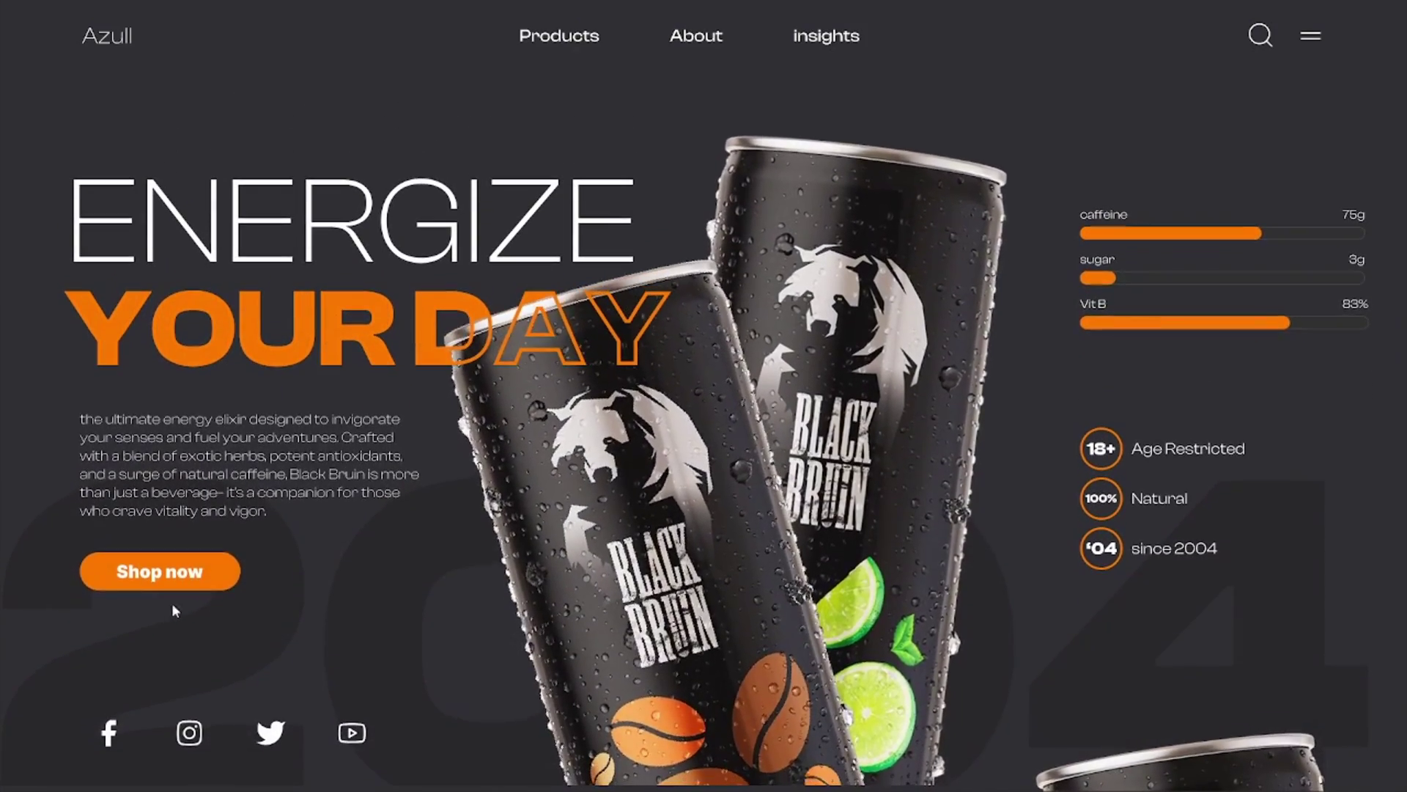
# Preview the finished energy drink site by opening its shop page and browsing the can flavours in both directions.
pyautogui.click(192, 579)
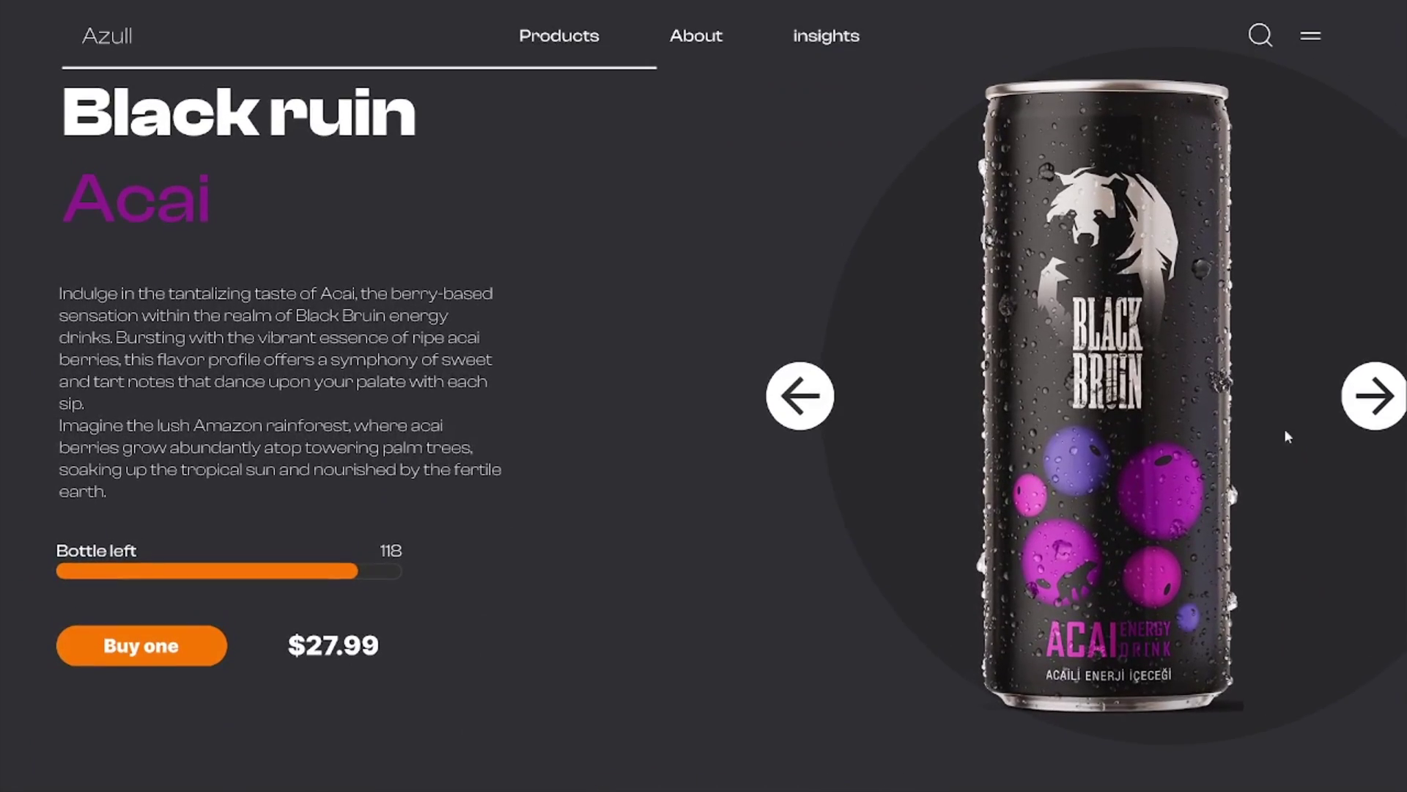
pyautogui.click(1373, 414)
pyautogui.click(1373, 414)
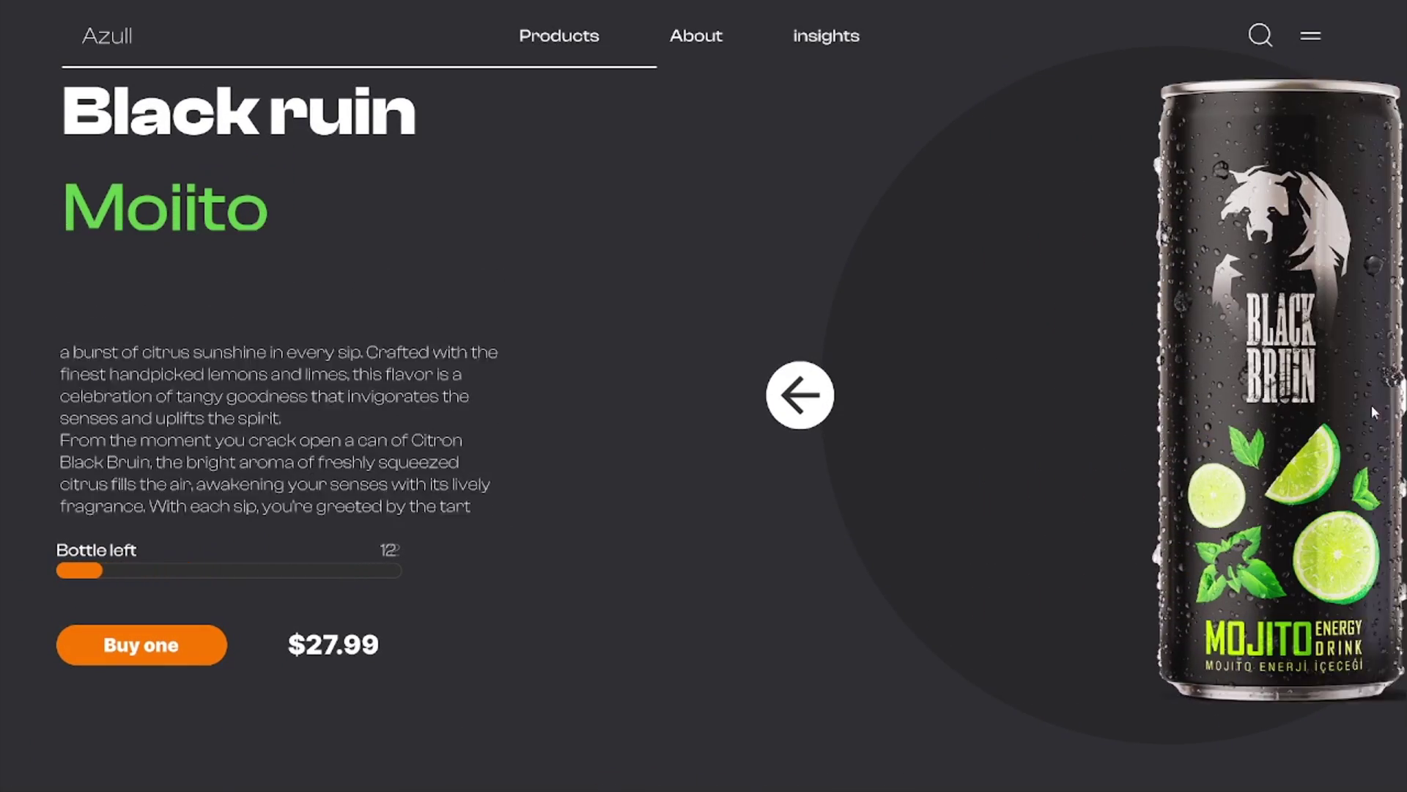
pyautogui.click(834, 399)
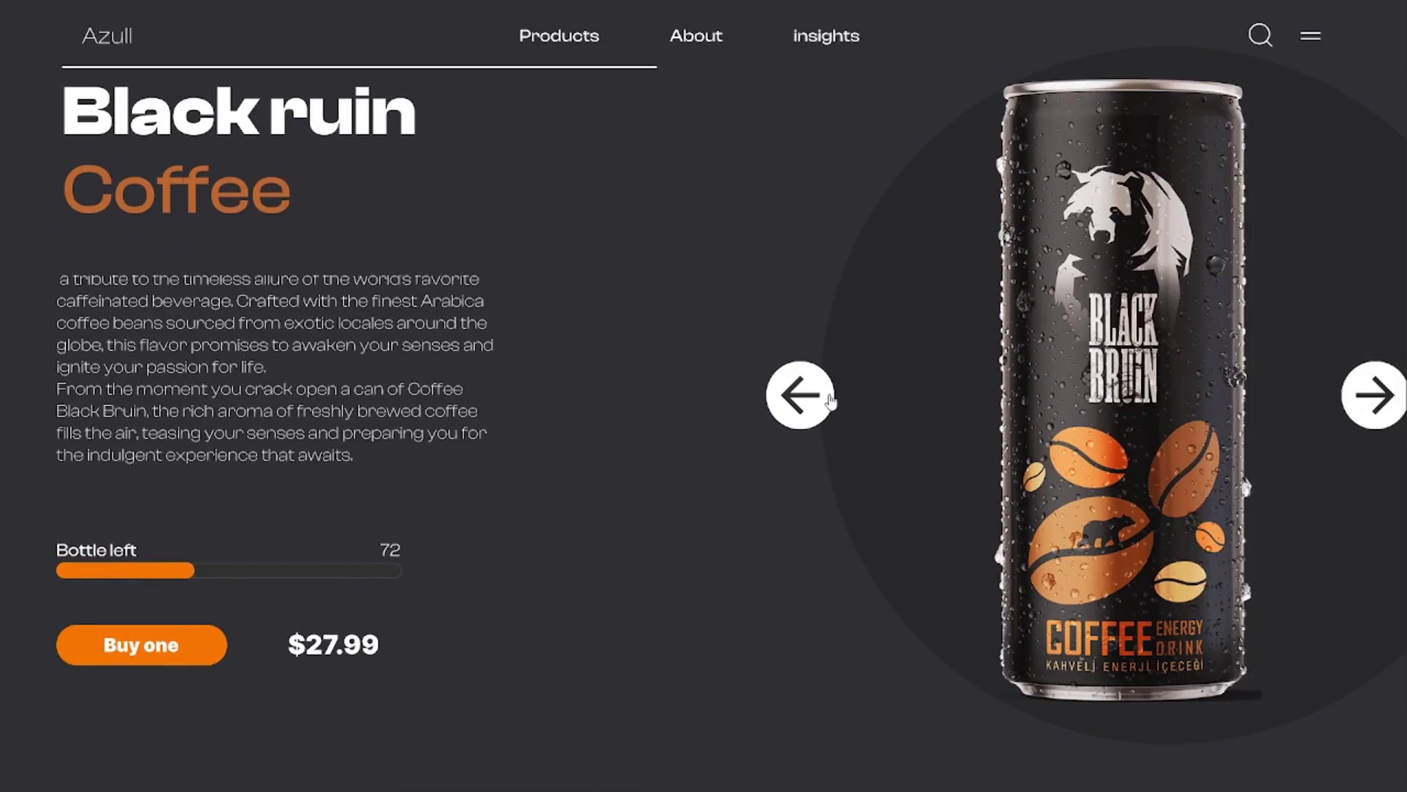
pyautogui.click(834, 399)
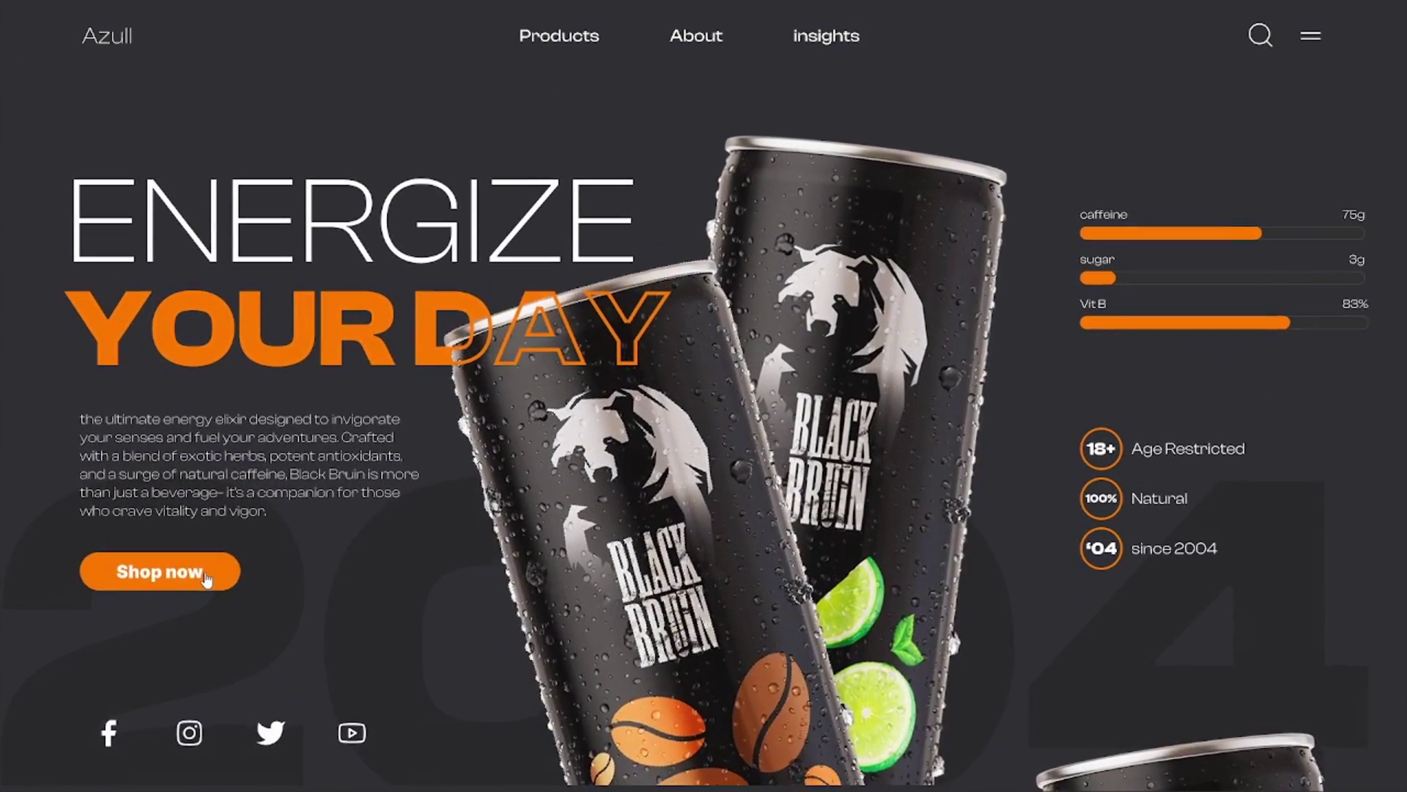
pyautogui.click(206, 577)
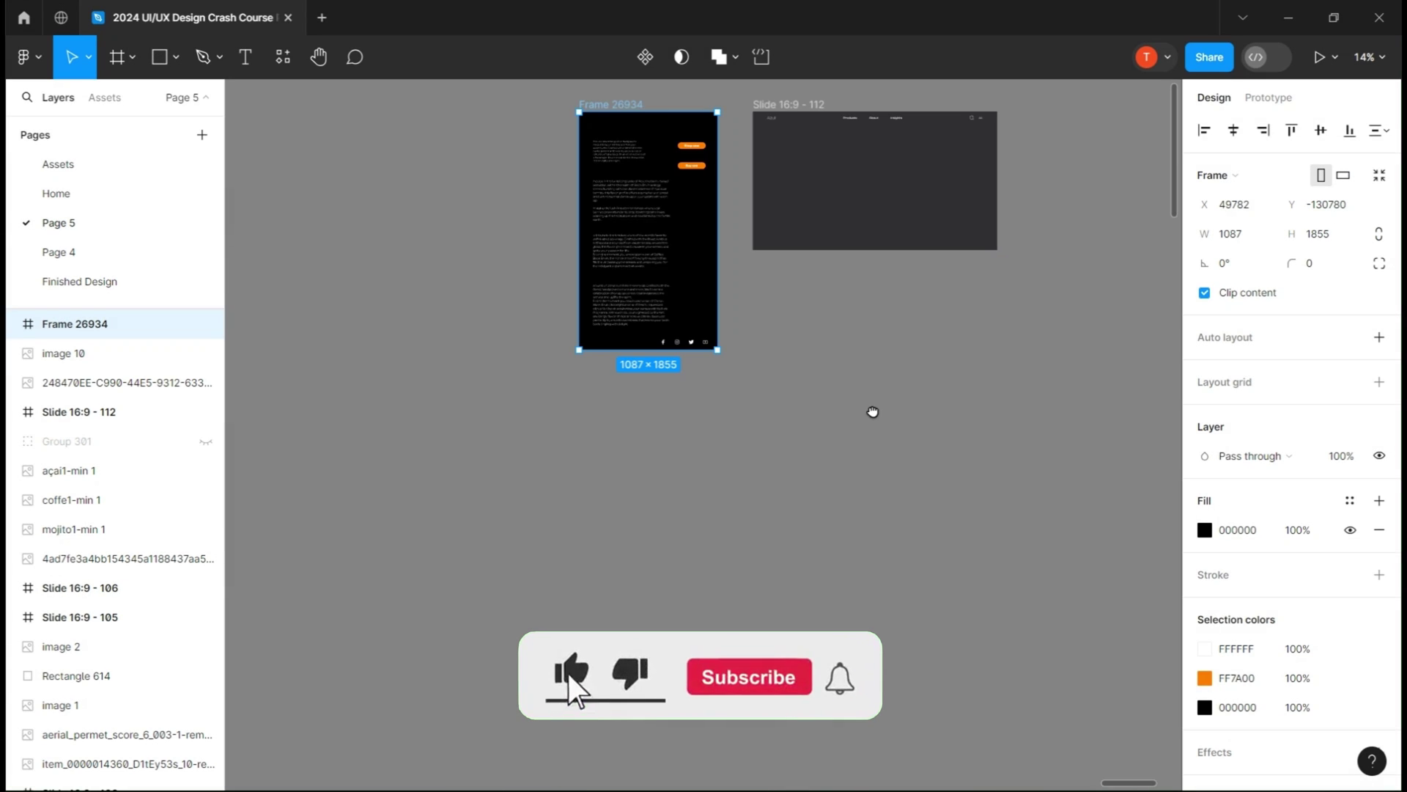
# Place the coffee and mojito can images side by side in the Slide 16:9 - 112 frame.
pyautogui.moveTo(873, 411); pyautogui.dragTo(650, 424)
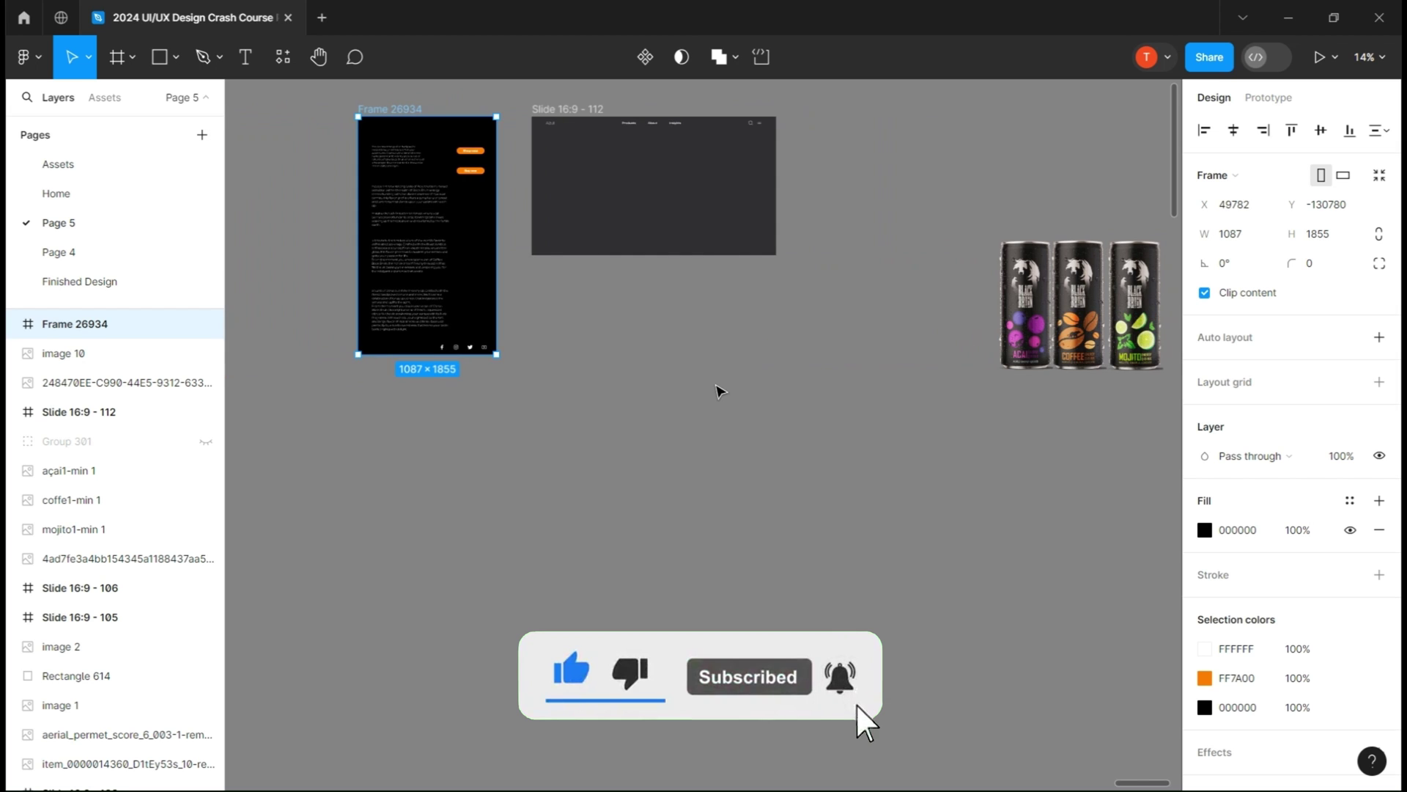
pyautogui.moveTo(1006, 170); pyautogui.dragTo(1112, 143)
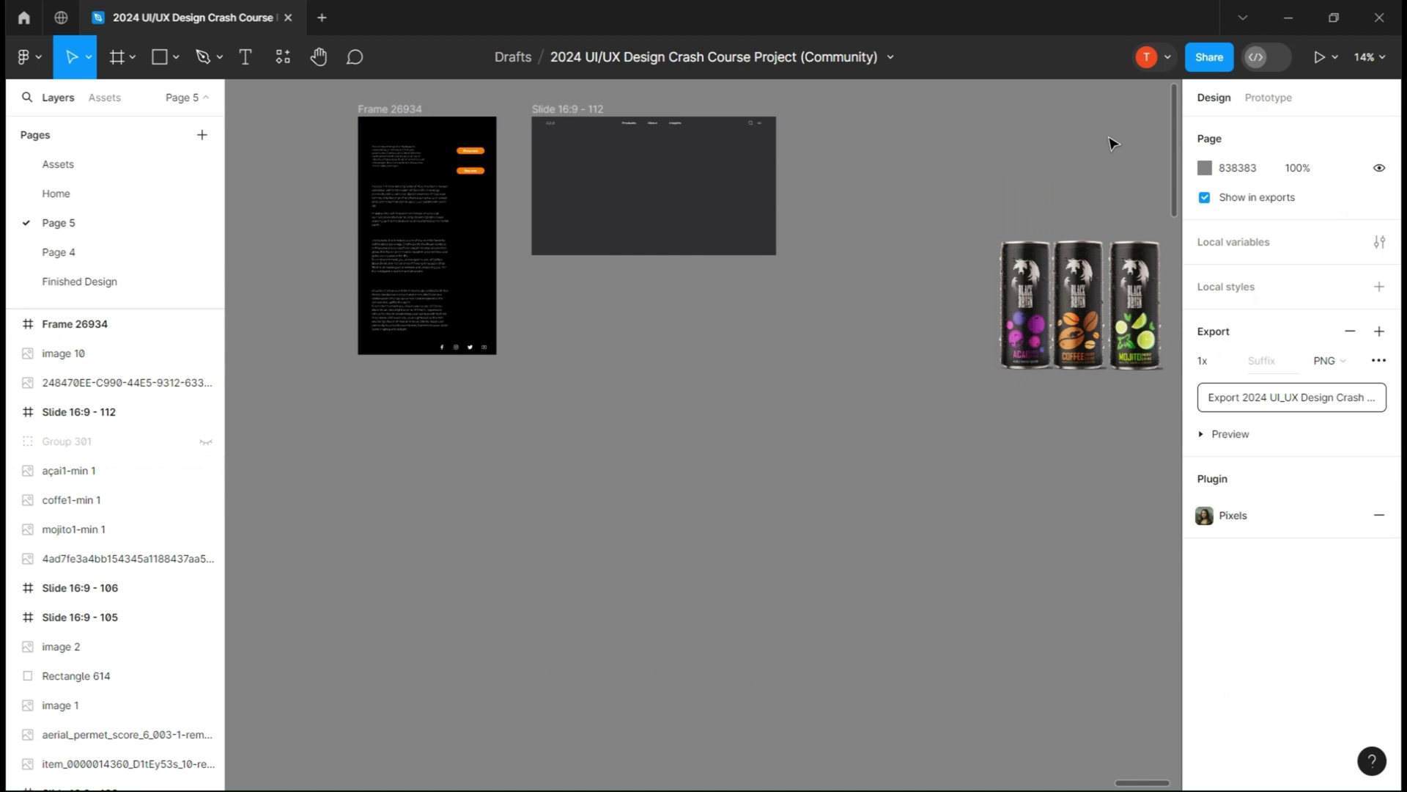
pyautogui.moveTo(1039, 339); pyautogui.dragTo(631, 249)
pyautogui.moveTo(1153, 298); pyautogui.dragTo(706, 217)
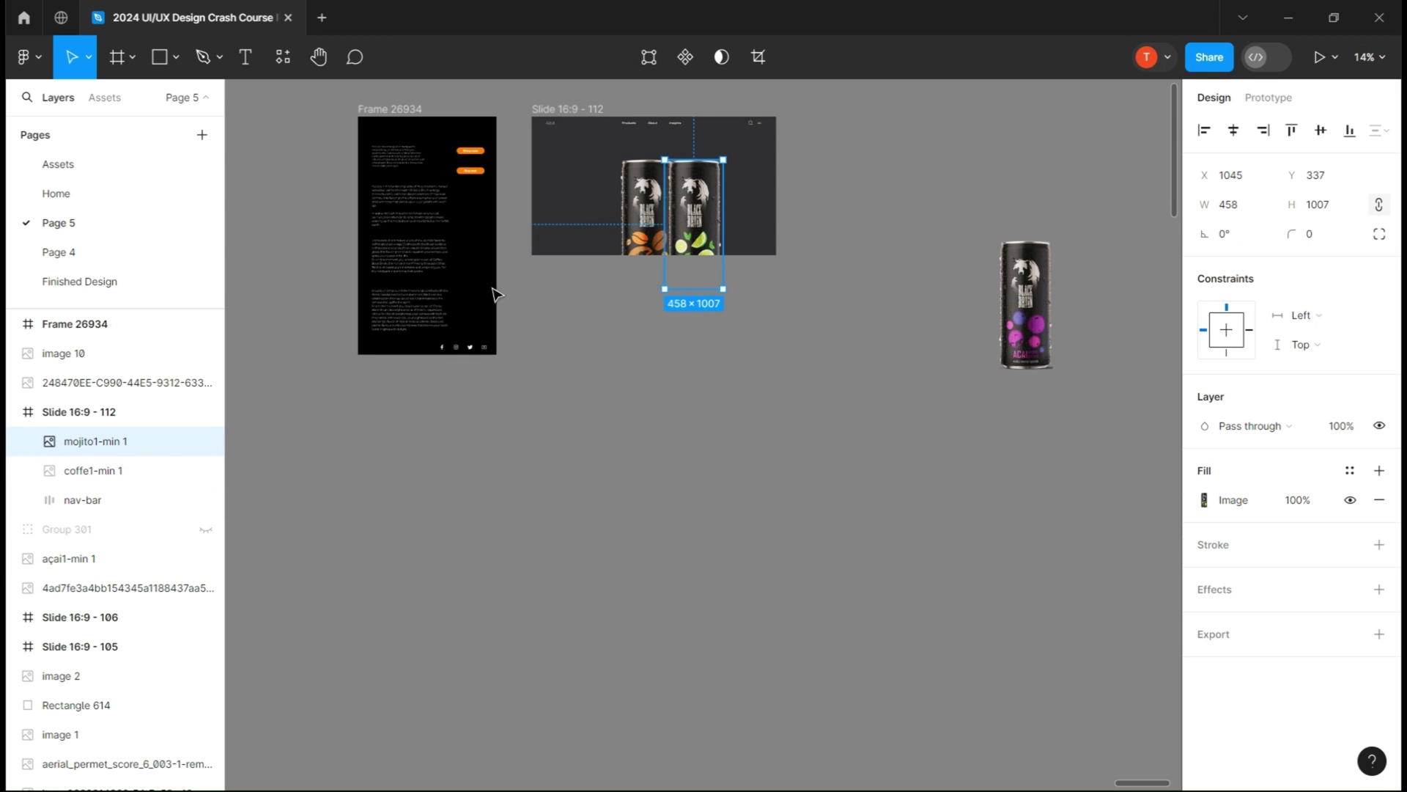
# Tilt the coffee and mojito cans in opposite directions and overlap them on the slide with the mojito can at the back.
pyautogui.scroll(1, 543, 323)
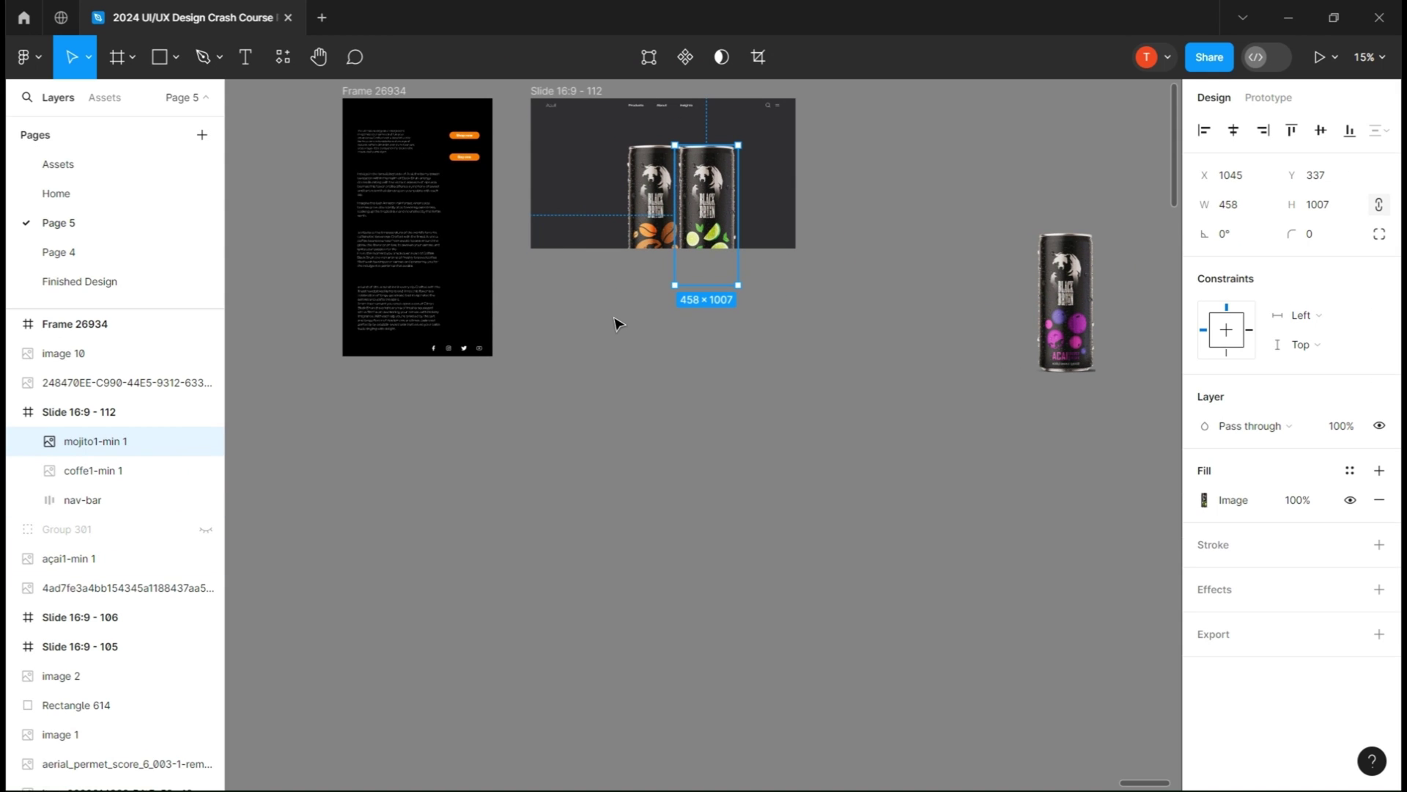
pyautogui.scroll(1, 513, 209)
pyautogui.click(656, 207)
pyautogui.keyDown('ctrl'); pyautogui.scroll(5, 622, 205); pyautogui.keyUp('ctrl')
pyautogui.moveTo(616, 125); pyautogui.dragTo(584, 145)
pyautogui.scroll(2, 762, 285)
pyautogui.moveTo(774, 300); pyautogui.dragTo(736, 283)
pyautogui.moveTo(791, 193); pyautogui.dragTo(808, 201)
pyautogui.press('[')
pyautogui.moveTo(667, 293); pyautogui.dragTo(667, 305)
pyautogui.hscroll(-2, 668, 305)
# Add the headline text "energize" to the slide in Light weight, size 167 and uppercase.
pyautogui.press('t')
pyautogui.click(692, 223)
pyautogui.write('energiz e')
pyautogui.hotkey('ctrl', 'a')
pyautogui.write('167')
pyautogui.click(1239, 529)
pyautogui.click(1246, 377)
pyautogui.click(1379, 617)
pyautogui.click(1096, 591)
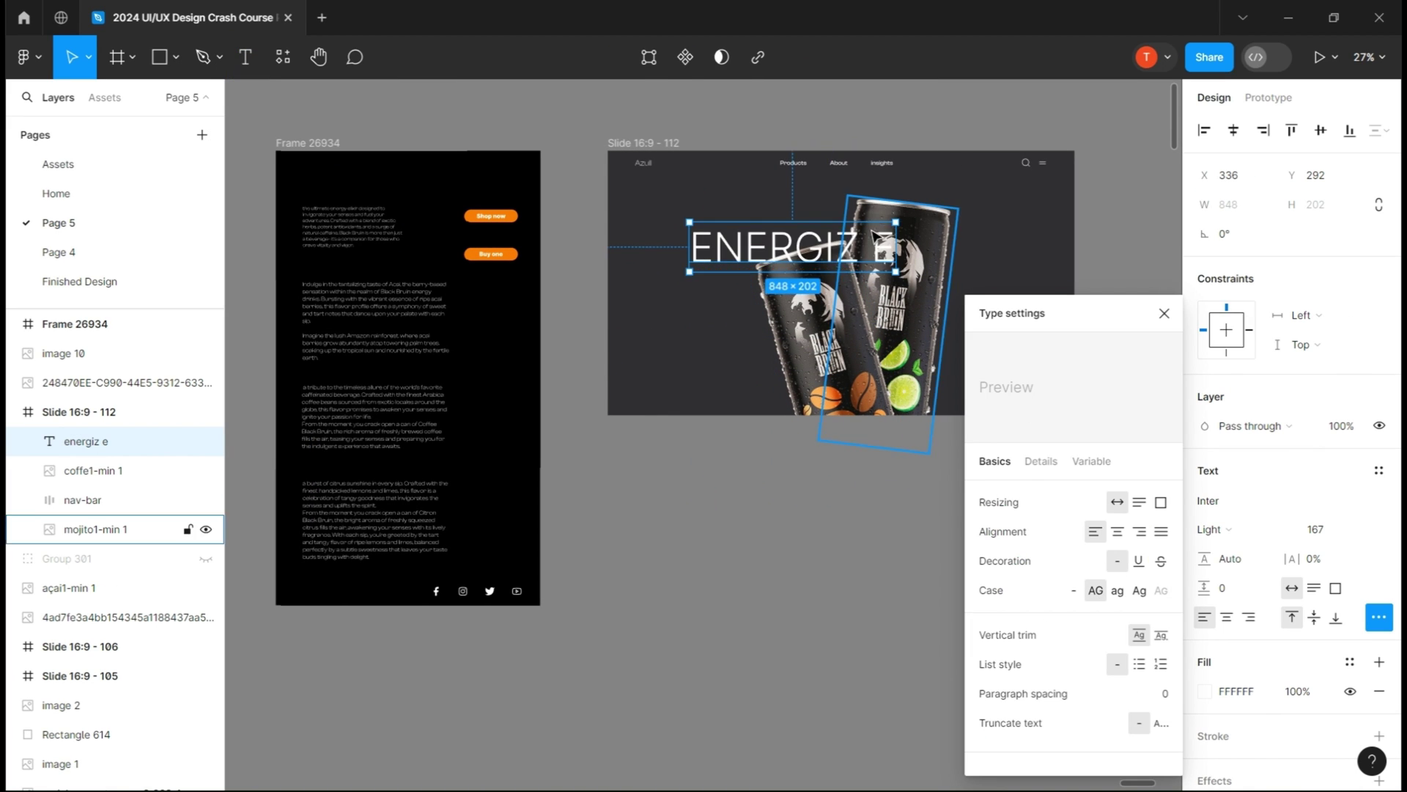
# Position the headline near the slide's upper-left area and create a Bold second line reading "your day" beneath it.
pyautogui.moveTo(744, 256); pyautogui.dragTo(689, 268)
pyautogui.doubleClick(690, 268)
pyautogui.write('yout')
pyautogui.press('BackSpace')
pyautogui.write('r day')
pyautogui.hotkey('ctrl', 'a')
pyautogui.click(1213, 529)
pyautogui.click(1228, 466)
# Change the headline font to Clash Display and fill "your day" with orange FF7A00 sampled from the Shop now button.
pyautogui.click(1208, 500)
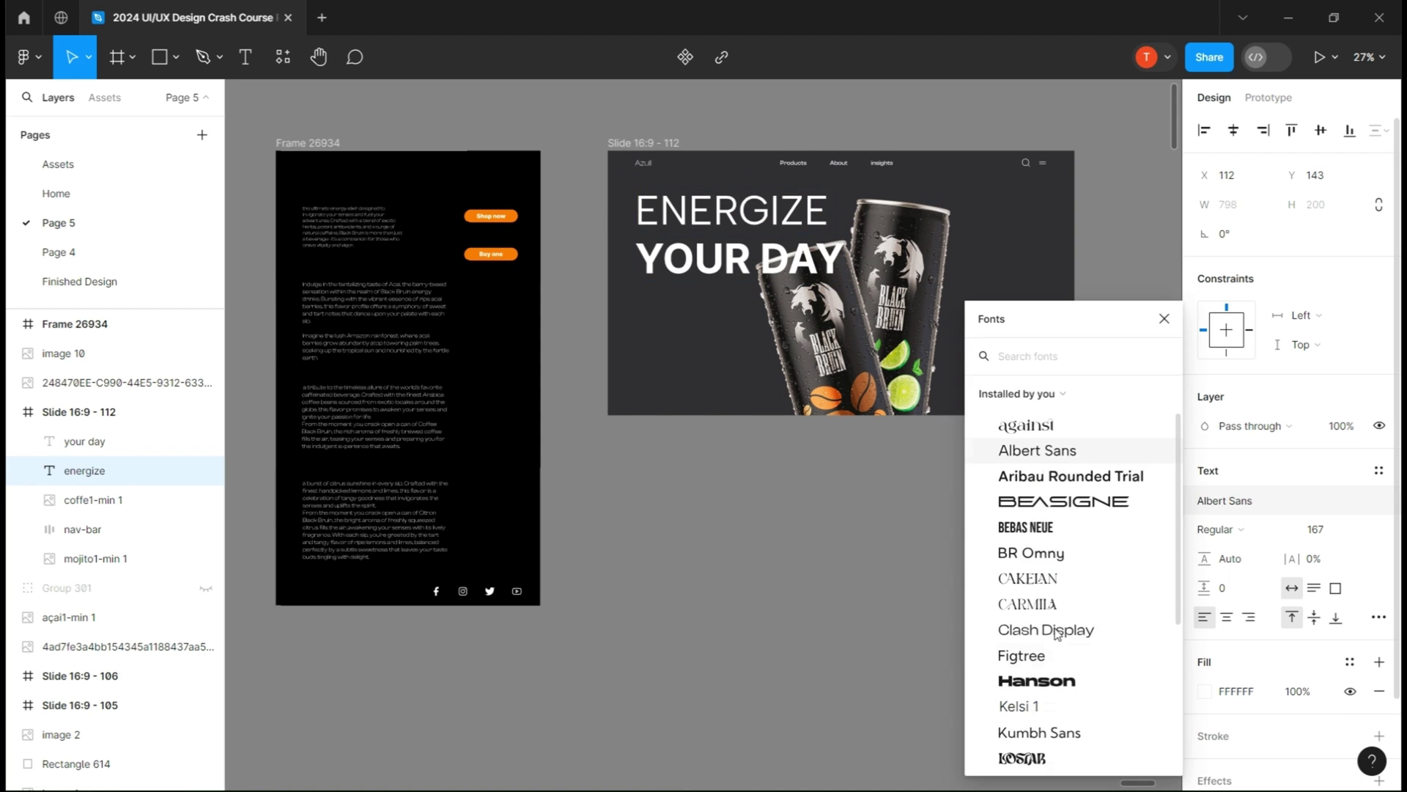
pyautogui.click(1046, 630)
pyautogui.click(1205, 691)
pyautogui.click(989, 569)
pyautogui.click(509, 216)
pyautogui.click(842, 441)
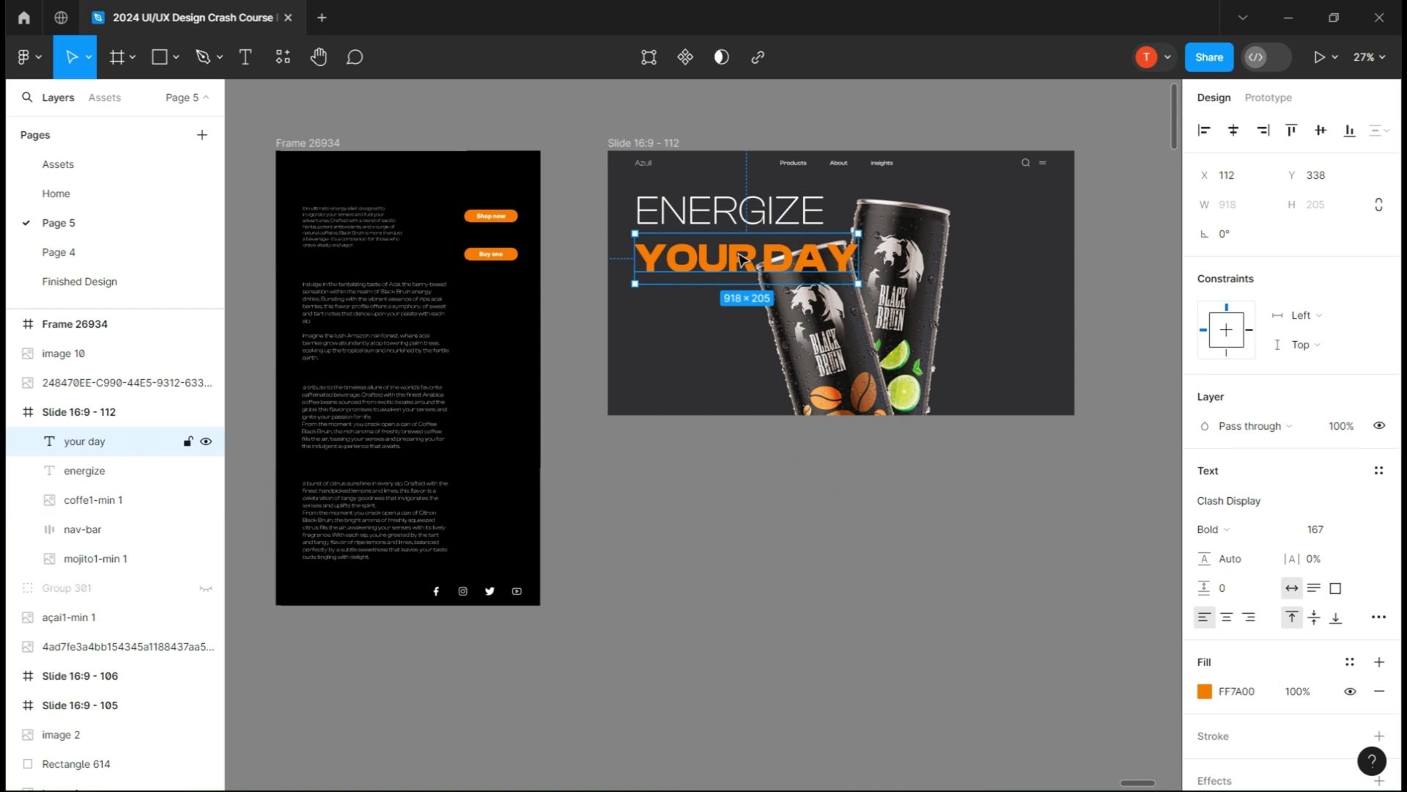
# Move "your day" closer to "energize" and set its font size to 150.
pyautogui.moveTo(776, 260); pyautogui.dragTo(776, 250)
pyautogui.doubleClick(775, 250)
pyautogui.click(1315, 528)
pyautogui.write('150')
pyautogui.press('Return')
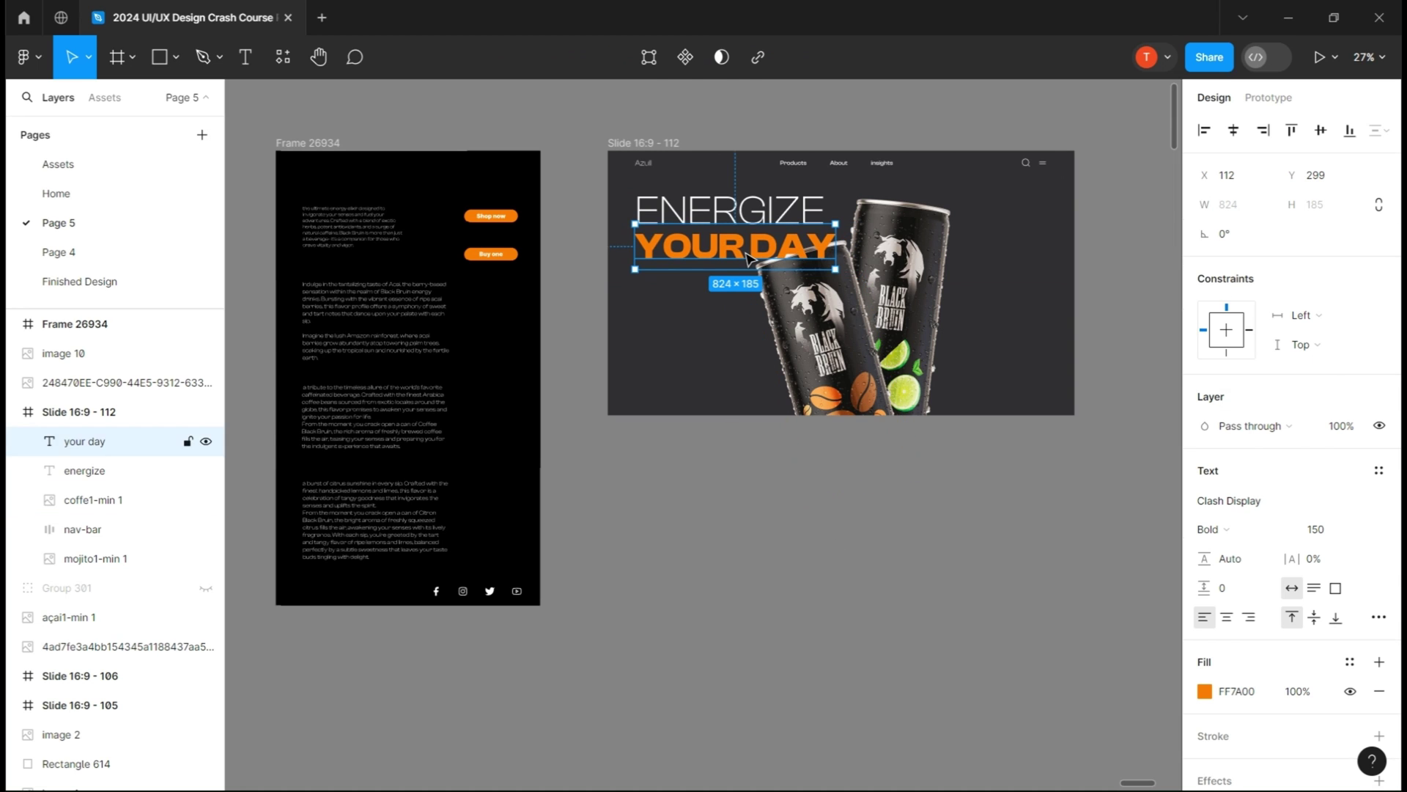
# Send "your day" behind the cans and bring a duplicate of it to the front.
pyautogui.hotkey('ctrl', 'shift', '[')
pyautogui.hotkey('ctrl', 'd')
pyautogui.hotkey('ctrl', 'shift', ']')
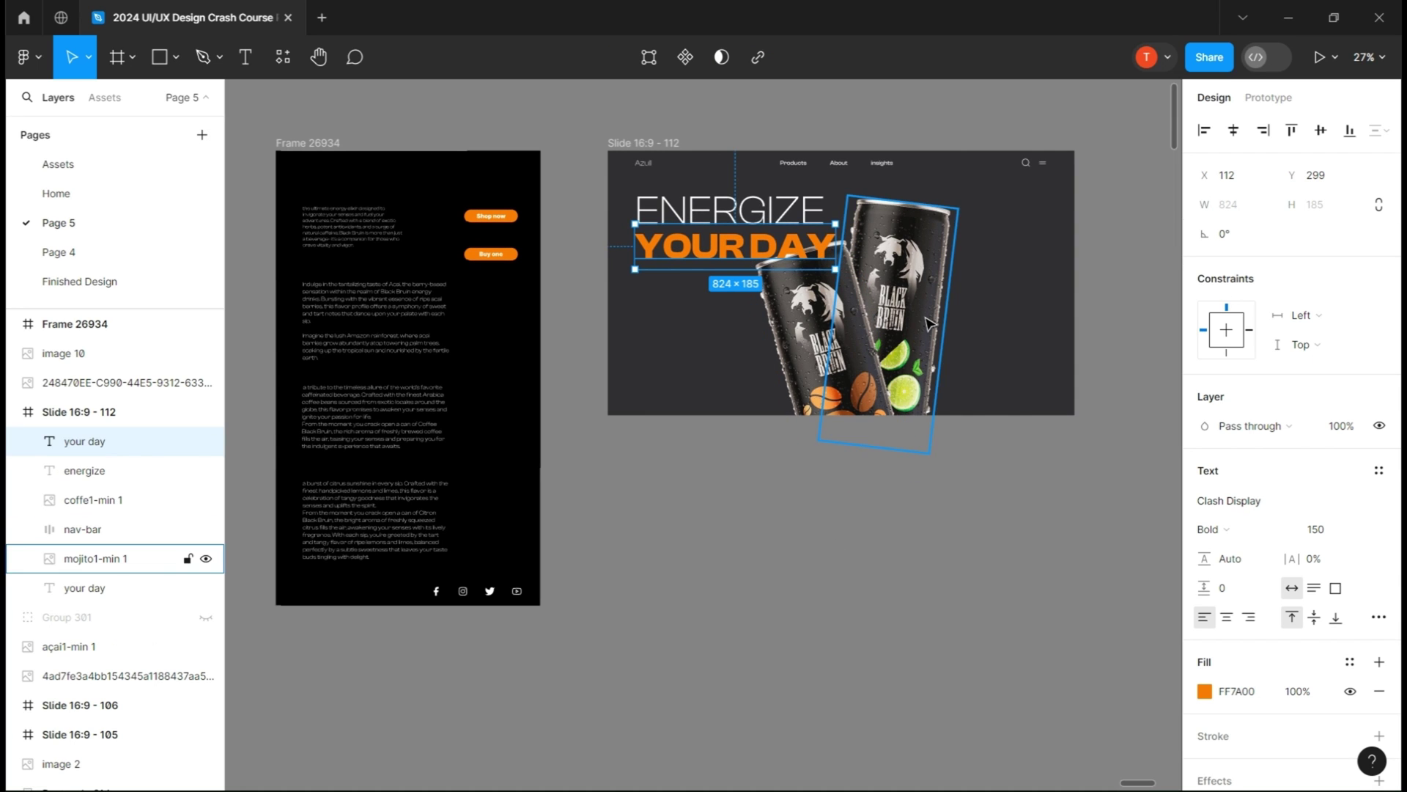
# Turn the front "your day" text into an outline with an inside FF7A00 stroke of 5 and no fill.
pyautogui.scroll(-2, 1286, 653)
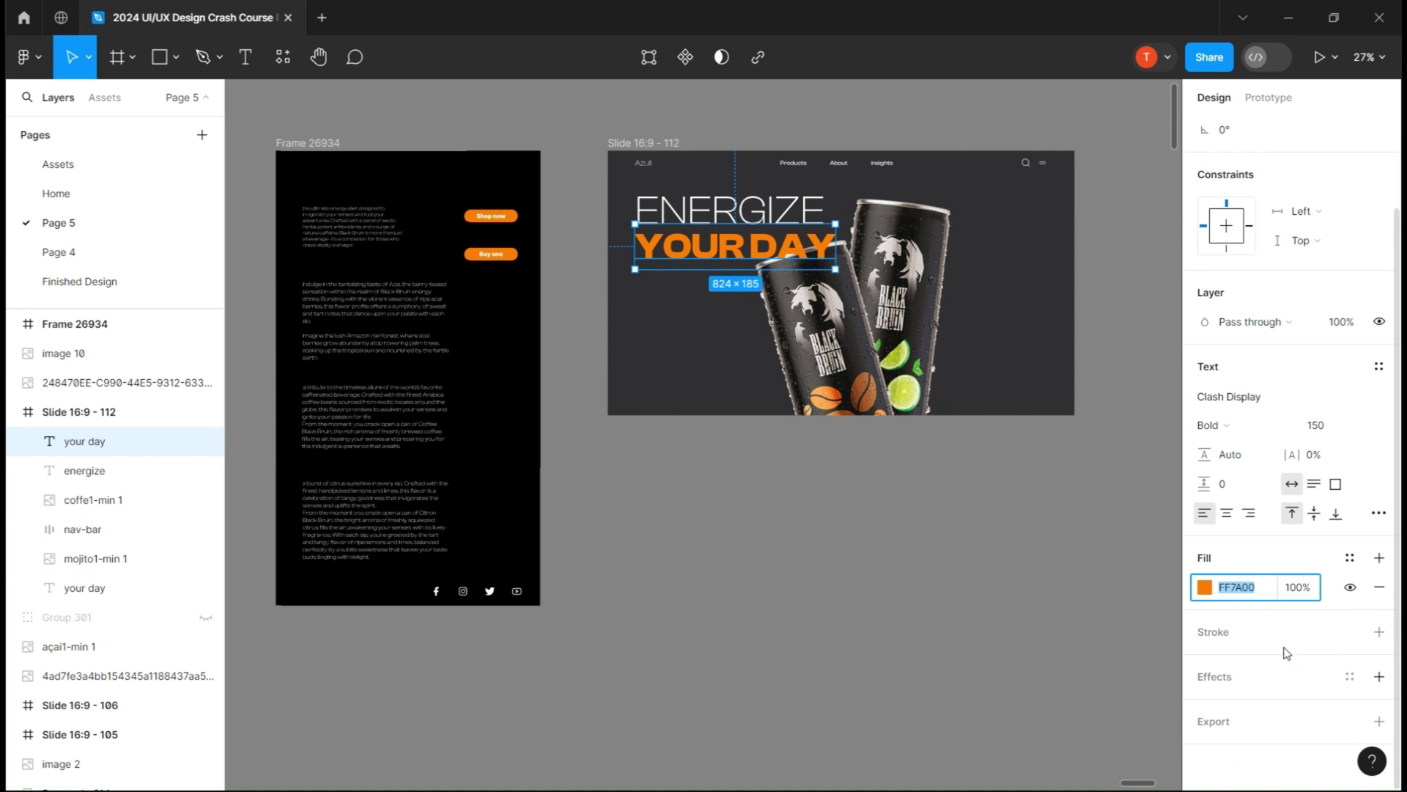
pyautogui.click(1380, 632)
pyautogui.click(1238, 661)
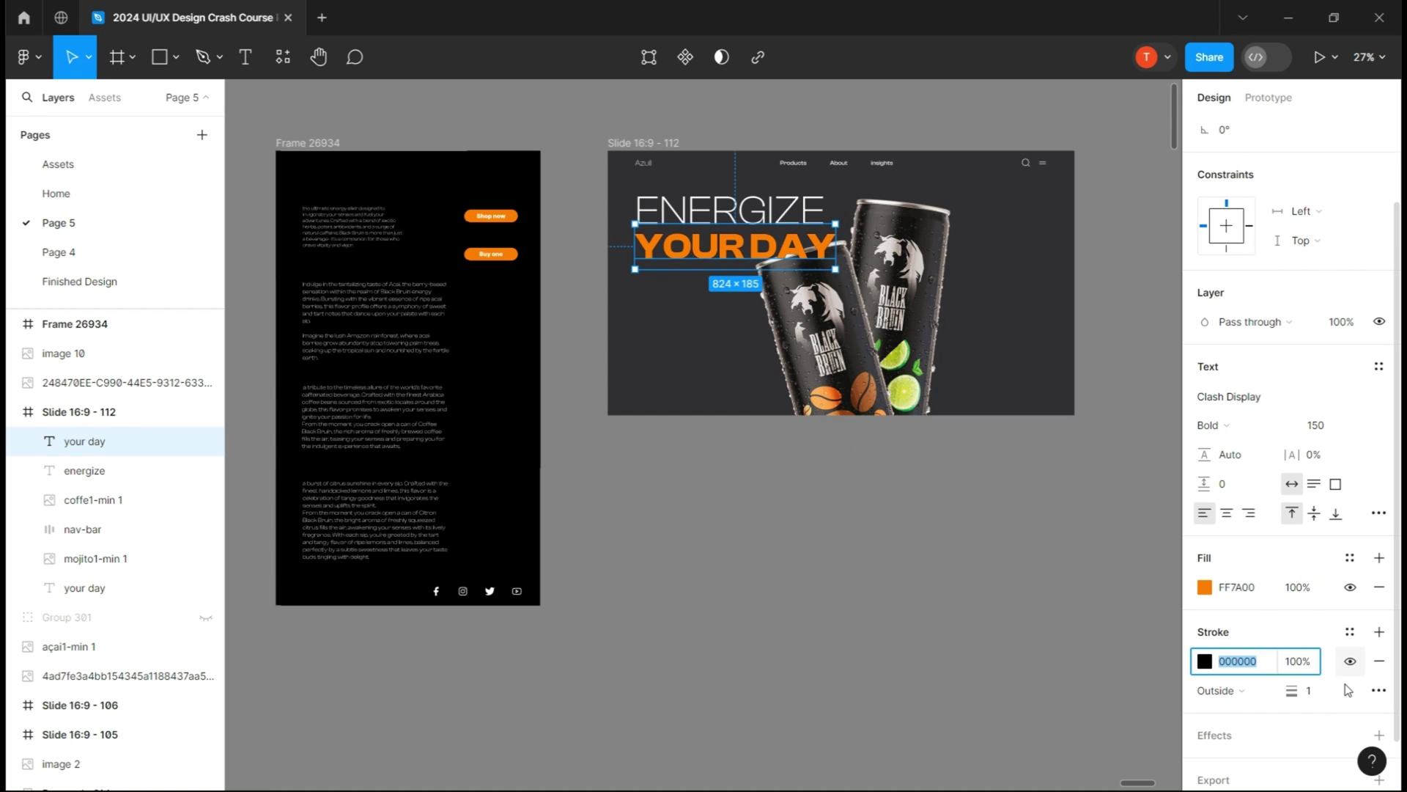
pyautogui.write('FF7A00')
pyautogui.click(1309, 698)
pyautogui.write('5')
pyautogui.click(1257, 690)
pyautogui.click(1217, 669)
pyautogui.click(1379, 587)
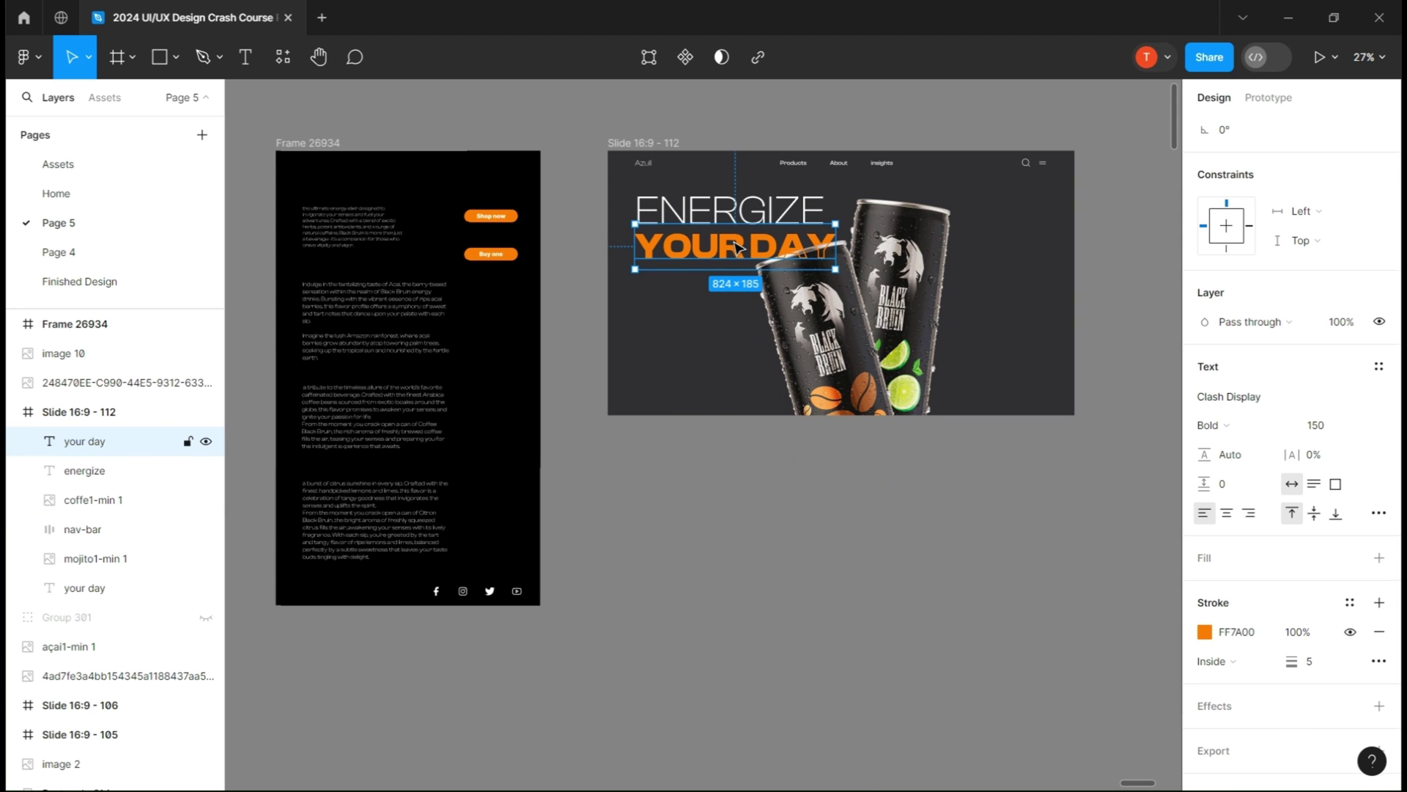
pyautogui.click(685, 467)
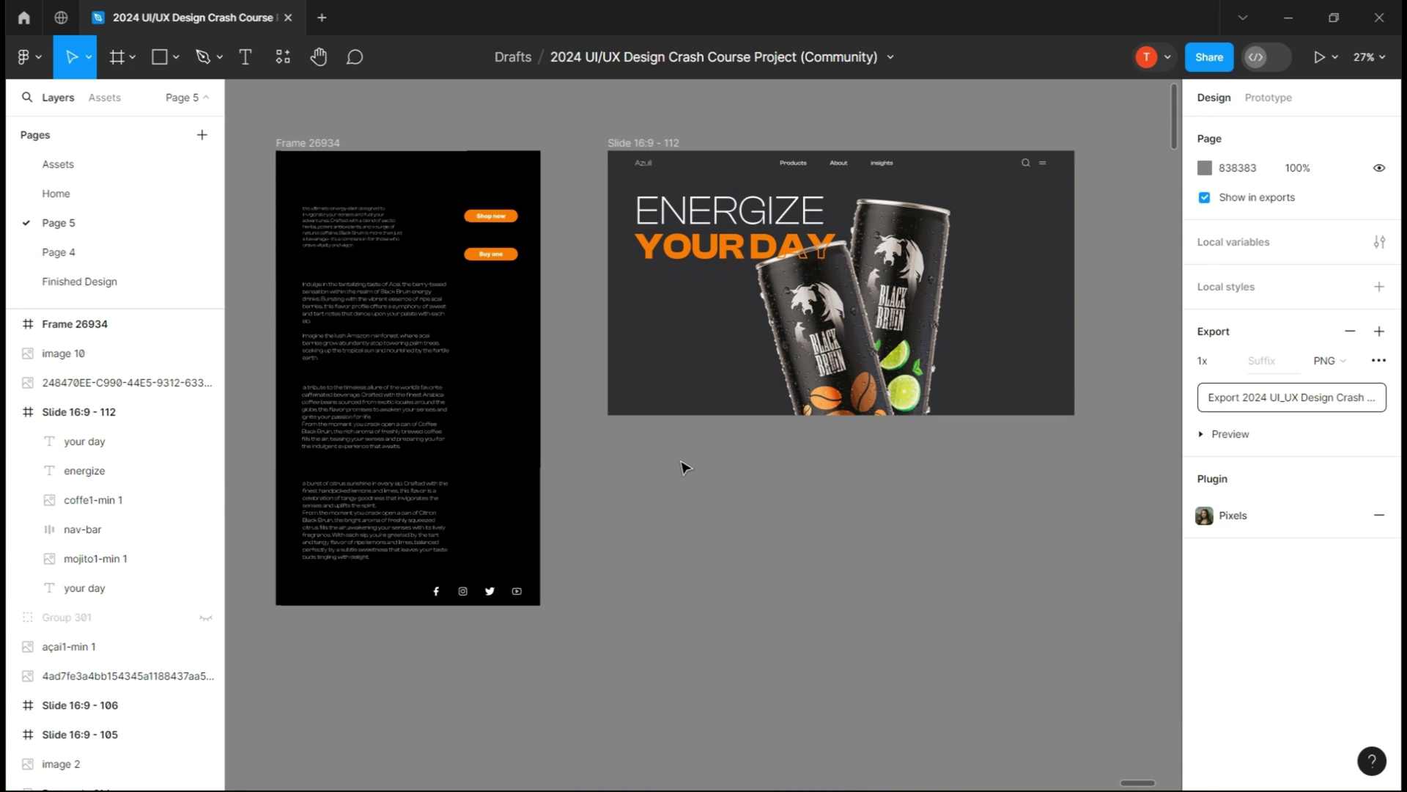
# Move the "energize" text and both "your day" texts together slightly down the slide.
pyautogui.click(722, 220)
pyautogui.keyDown('shift'); pyautogui.click(741, 251); pyautogui.keyUp('shift')
pyautogui.keyDown('shift'); pyautogui.click(813, 252); pyautogui.keyUp('shift')
pyautogui.moveTo(812, 252); pyautogui.dragTo(806, 266)
pyautogui.click(571, 245)
# Place the intro paragraph, the Shop now button and the social icons from Frame 26934 beneath the slide headline.
pyautogui.moveTo(348, 222); pyautogui.dragTo(678, 310)
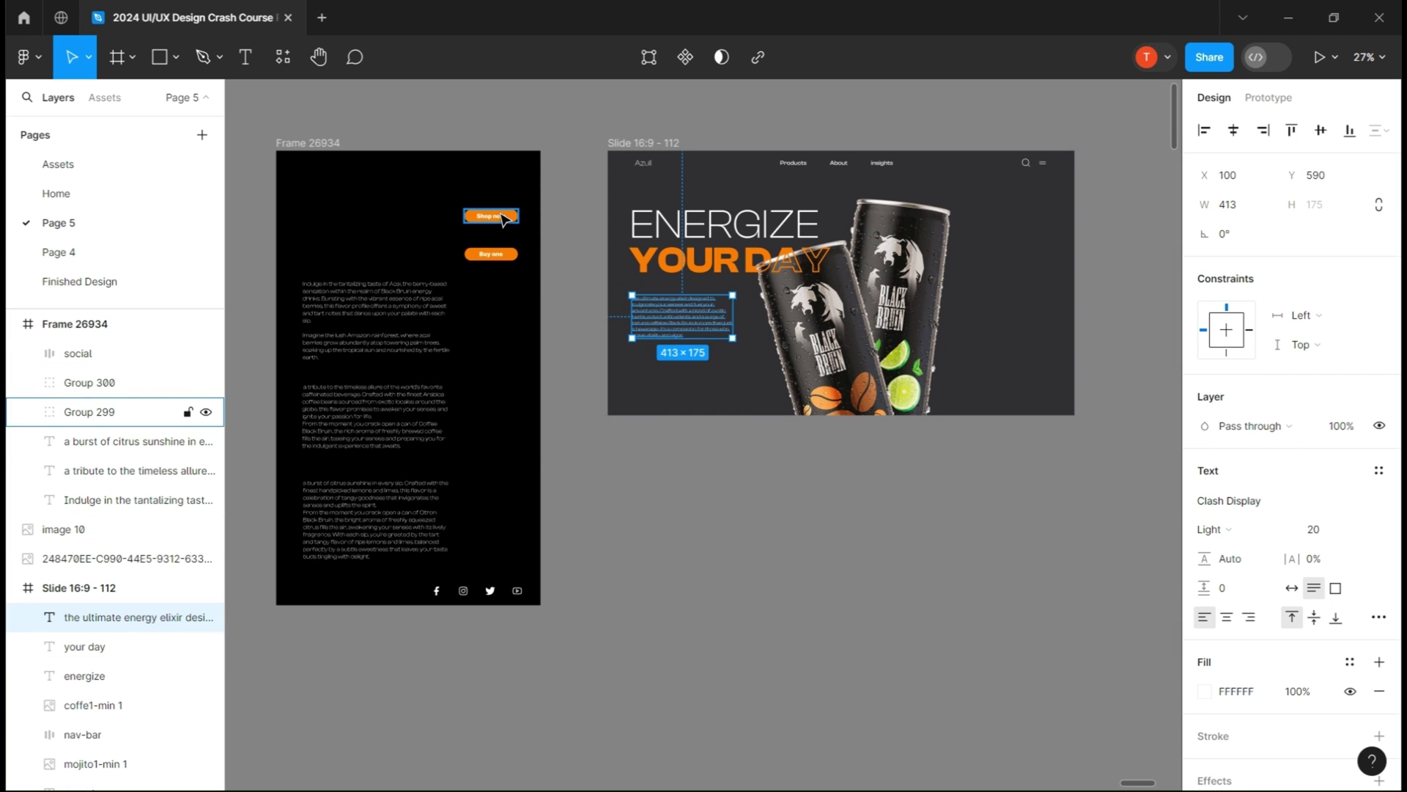
pyautogui.moveTo(492, 216); pyautogui.dragTo(674, 366)
pyautogui.moveTo(477, 590); pyautogui.dragTo(684, 396)
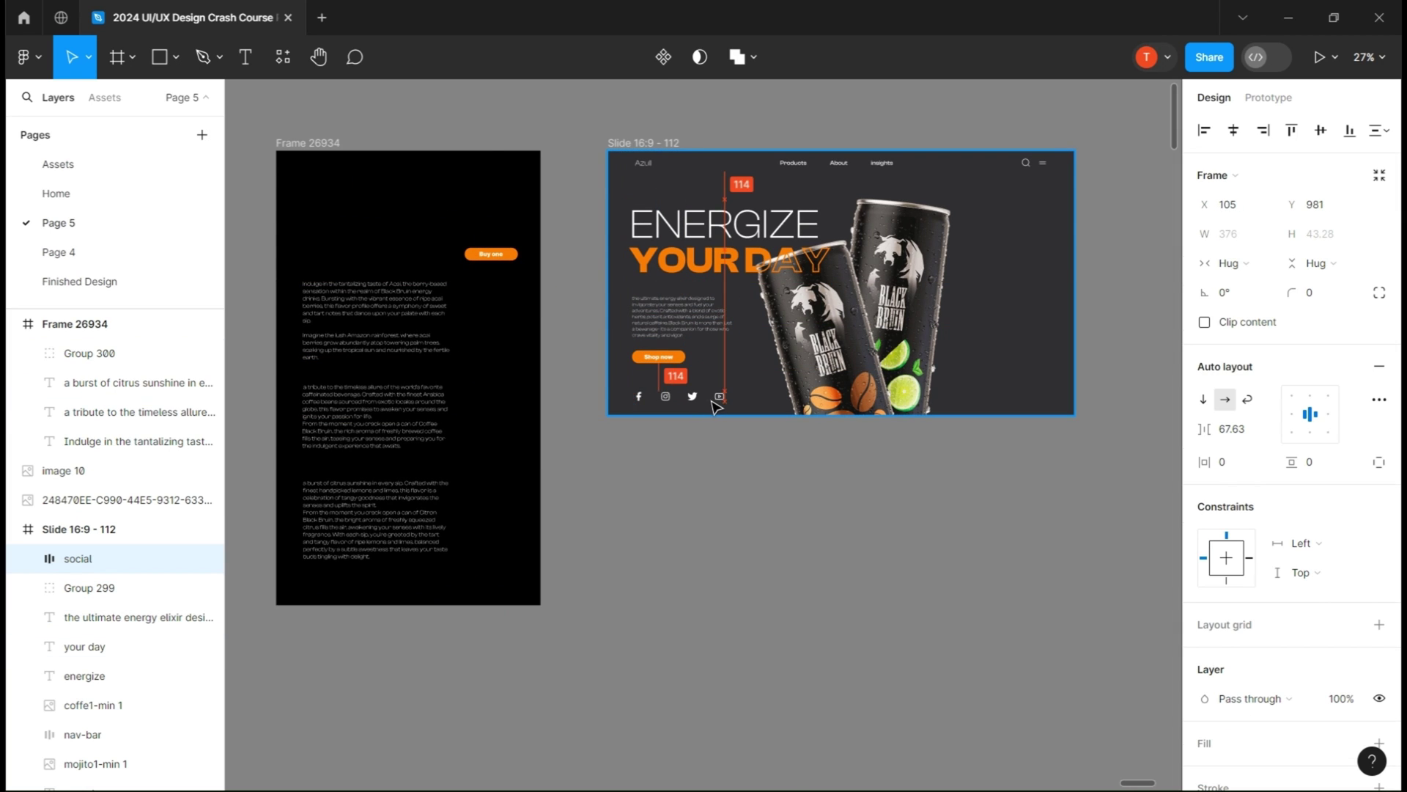
# Adjust the positions of the intro paragraph and the Shop now button to even out their spacing below the headline.
pyautogui.click(132, 616)
pyautogui.hotkey('shift', '2')
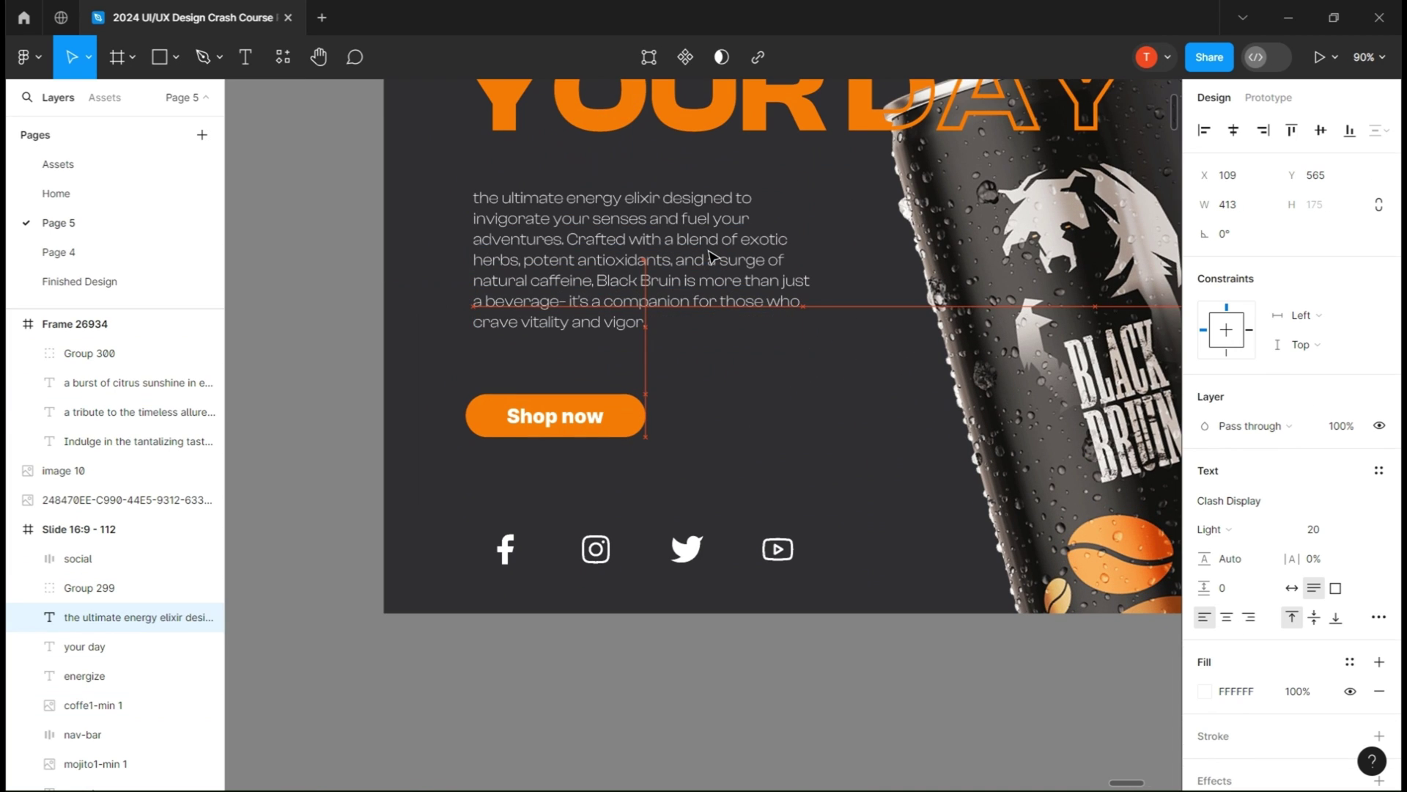
pyautogui.moveTo(608, 425); pyautogui.dragTo(614, 381)
pyautogui.click(733, 650)
pyautogui.scroll(-4, 733, 650)
pyautogui.hscroll(3, 733, 650)
pyautogui.moveTo(697, 315); pyautogui.dragTo(714, 305)
pyautogui.click(842, 365)
# Draw a thin rectangle about 371 × 16 to the right of the cans and set its corner radius to 31.
pyautogui.scroll(4, 842, 364)
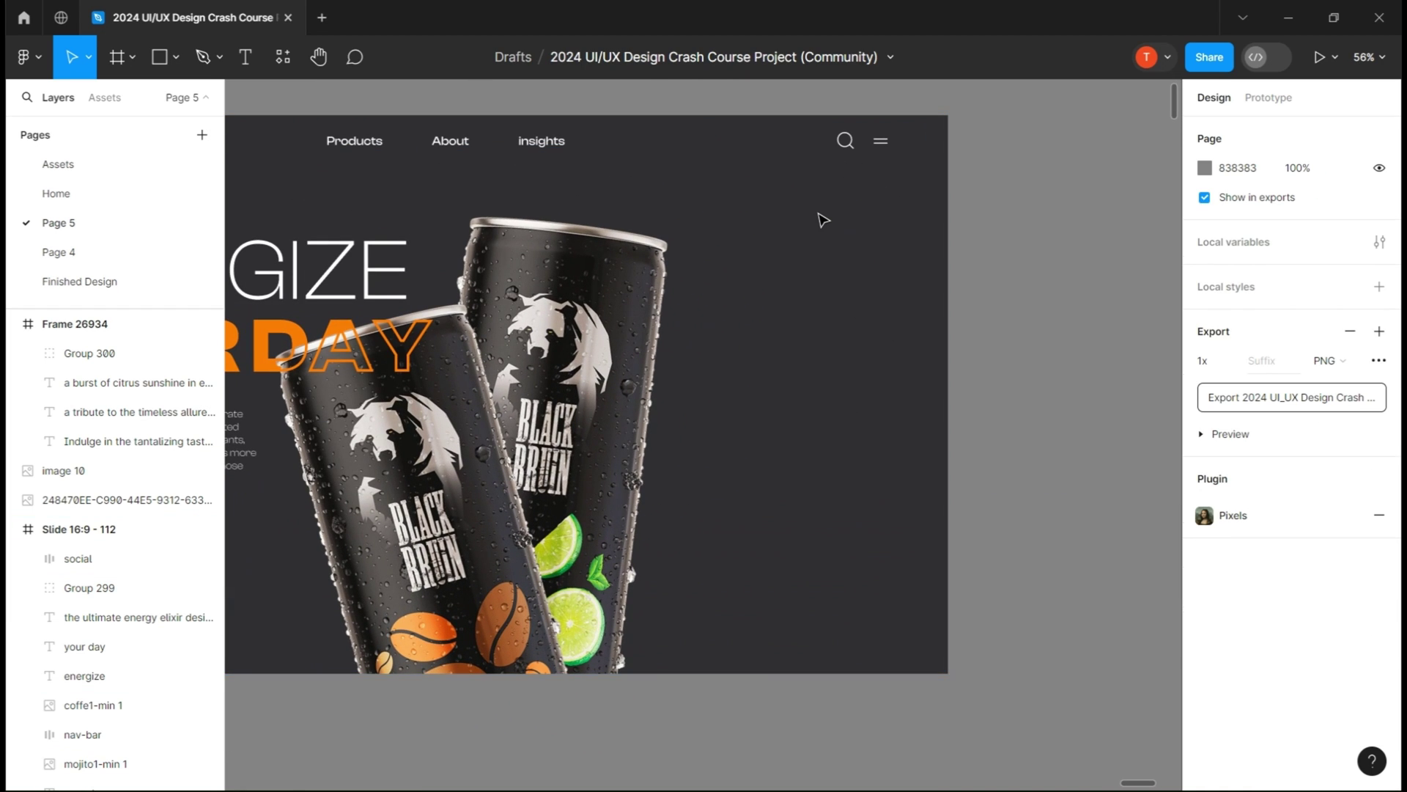
pyautogui.press('r')
pyautogui.moveTo(725, 284); pyautogui.dragTo(862, 295)
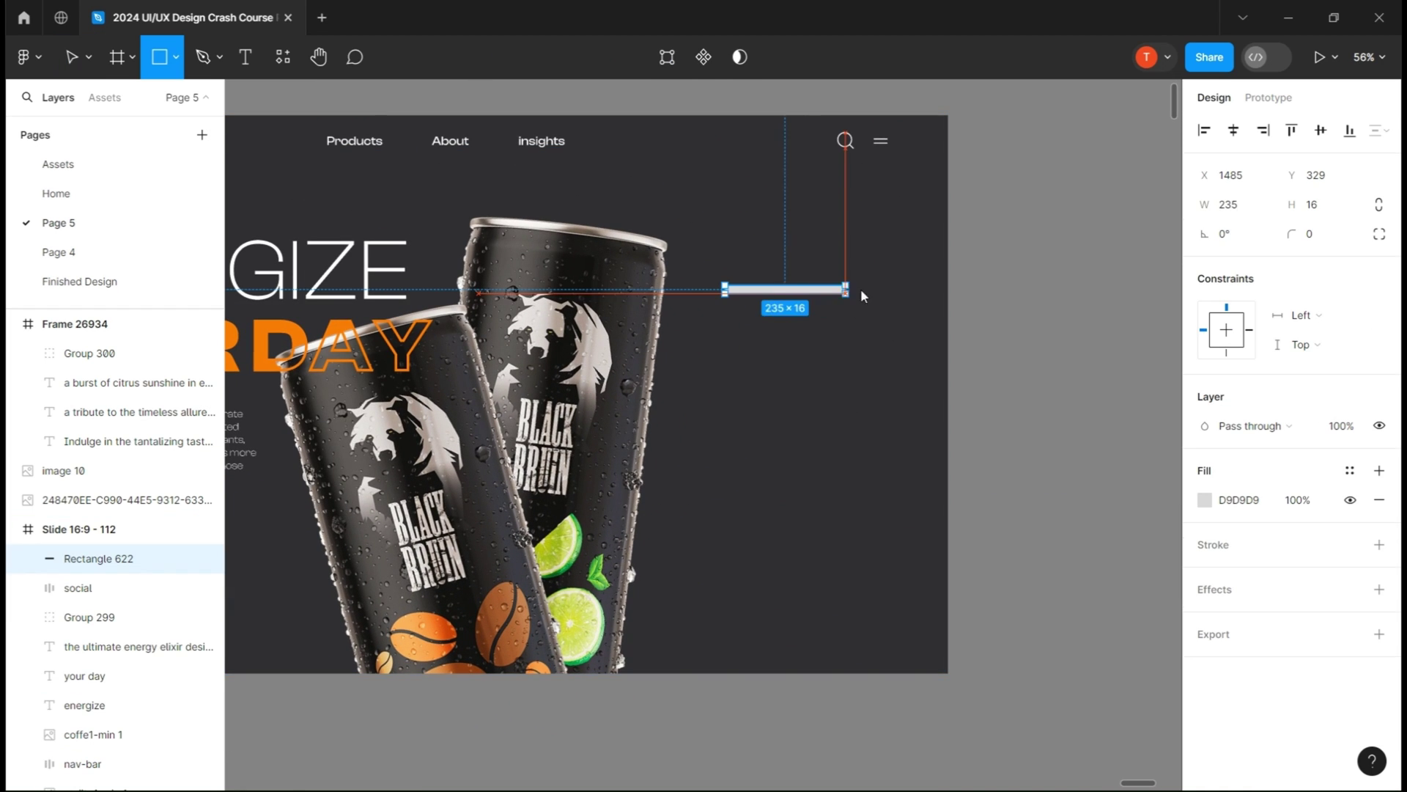
pyautogui.moveTo(1293, 234); pyautogui.dragTo(1315, 233)
# Resize the thin rounded rectangle beside the cans to 389 wide and 18 high.
pyautogui.scroll(-6, 738, 440)
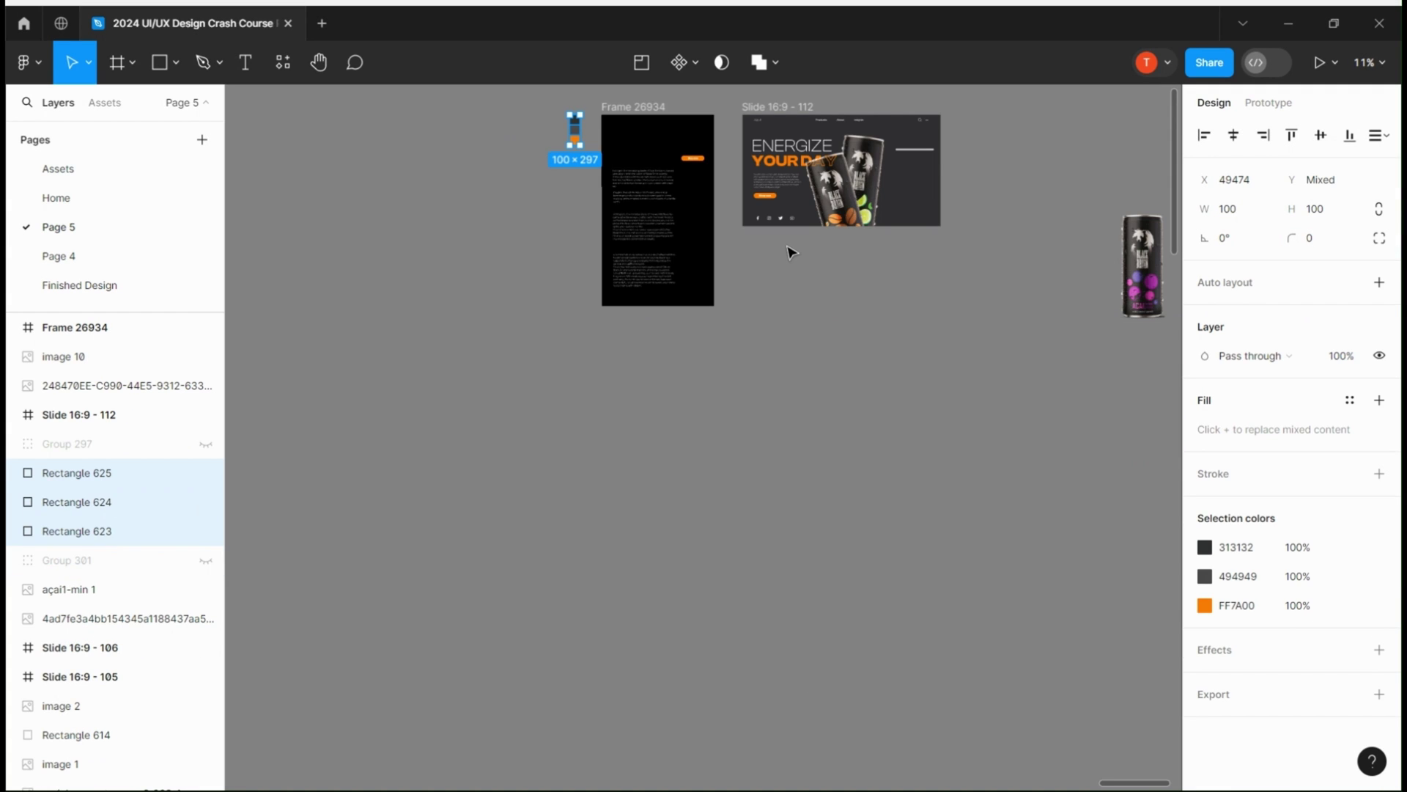
pyautogui.click(971, 214)
pyautogui.scroll(3, 975, 182)
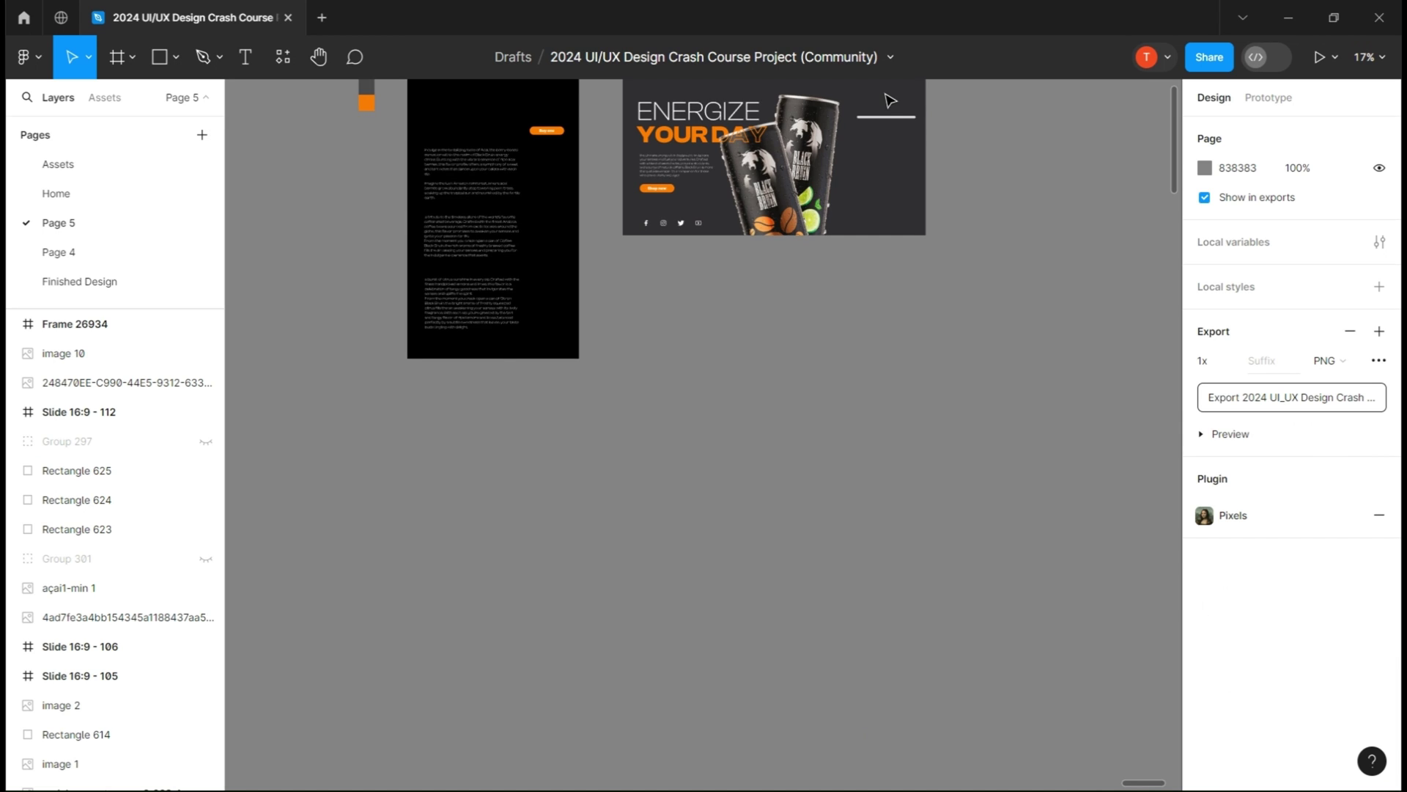
pyautogui.scroll(5, 946, 154)
pyautogui.click(813, 172)
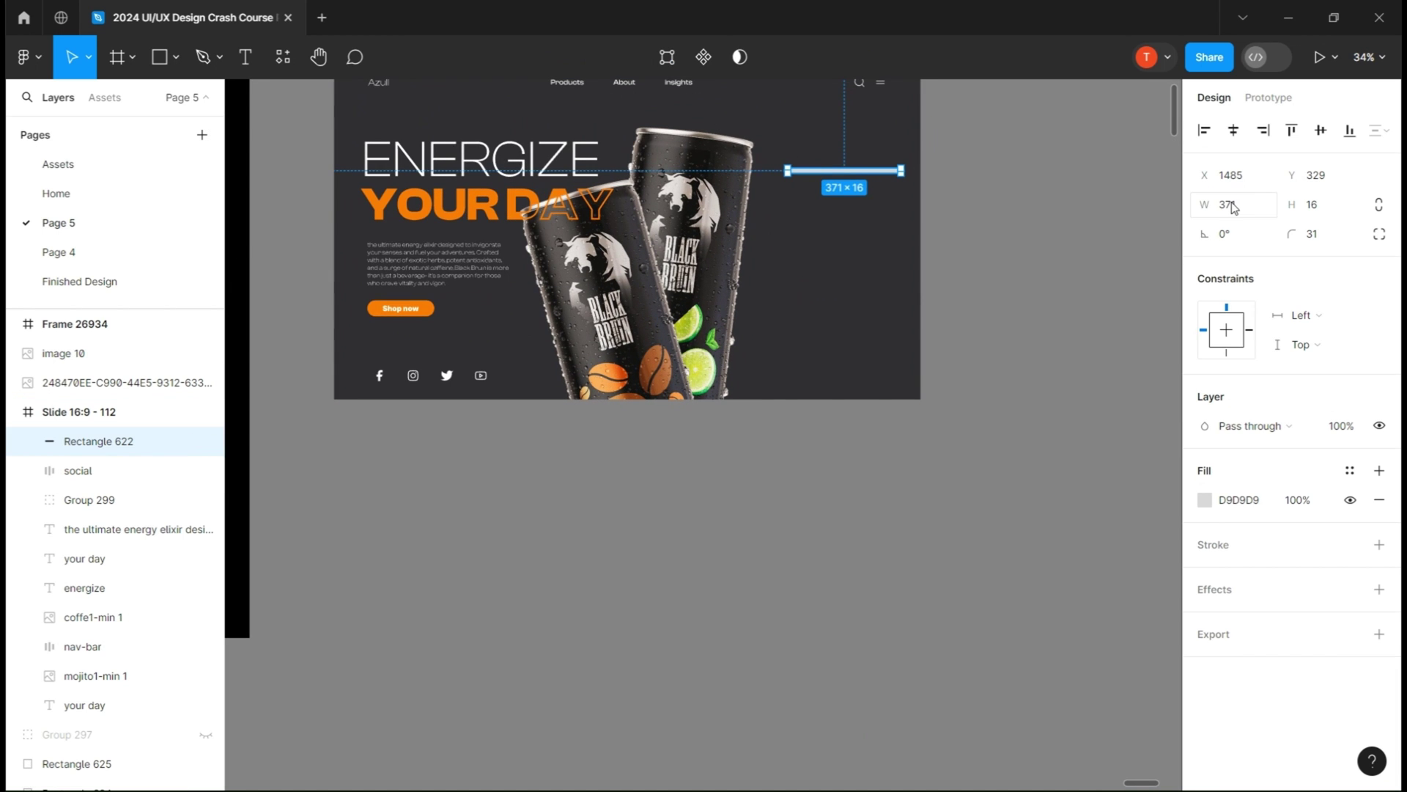
pyautogui.click(1195, 204)
pyautogui.write('389')
pyautogui.click(1325, 211)
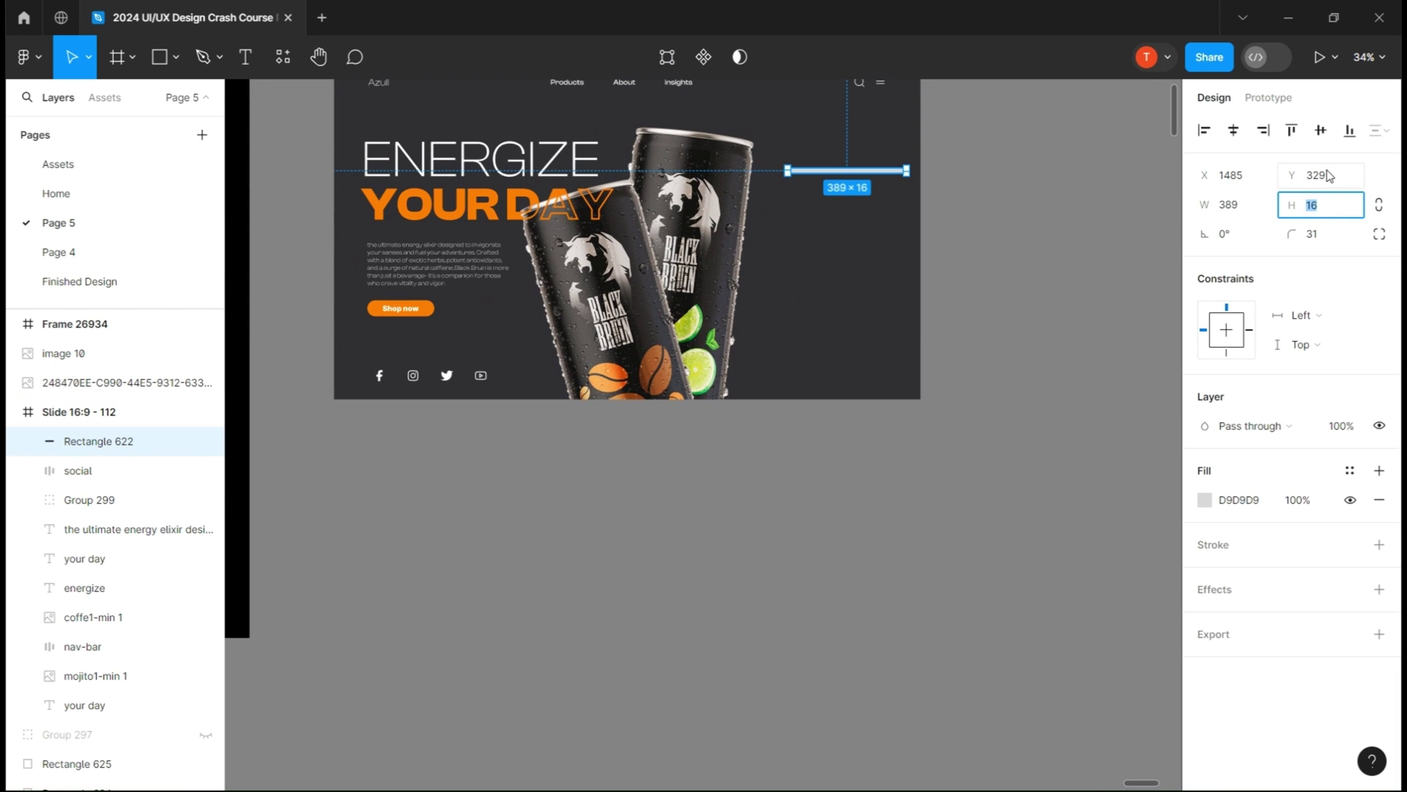
pyautogui.click(1108, 254)
# Move the three colour swatches to the empty canvas just right of the slide.
pyautogui.scroll(-6, 1106, 271)
pyautogui.moveTo(646, 148); pyautogui.dragTo(1083, 124)
pyautogui.scroll(3, 1060, 176)
pyautogui.scroll(5, 1064, 192)
pyautogui.scroll(2, 975, 172)
# Fill the rounded bar with dark grey 313132 sampled from the darkest swatch.
pyautogui.click(887, 145)
pyautogui.scroll(4, 1026, 220)
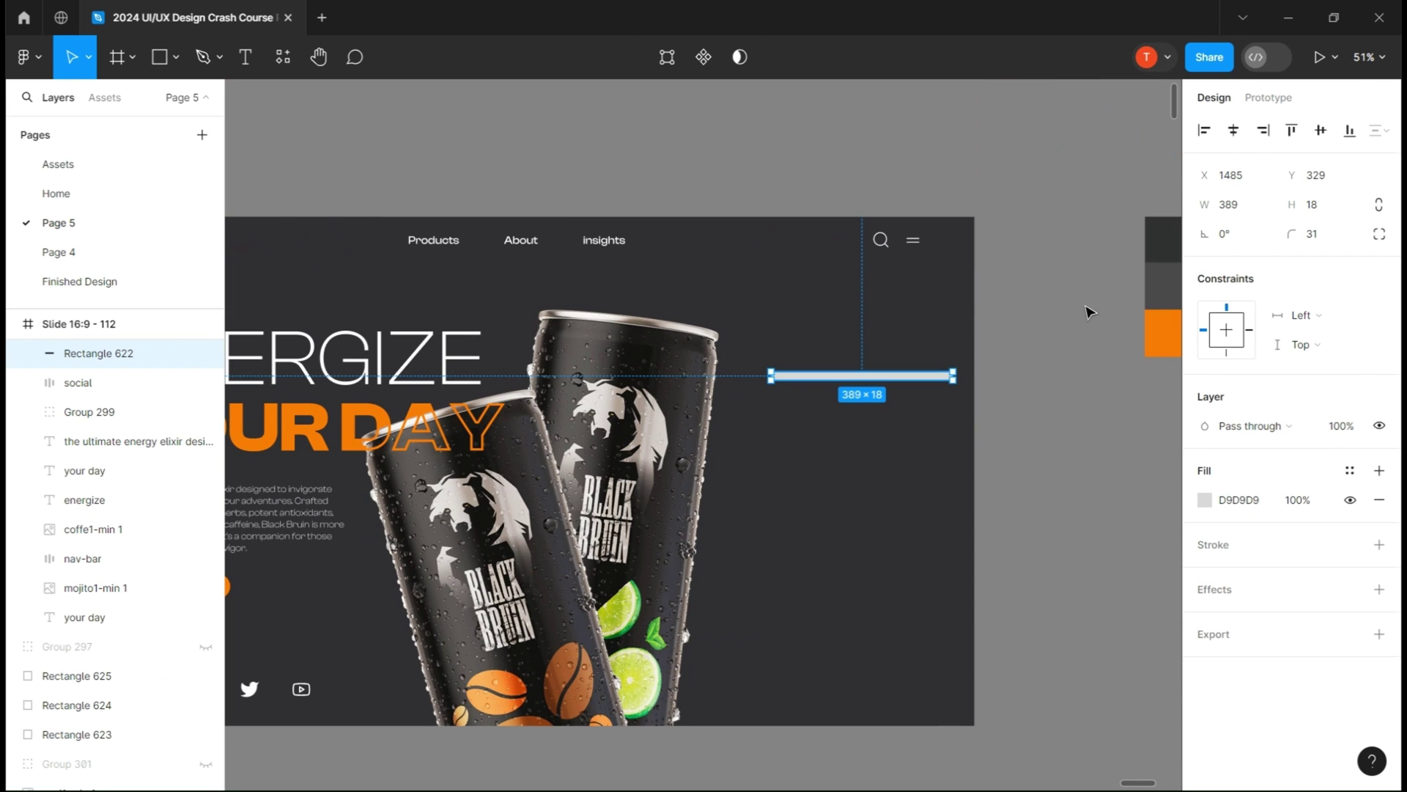
pyautogui.click(1205, 500)
pyautogui.press('i')
pyautogui.click(1171, 227)
pyautogui.click(1165, 261)
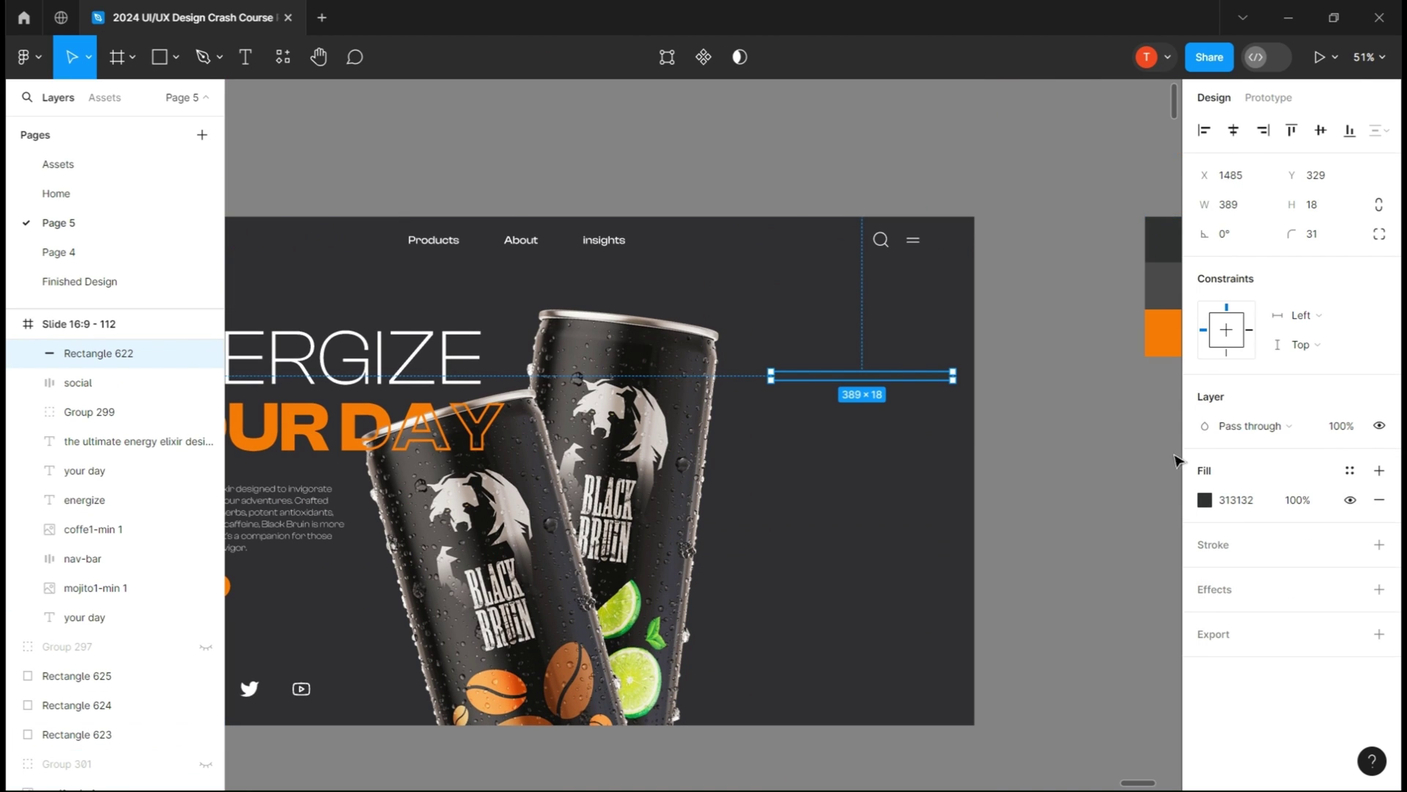
# Add a stroke to the rounded bar in grey 494949 sampled from the middle swatch.
pyautogui.click(1379, 547)
pyautogui.click(1205, 574)
pyautogui.click(991, 571)
pyautogui.moveTo(1100, 264); pyautogui.dragTo(928, 359)
pyautogui.click(1164, 287)
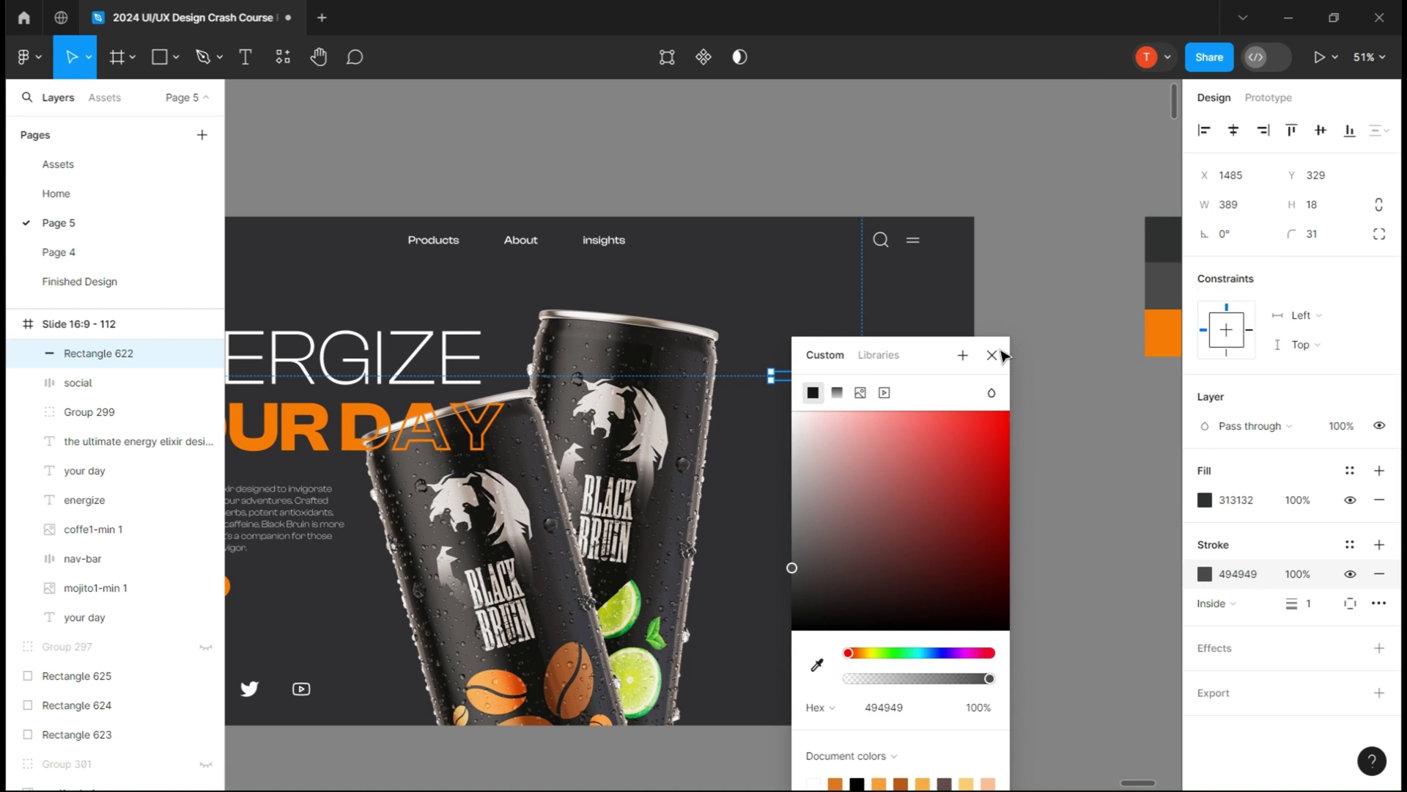
pyautogui.click(993, 355)
pyautogui.click(1008, 296)
# Add the text label "caffeine" in Regular weight just above the start of the rounded bar.
pyautogui.keyDown('ctrl'); pyautogui.scroll(5, 807, 451); pyautogui.keyUp('ctrl')
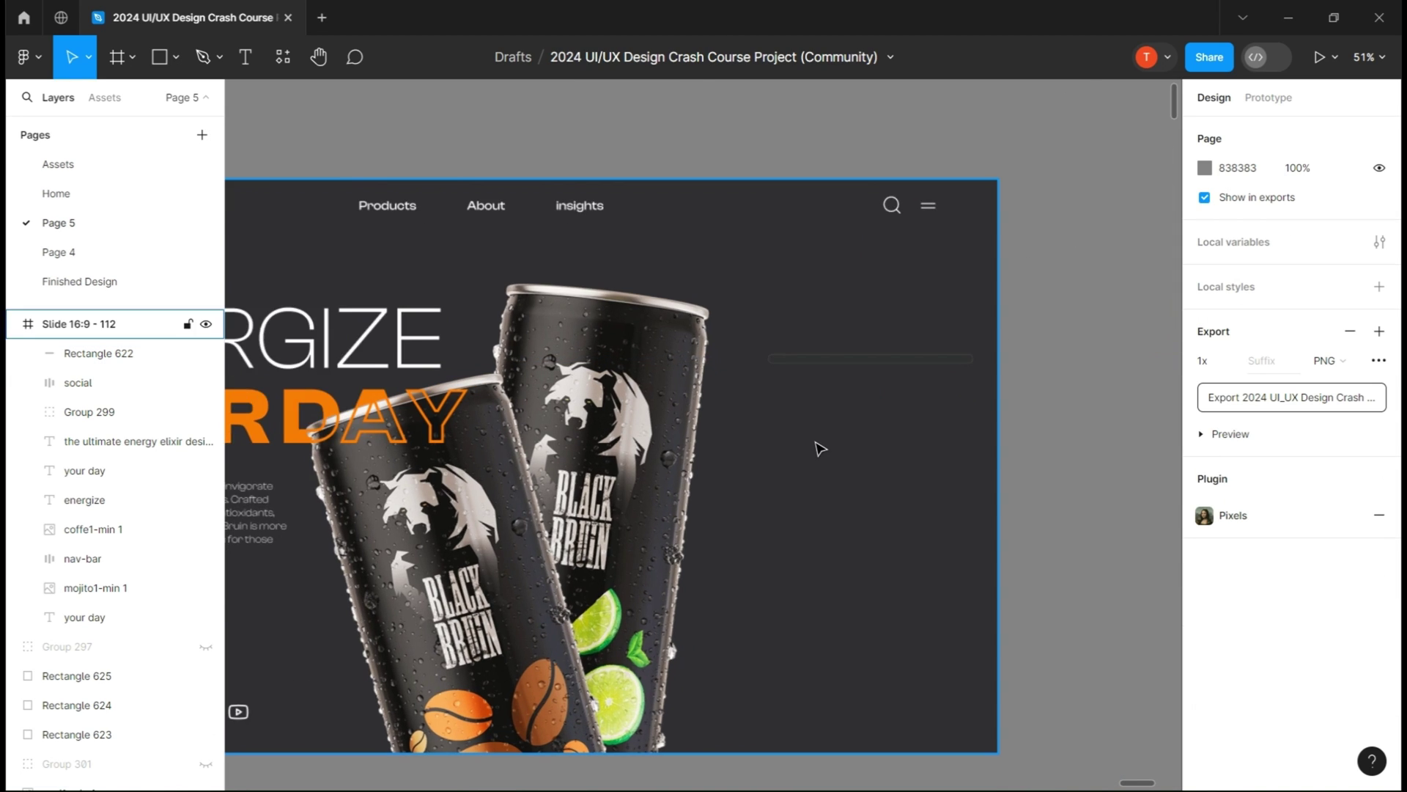
pyautogui.press('t')
pyautogui.click(782, 298)
pyautogui.click(1218, 529)
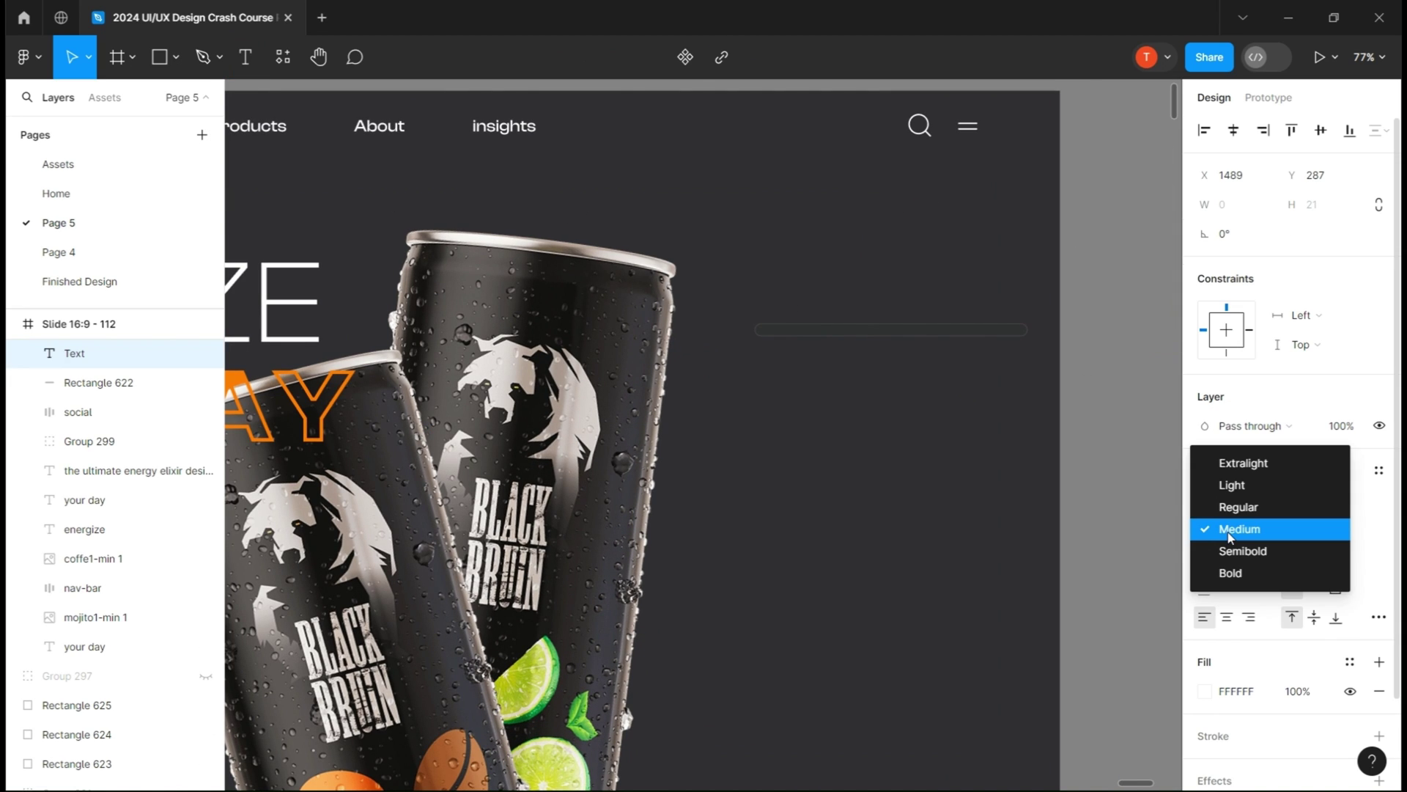
pyautogui.click(1239, 506)
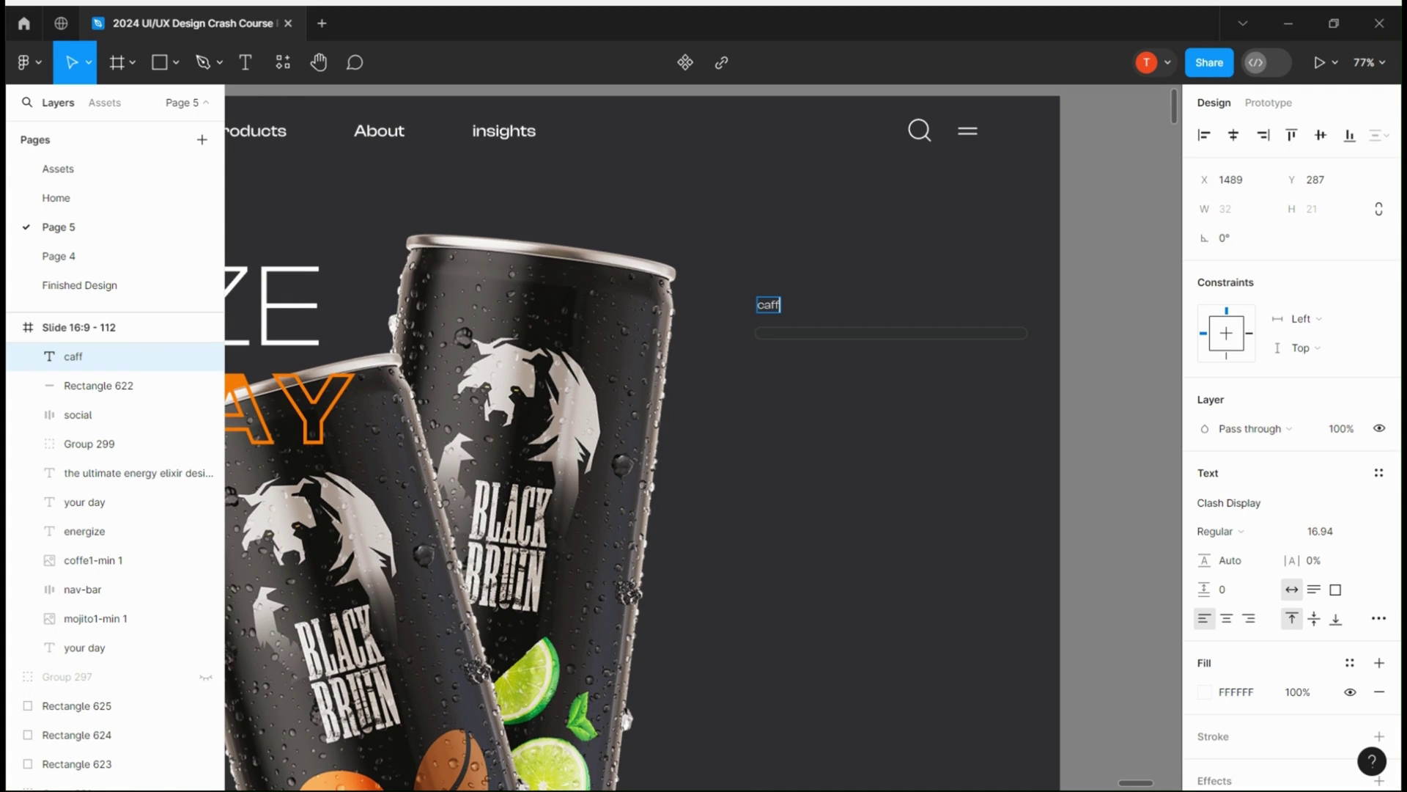
pyautogui.write('caffeine')
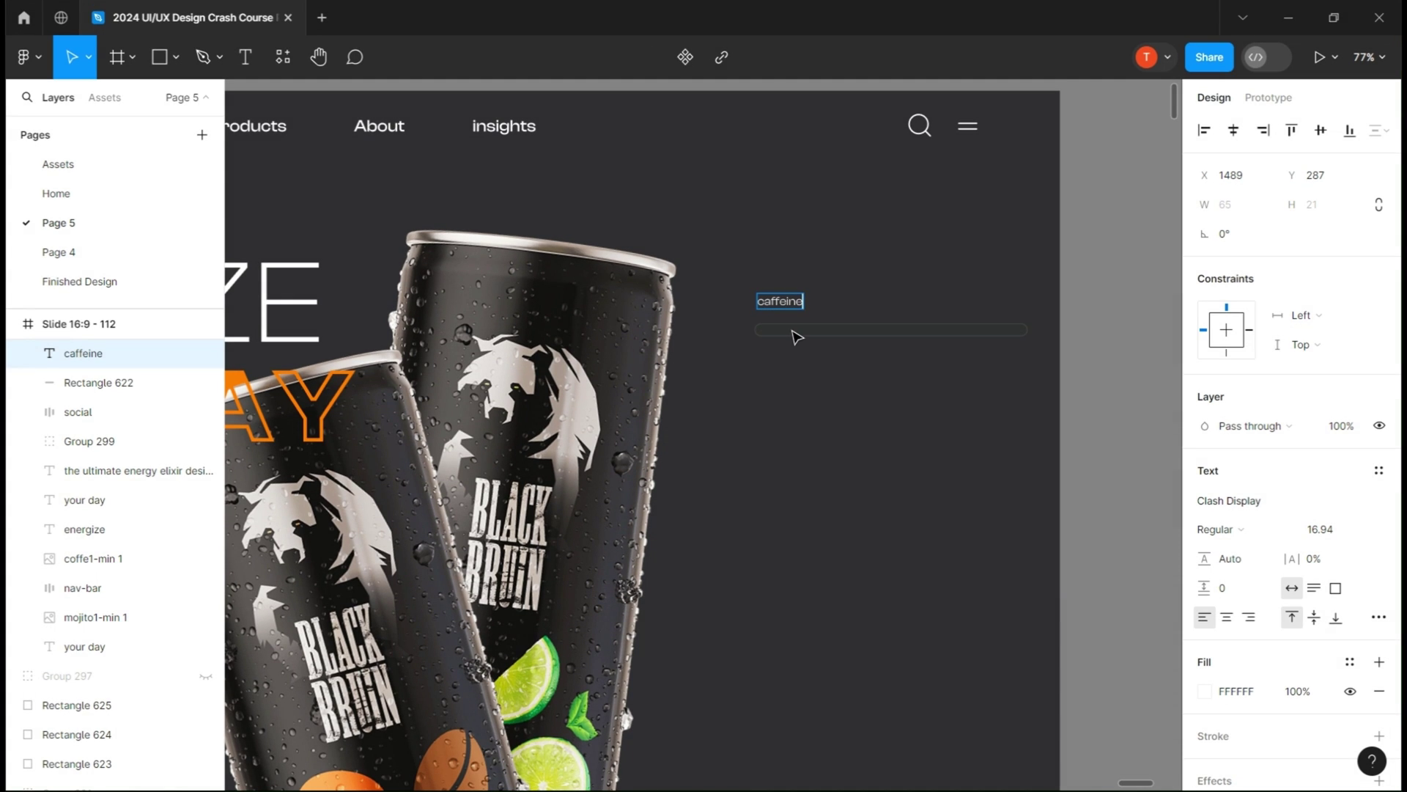
pyautogui.press('Escape')
# Left-align the caffeine label with the rounded bar and tighten the vertical gap between them to 6.
pyautogui.keyDown('shift'); pyautogui.click(823, 335); pyautogui.keyUp('shift')
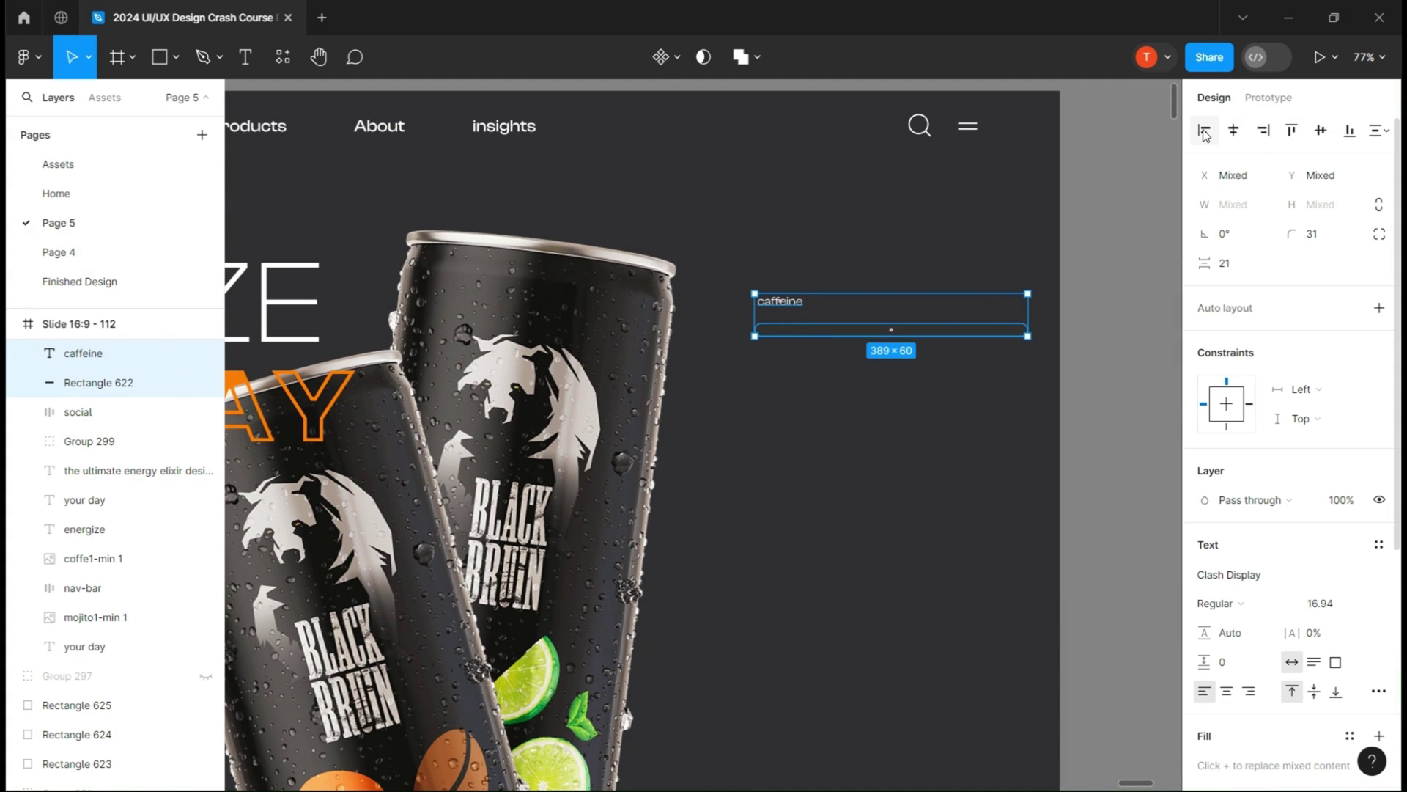
pyautogui.click(1092, 351)
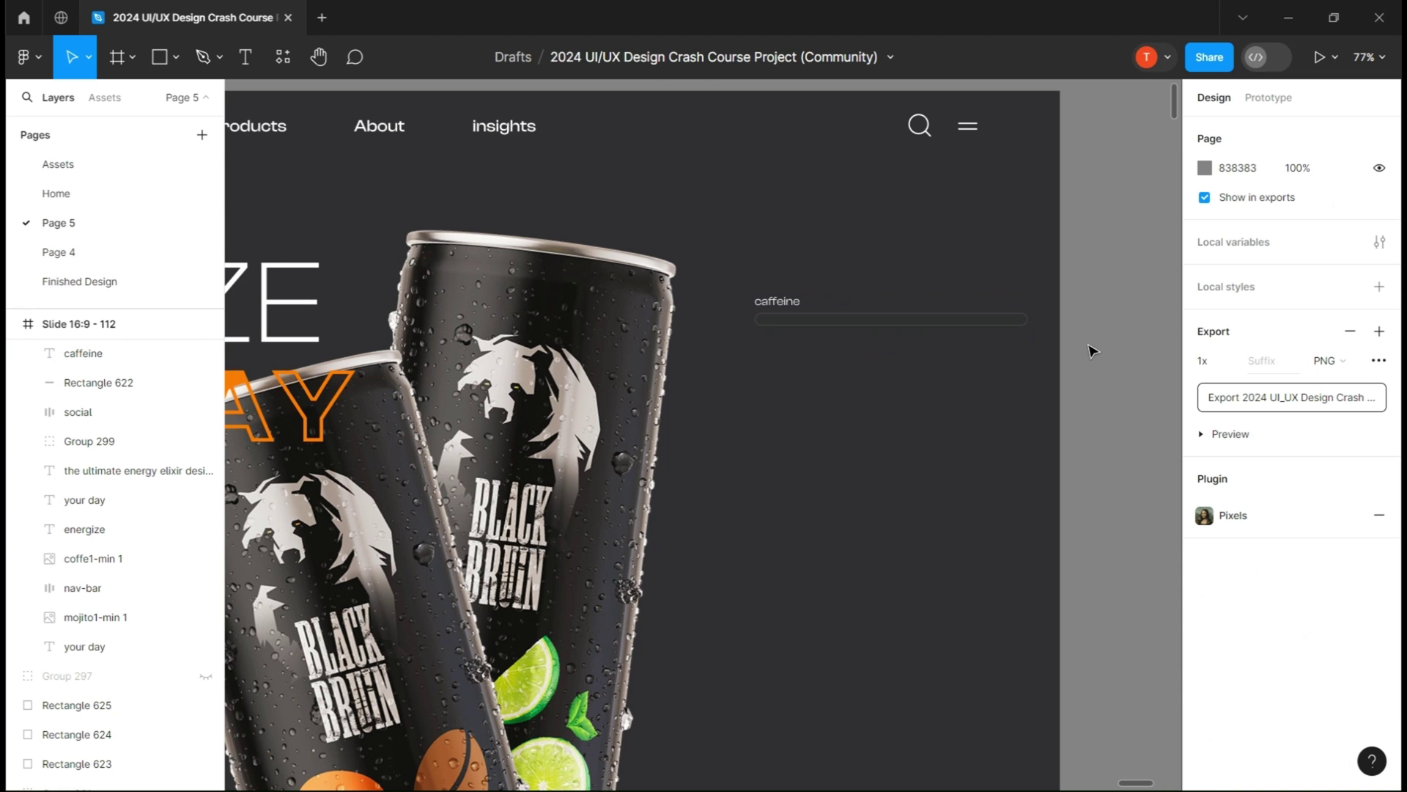
# Duplicate the caffeine label at the far end of the bar, change it to "75g" and right-align it with the bar.
pyautogui.moveTo(786, 309); pyautogui.dragTo(1010, 319)
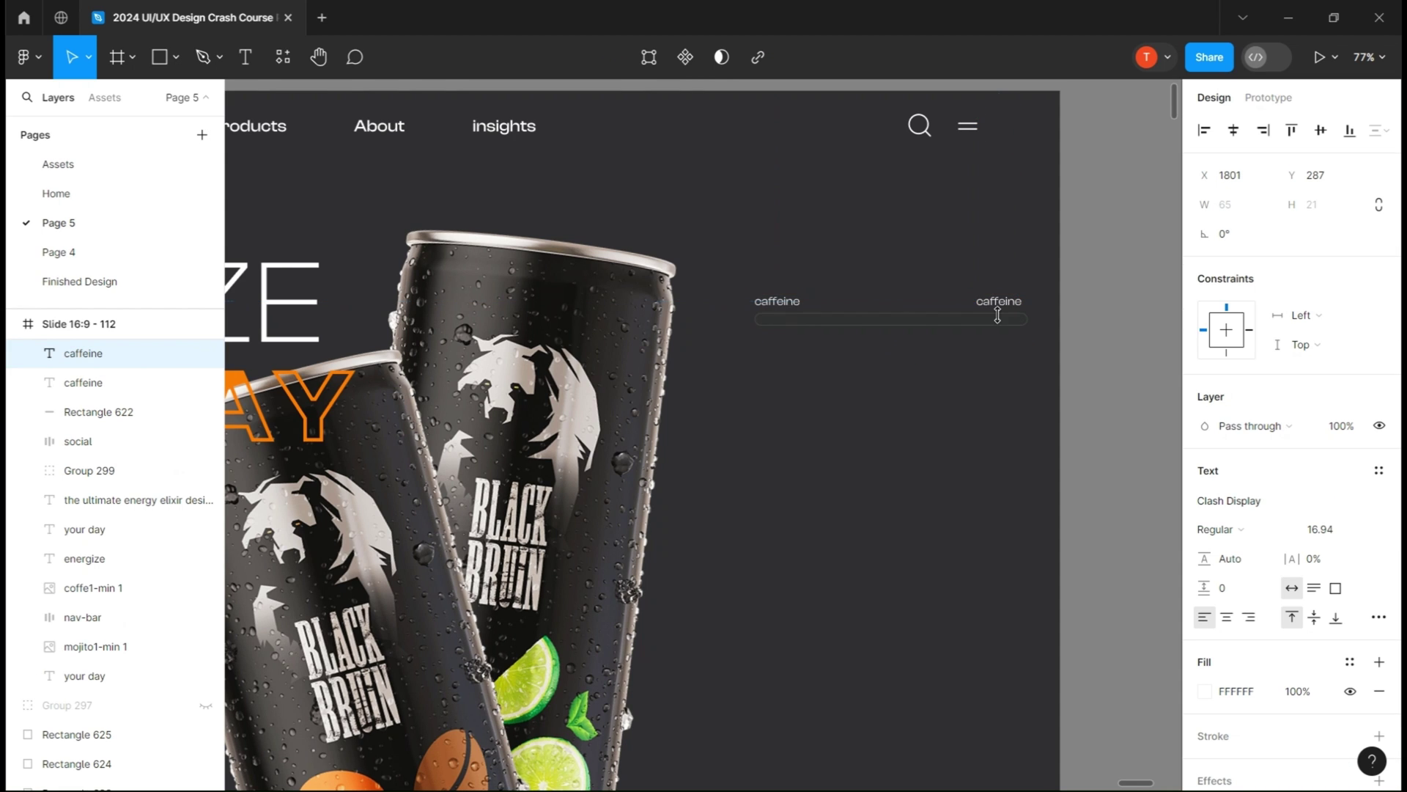
pyautogui.keyDown('shift'); pyautogui.click(926, 323); pyautogui.keyUp('shift')
pyautogui.click(1013, 306)
pyautogui.keyDown('shift'); pyautogui.click(934, 320); pyautogui.keyUp('shift')
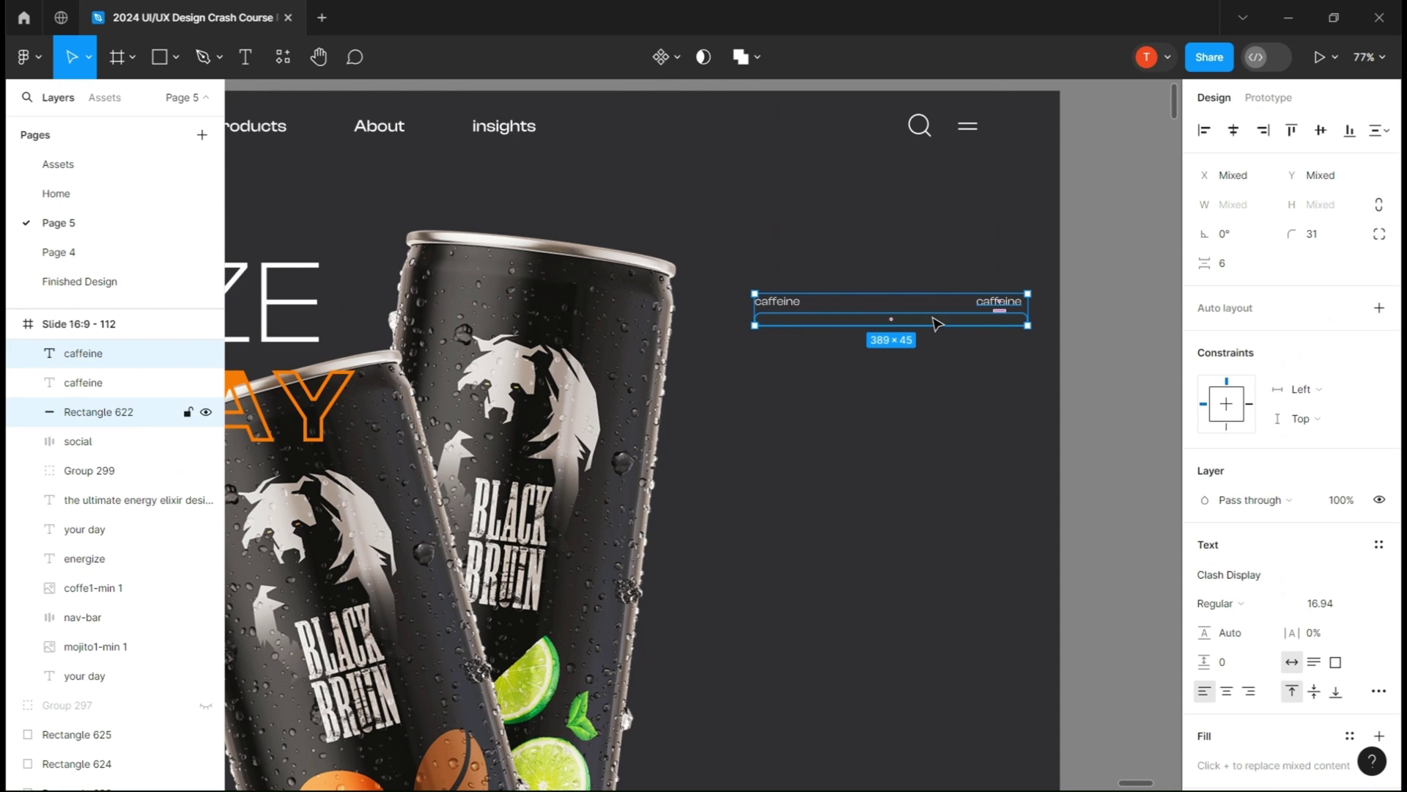
pyautogui.click(1275, 130)
pyautogui.click(1024, 306)
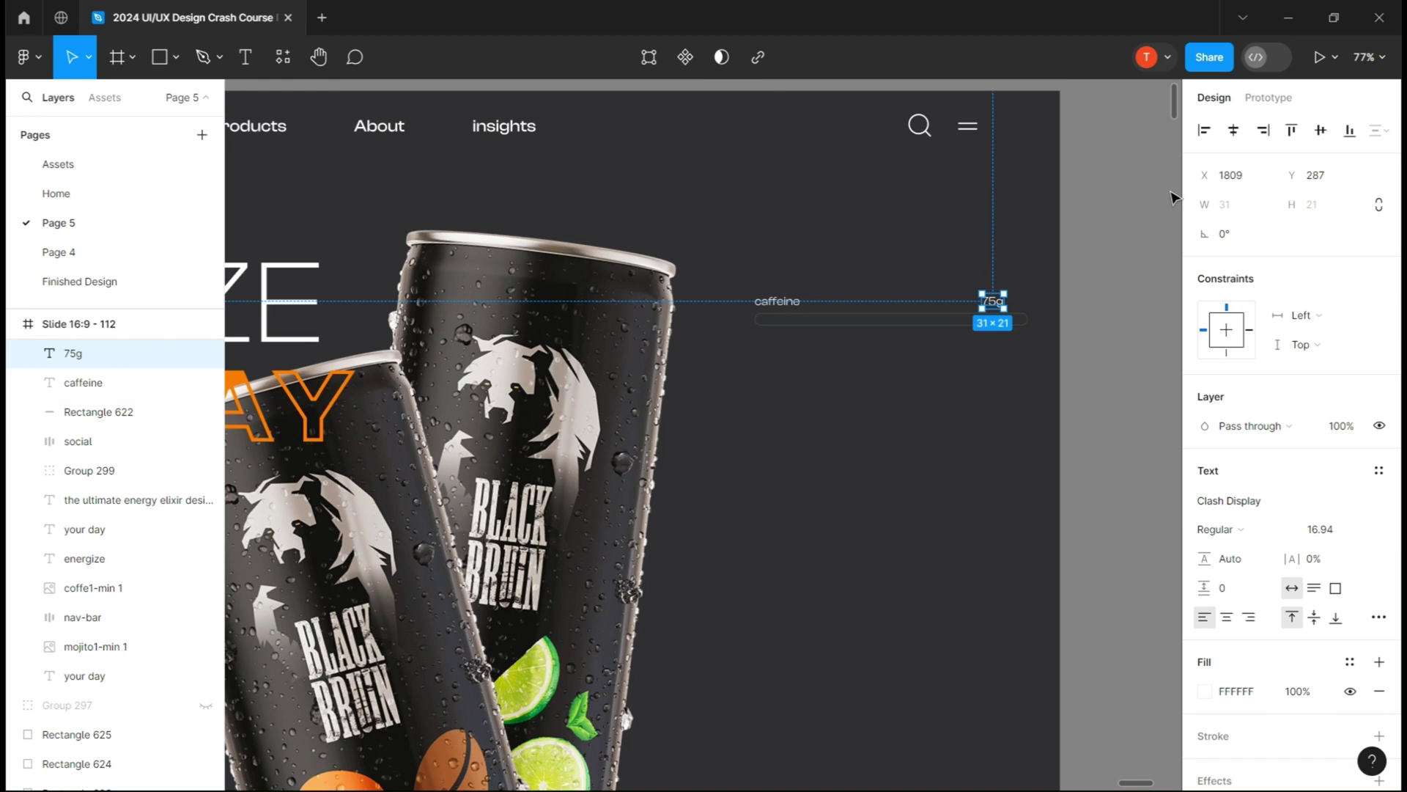
pyautogui.keyDown('shift'); pyautogui.click(925, 321); pyautogui.keyUp('shift')
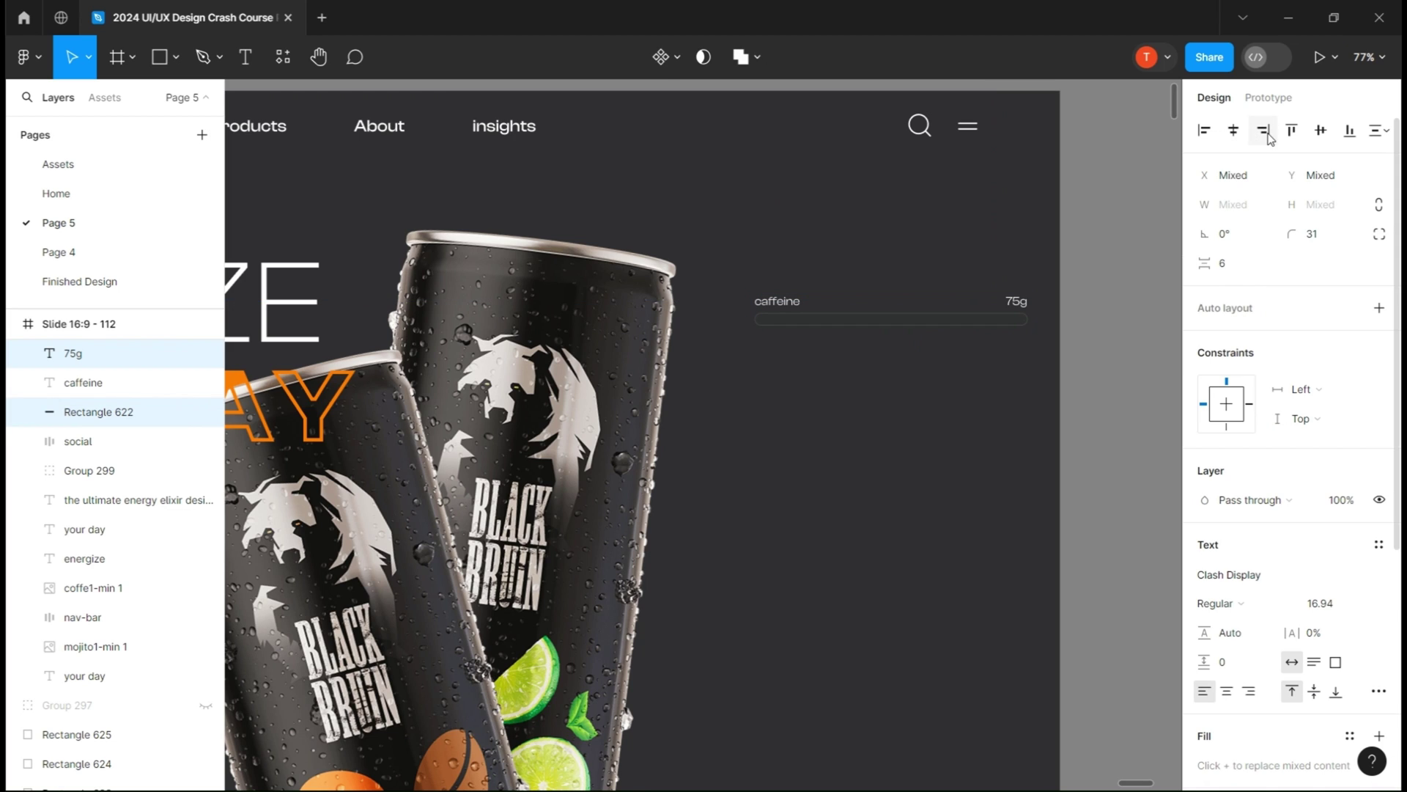
# Duplicate the rounded bar in place and remove the copy's stroke.
pyautogui.click(965, 327)
pyautogui.click(966, 325)
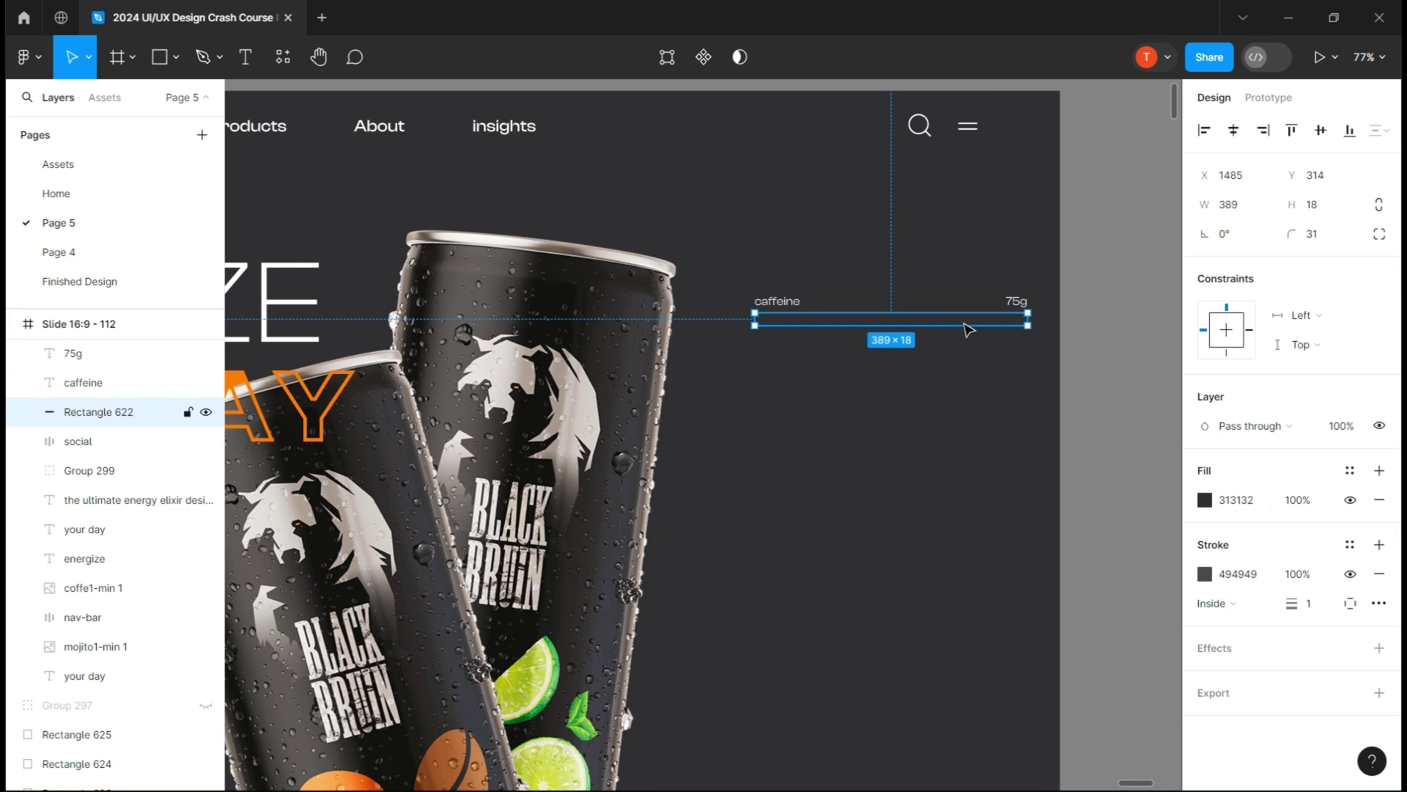
pyautogui.hotkey('ctrl', 'd')
pyautogui.click(1205, 500)
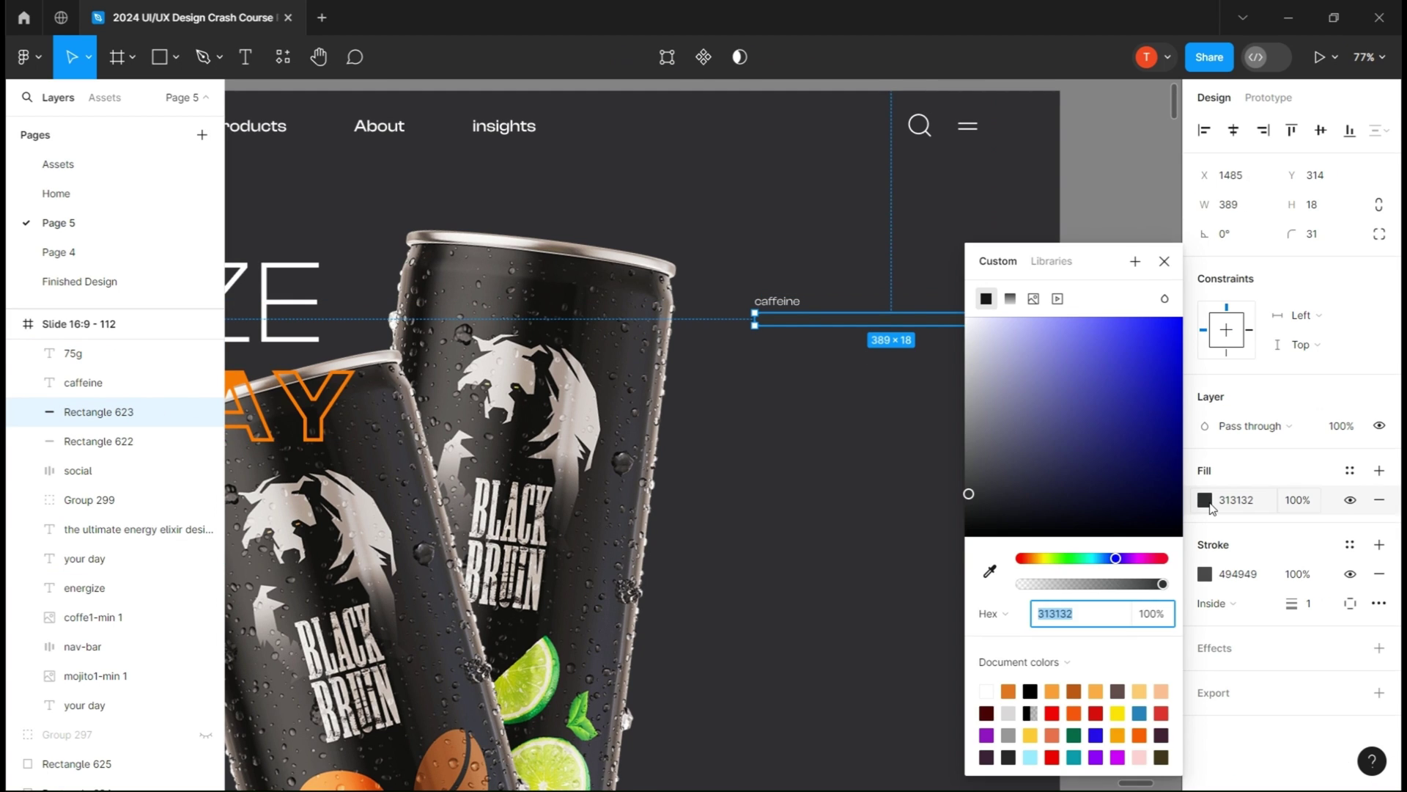
pyautogui.click(1385, 581)
pyautogui.click(1141, 278)
# Fill the duplicated bar with orange FF7A00 sampled from the orange swatch beside the slide.
pyautogui.scroll(-1, 1141, 285)
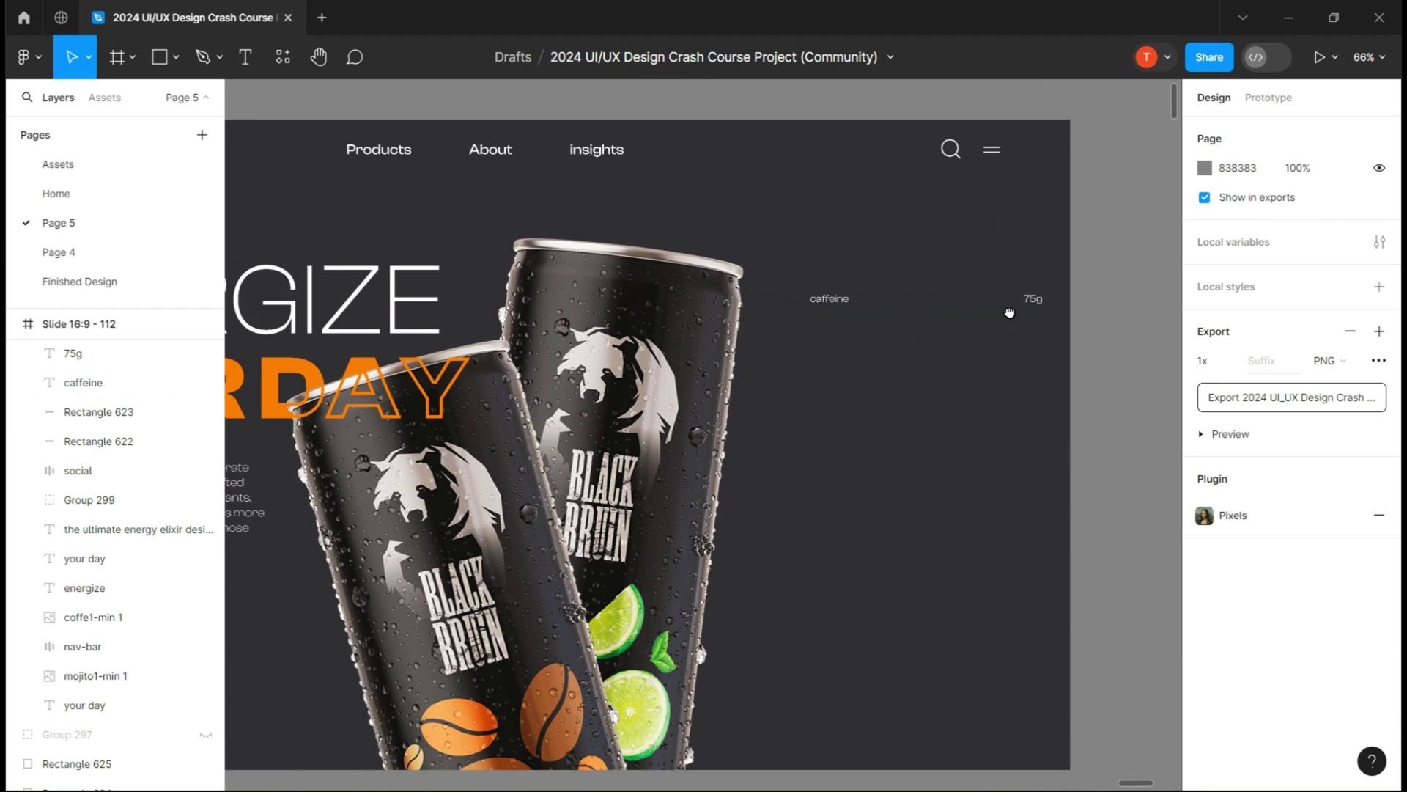
pyautogui.moveTo(1083, 291); pyautogui.dragTo(971, 314)
pyautogui.click(920, 337)
pyautogui.click(1201, 503)
pyautogui.moveTo(1089, 265); pyautogui.dragTo(860, 300)
pyautogui.click(763, 607)
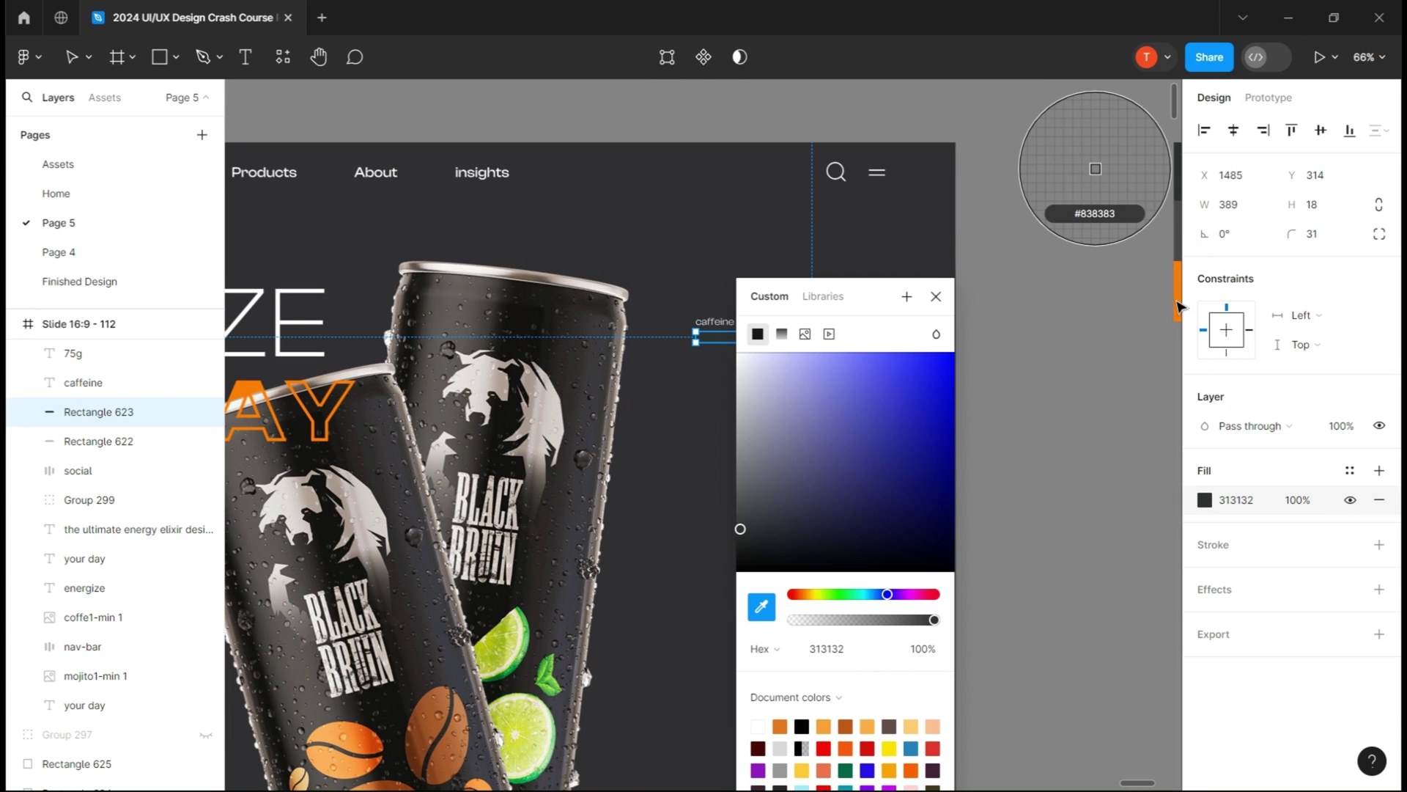
pyautogui.moveTo(1092, 347); pyautogui.dragTo(965, 334)
pyautogui.click(1088, 295)
pyautogui.click(936, 296)
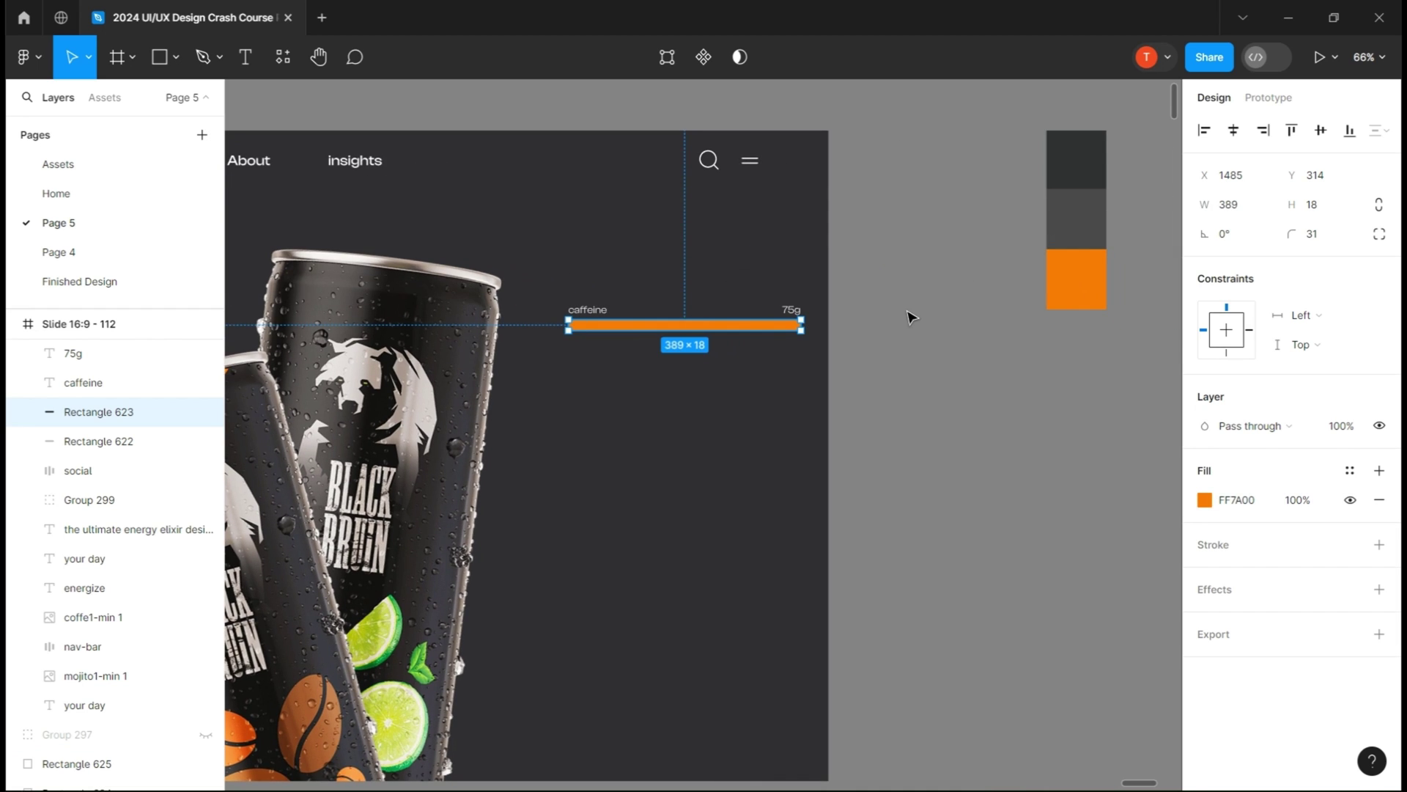
# Shorten the orange bar from its far end so it covers a bit over half of the grey bar.
pyautogui.scroll(2, 792, 337)
pyautogui.scroll(2, 796, 341)
pyautogui.moveTo(785, 329); pyautogui.dragTo(700, 335)
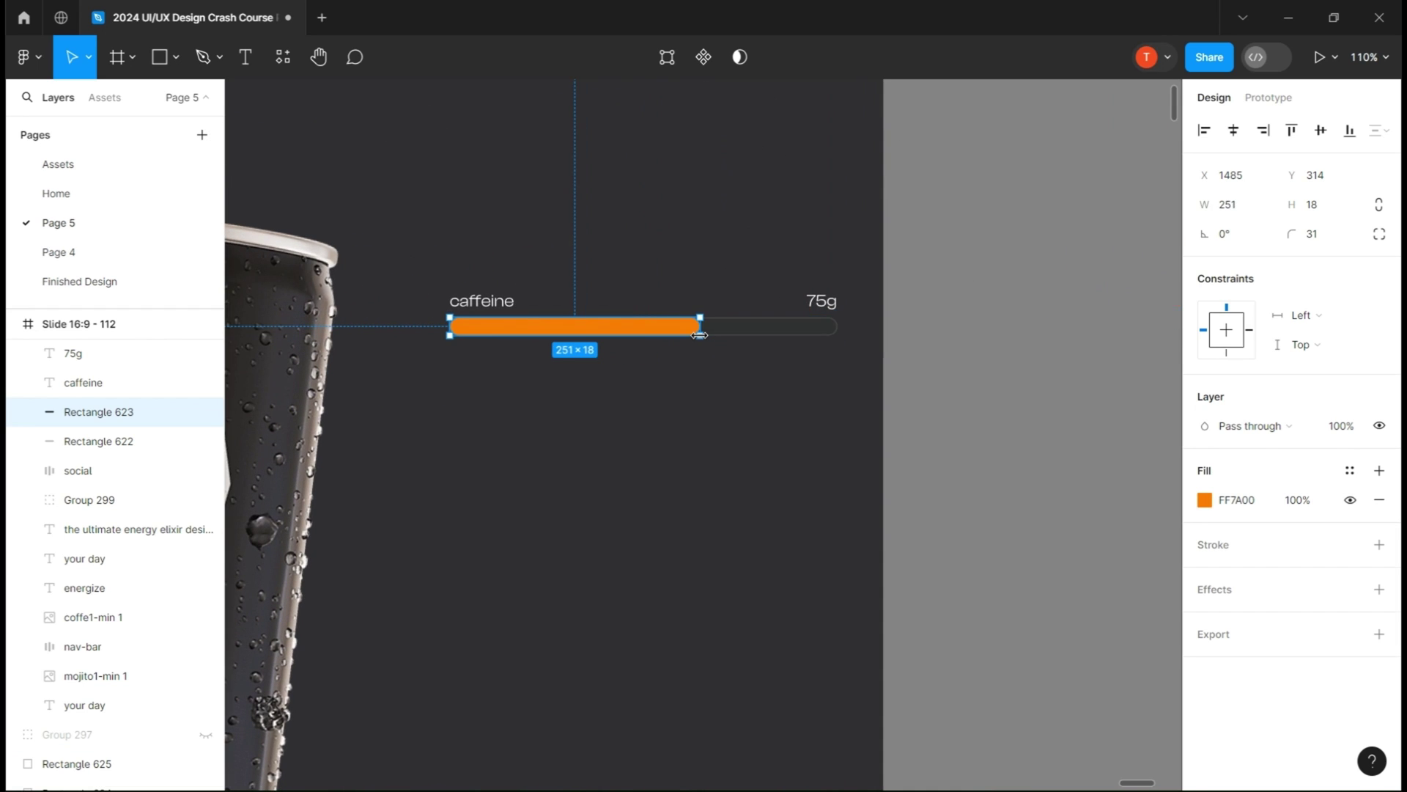
pyautogui.click(711, 328)
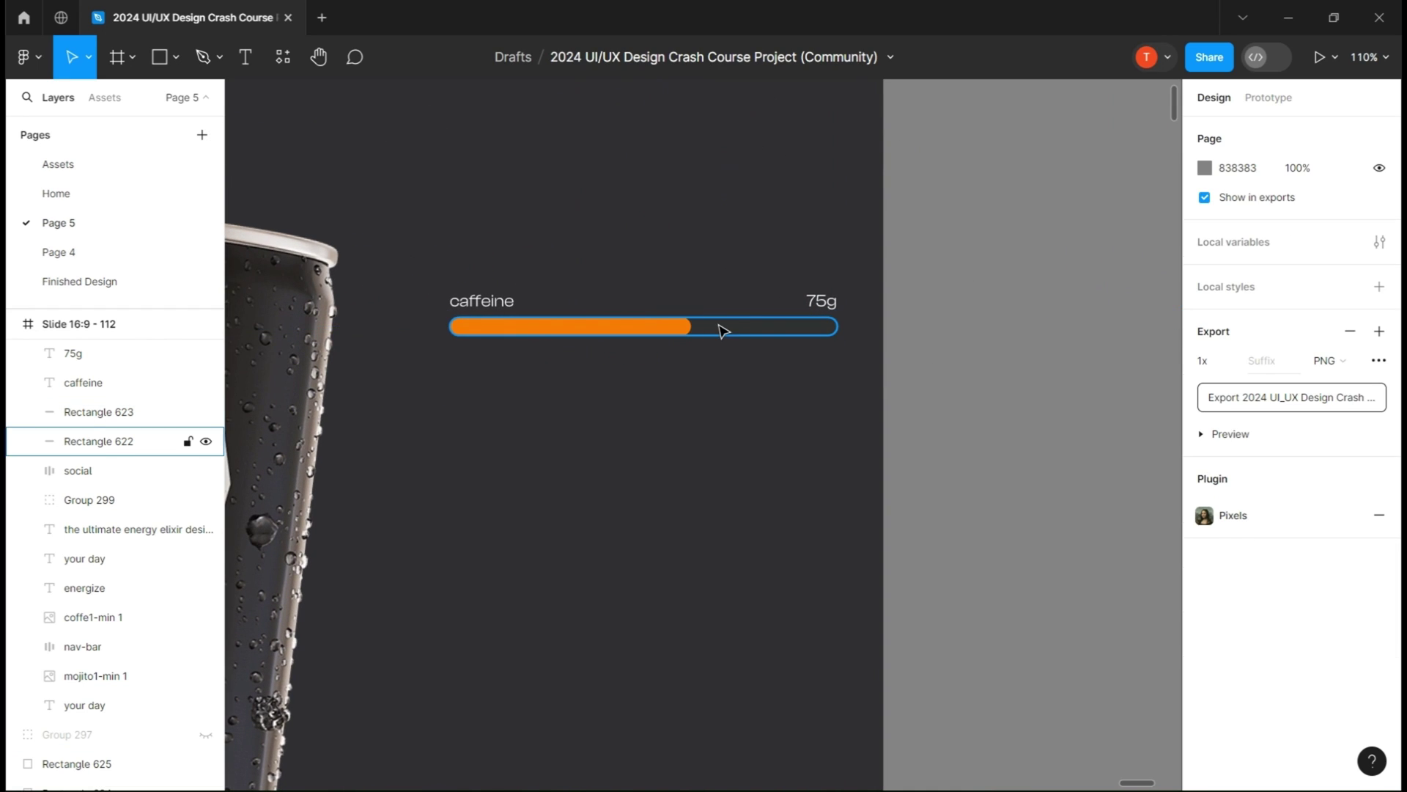
# Group the caffeine labels and bars, and duplicate the group twice below to make three evenly spaced rows.
pyautogui.moveTo(437, 261); pyautogui.dragTo(864, 405)
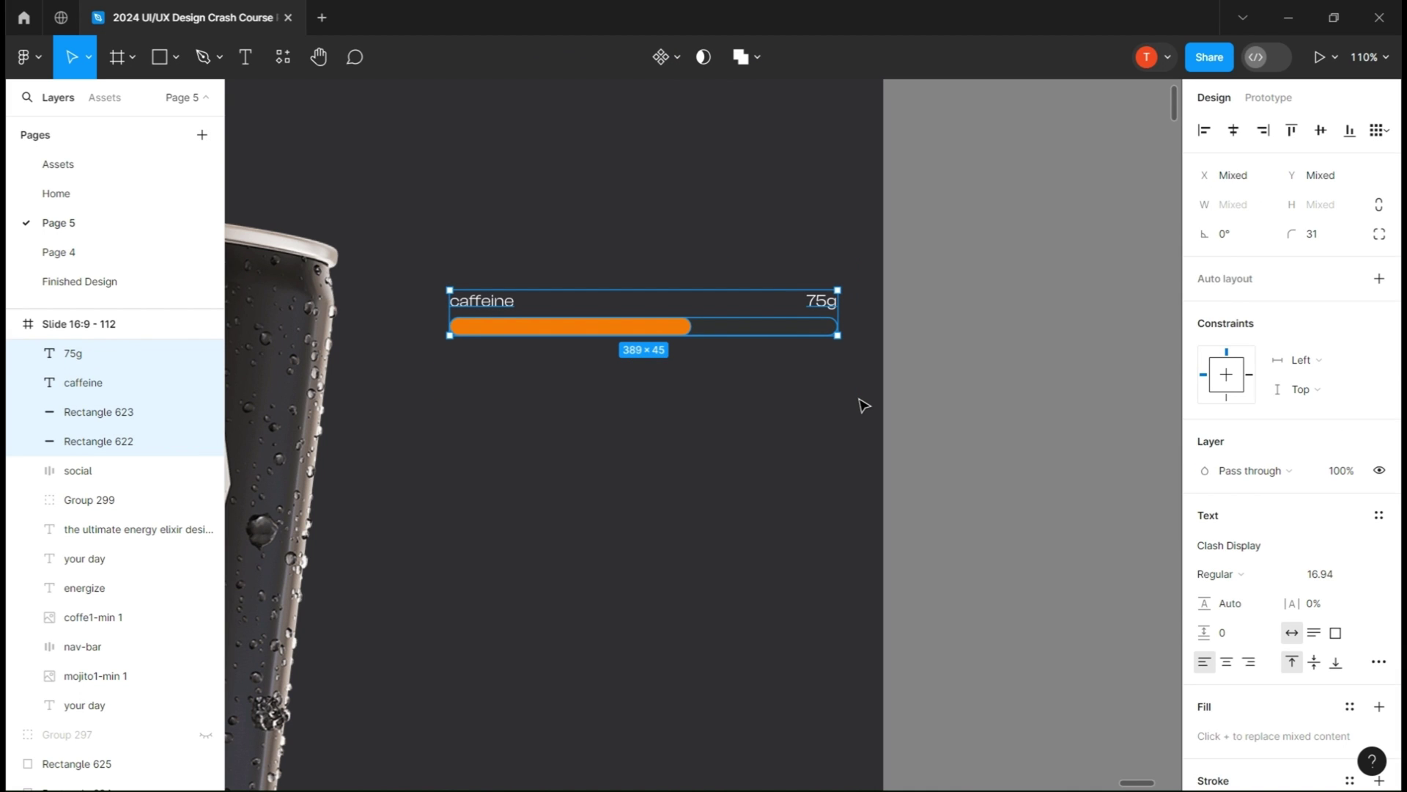
pyautogui.hotkey('ctrl', 'g')
pyautogui.moveTo(613, 326); pyautogui.dragTo(628, 455)
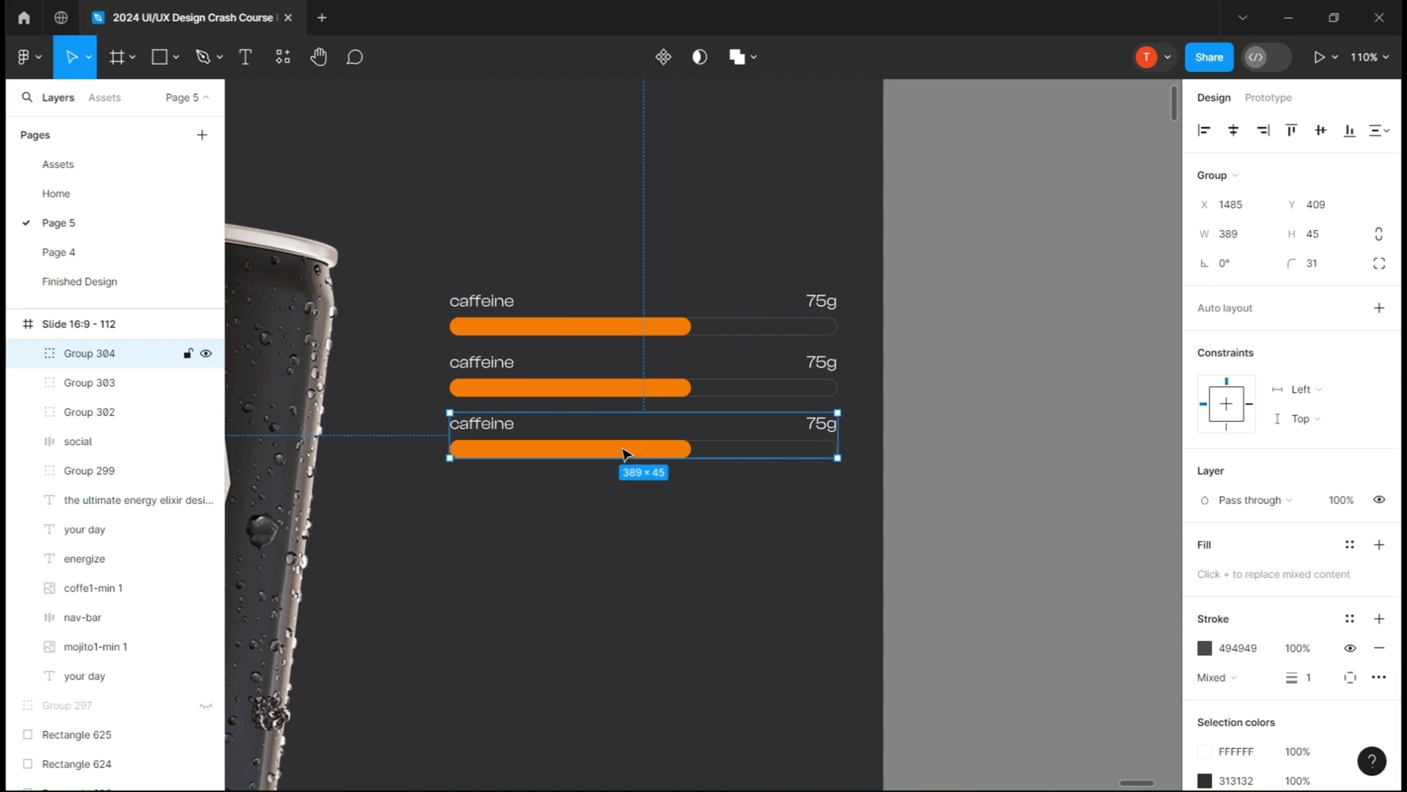
# Relabel the second row "sugar" with the value "3g" and shorten its orange bar to a small stub.
pyautogui.doubleClick(481, 362)
pyautogui.doubleClick(825, 362)
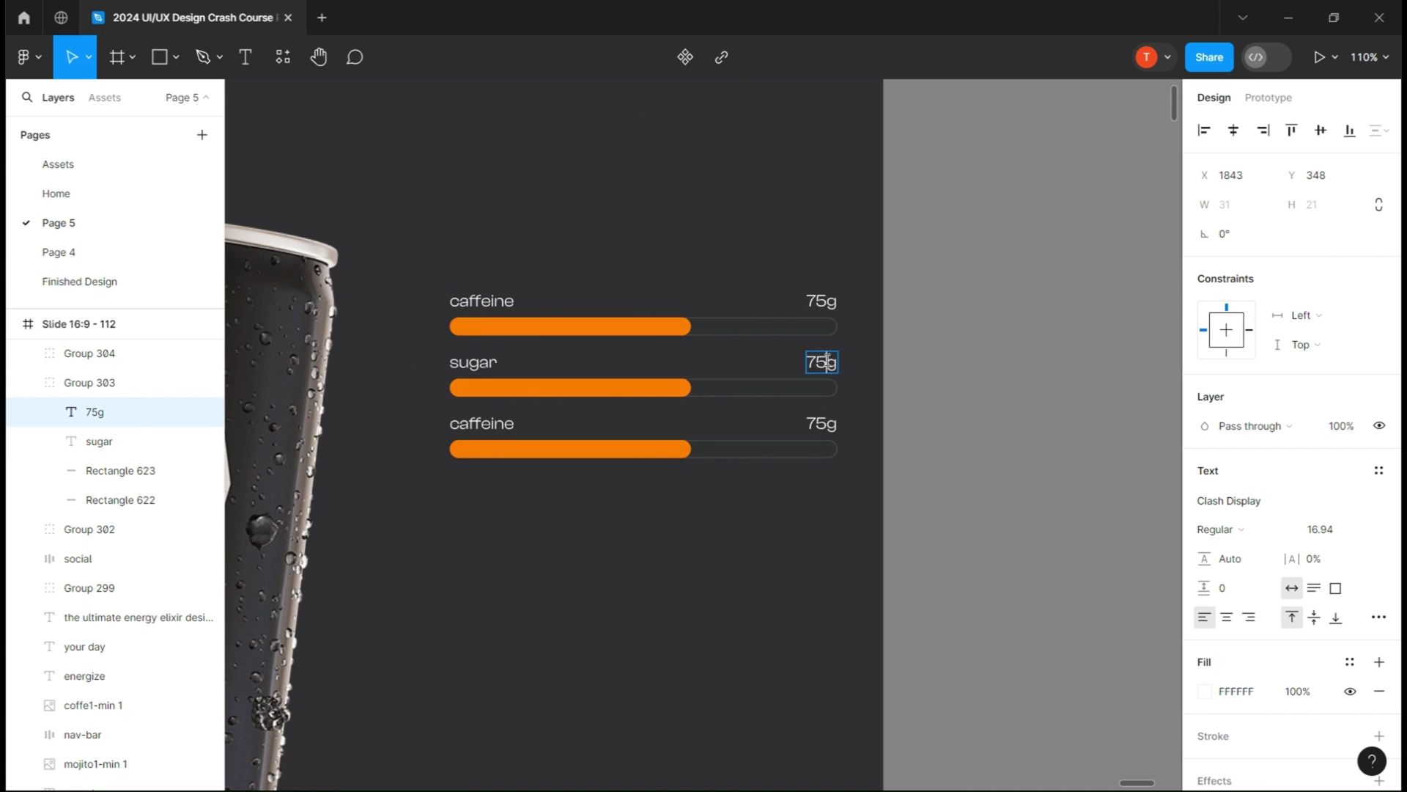
pyautogui.click(571, 390)
pyautogui.doubleClick(571, 390)
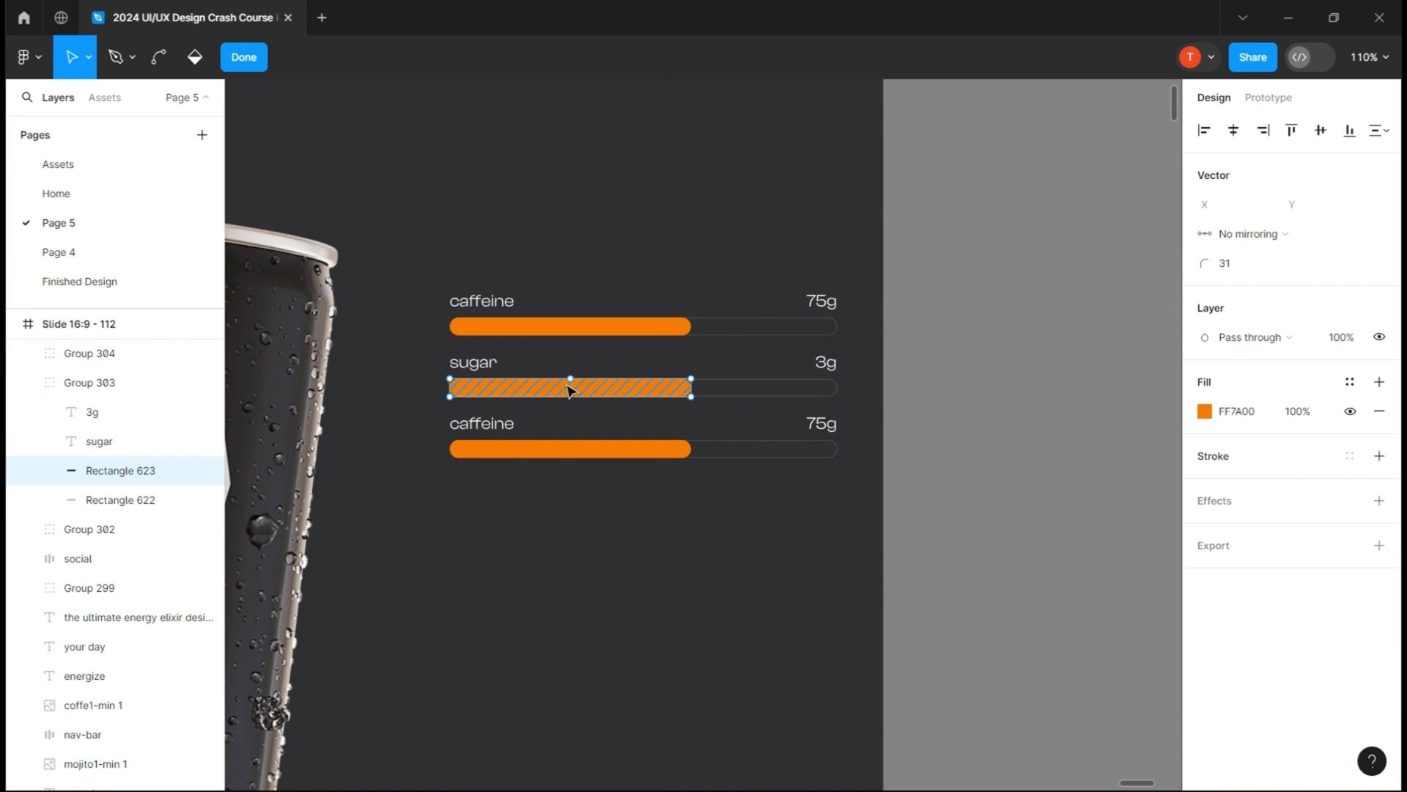
pyautogui.click(244, 58)
pyautogui.moveTo(691, 388); pyautogui.dragTo(470, 390)
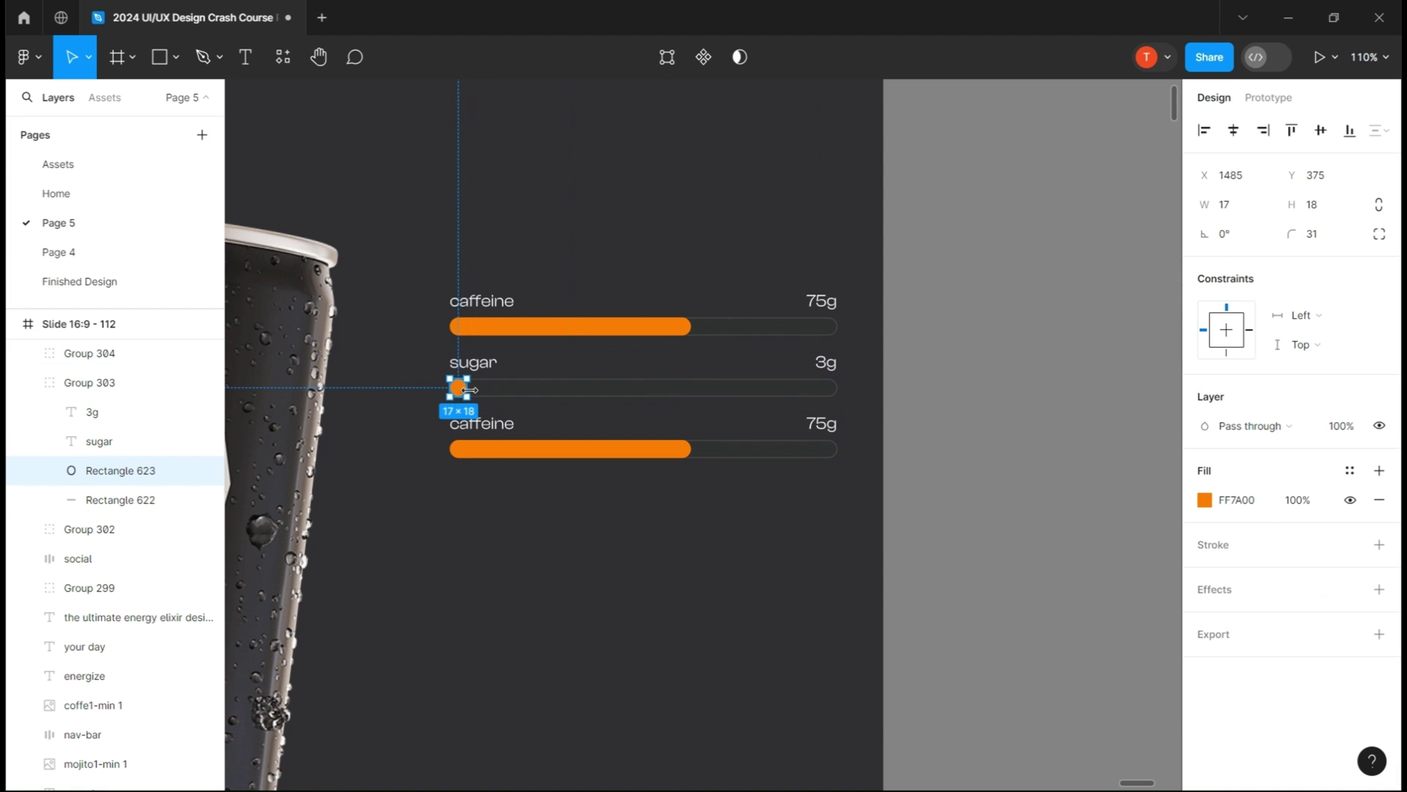
# Relabel the third row "Vit B" with the value "83%" and right-align the value with its bar.
pyautogui.doubleClick(507, 429)
pyautogui.write('Vit B')
pyautogui.click(824, 424)
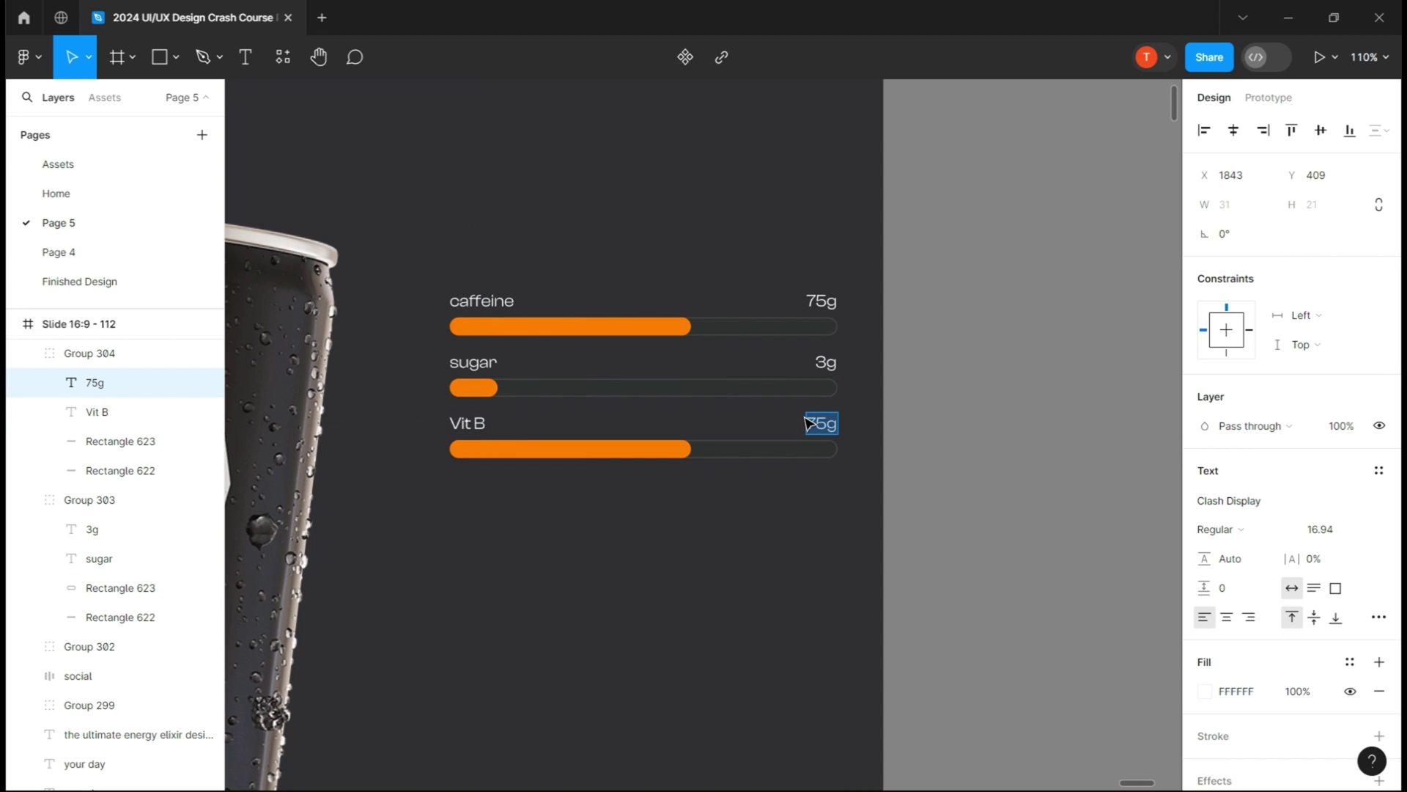
pyautogui.click(937, 427)
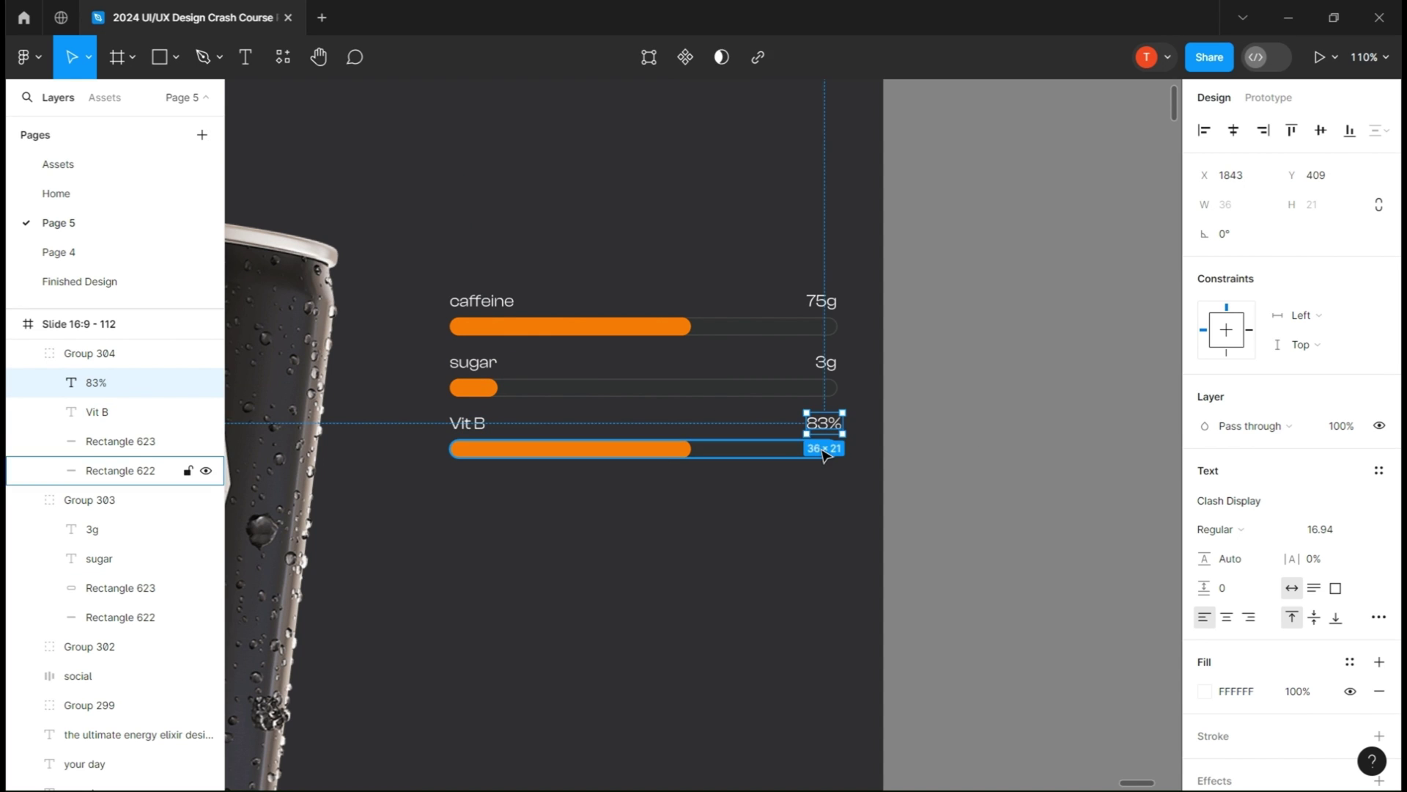
pyautogui.keyDown('shift'); pyautogui.click(827, 452); pyautogui.keyUp('shift')
pyautogui.click(1263, 130)
# Lengthen the orange bar of the Vit B row to about three quarters of its track.
pyautogui.click(683, 452)
pyautogui.moveTo(686, 453); pyautogui.dragTo(729, 449)
pyautogui.hotkey('ctrl', 'z')
# Group the three nutrient rows and name the group "details".
pyautogui.moveTo(430, 236); pyautogui.dragTo(861, 514)
pyautogui.hotkey('ctrl', 'g')
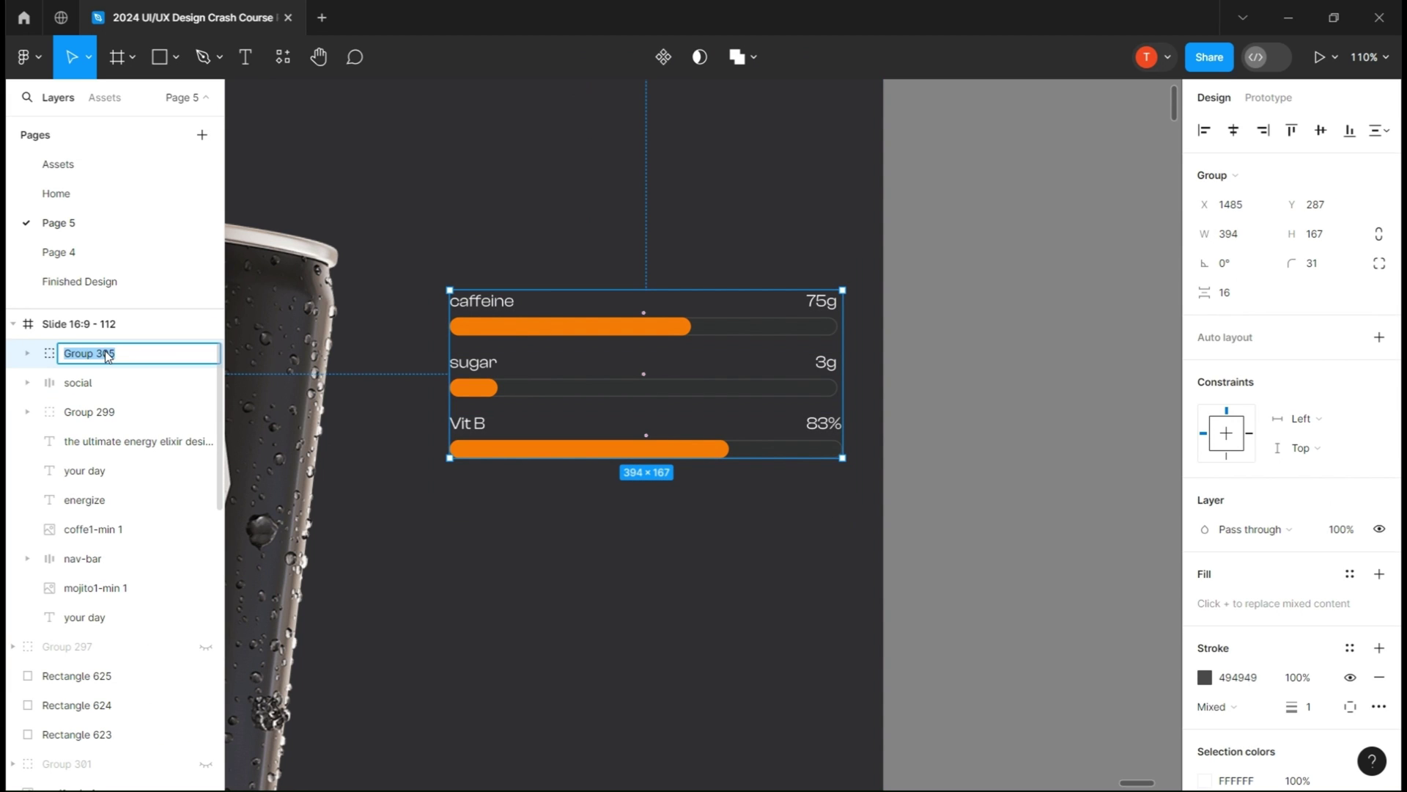
pyautogui.click(460, 559)
# Group the two can images and name the group "images".
pyautogui.scroll(-5, 597, 519)
pyautogui.moveTo(597, 519); pyautogui.dragTo(824, 541)
pyautogui.click(729, 400)
pyautogui.keyDown('shift'); pyautogui.click(550, 415); pyautogui.keyUp('shift')
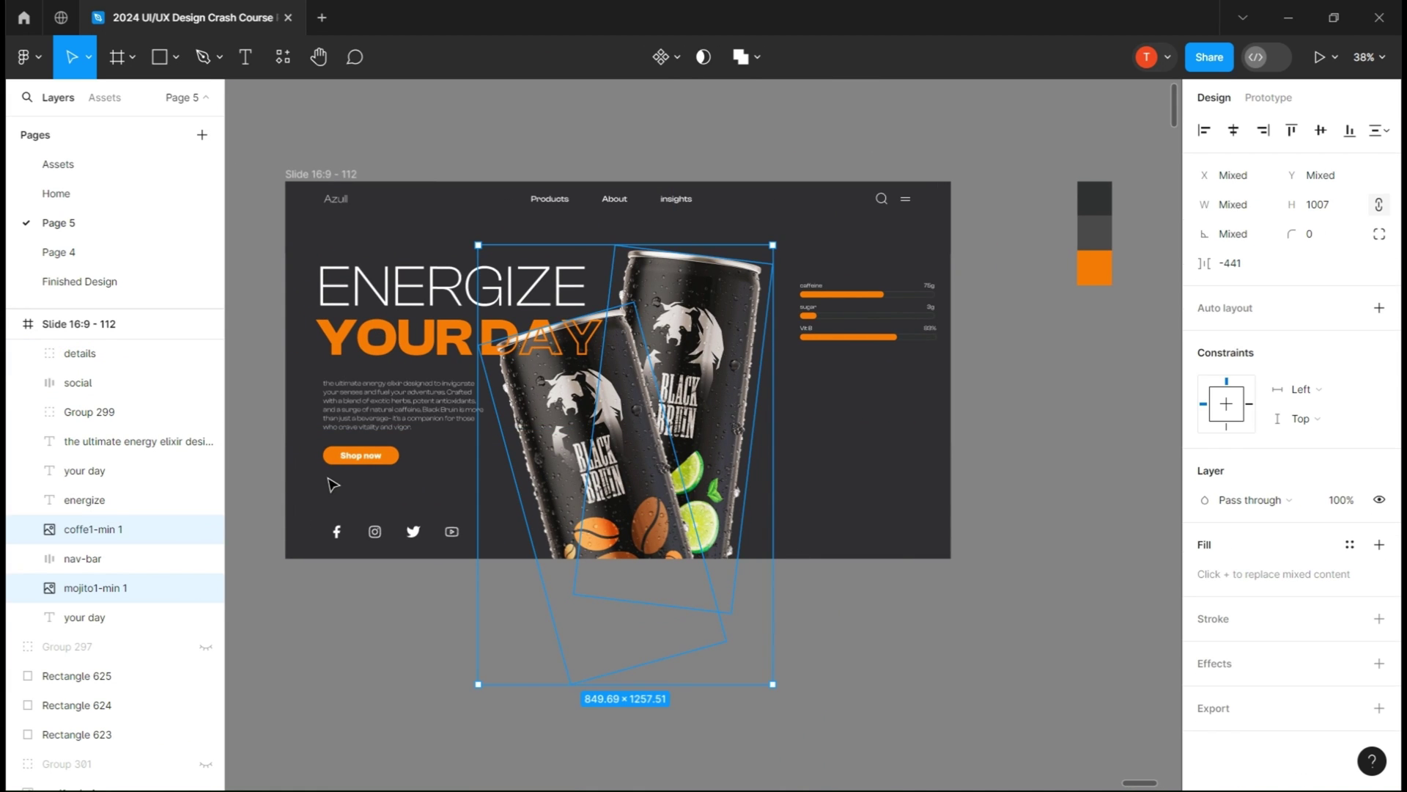
pyautogui.hotkey('ctrl', 'g')
# Move the nav-bar layer to the top of the slide's layer order.
pyautogui.moveTo(81, 563); pyautogui.dragTo(72, 343)
pyautogui.click(76, 409)
pyautogui.click(352, 458)
pyautogui.click(378, 406)
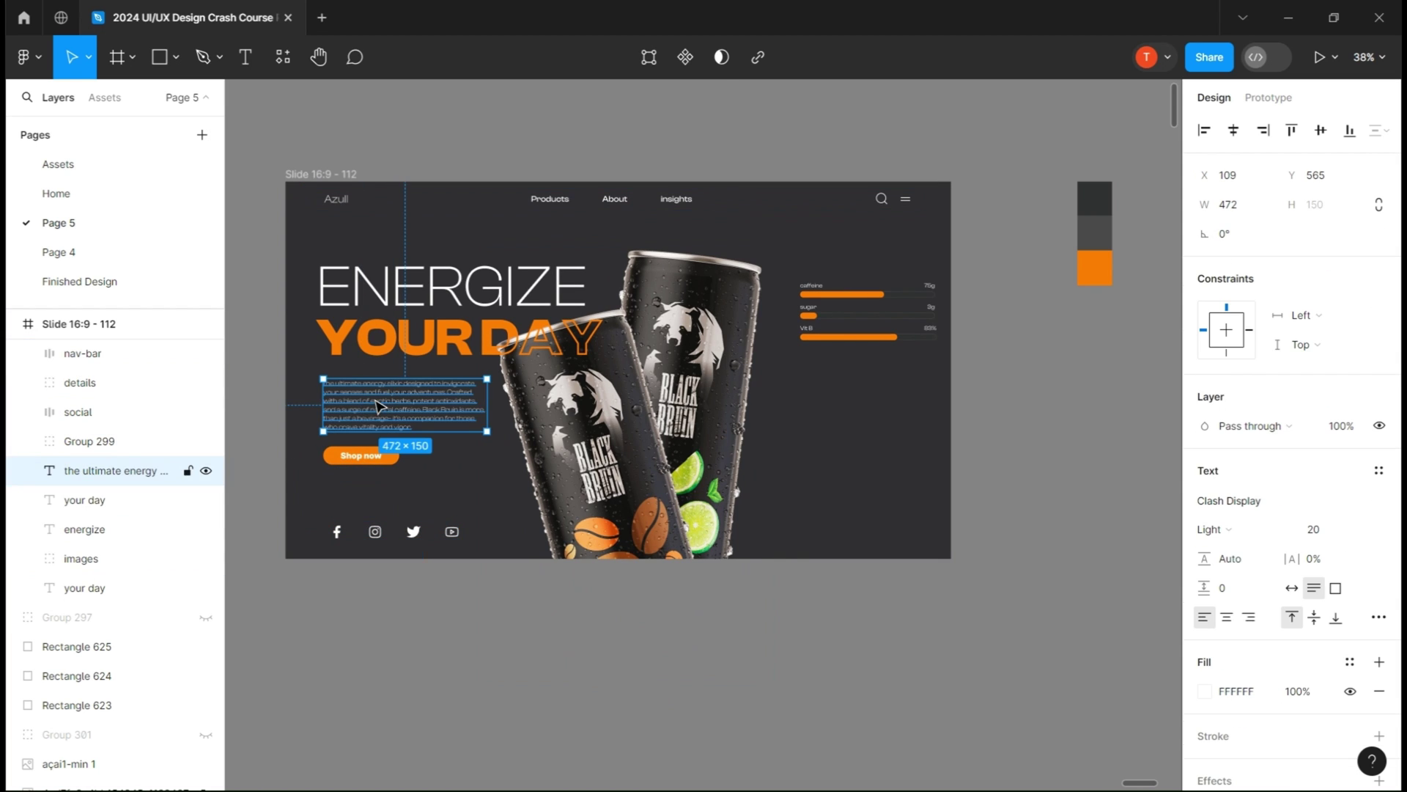
pyautogui.click(920, 464)
# Add a circle below the nutrient bars and set its size to 56 × 56.
pyautogui.scroll(5, 923, 466)
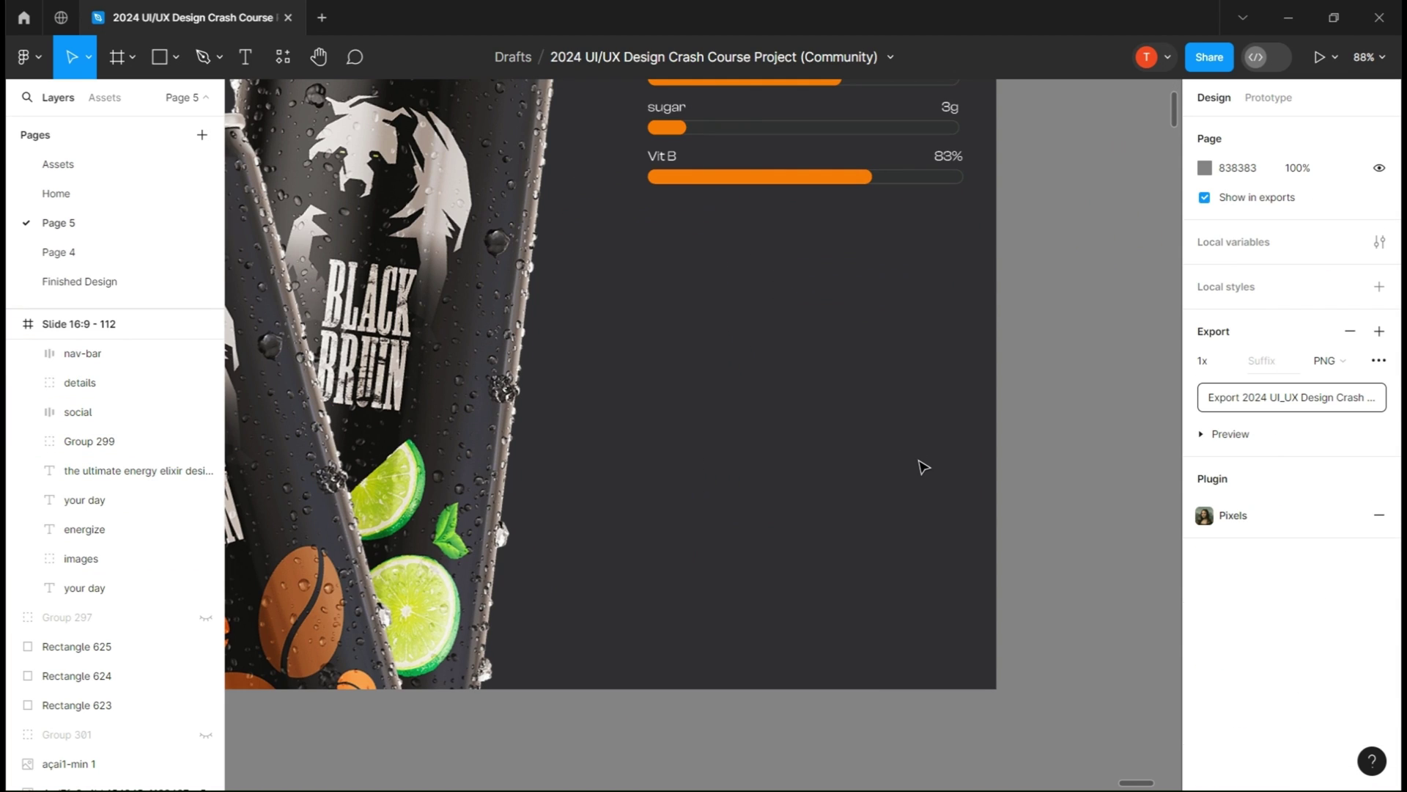
pyautogui.press('o')
pyautogui.click(726, 368)
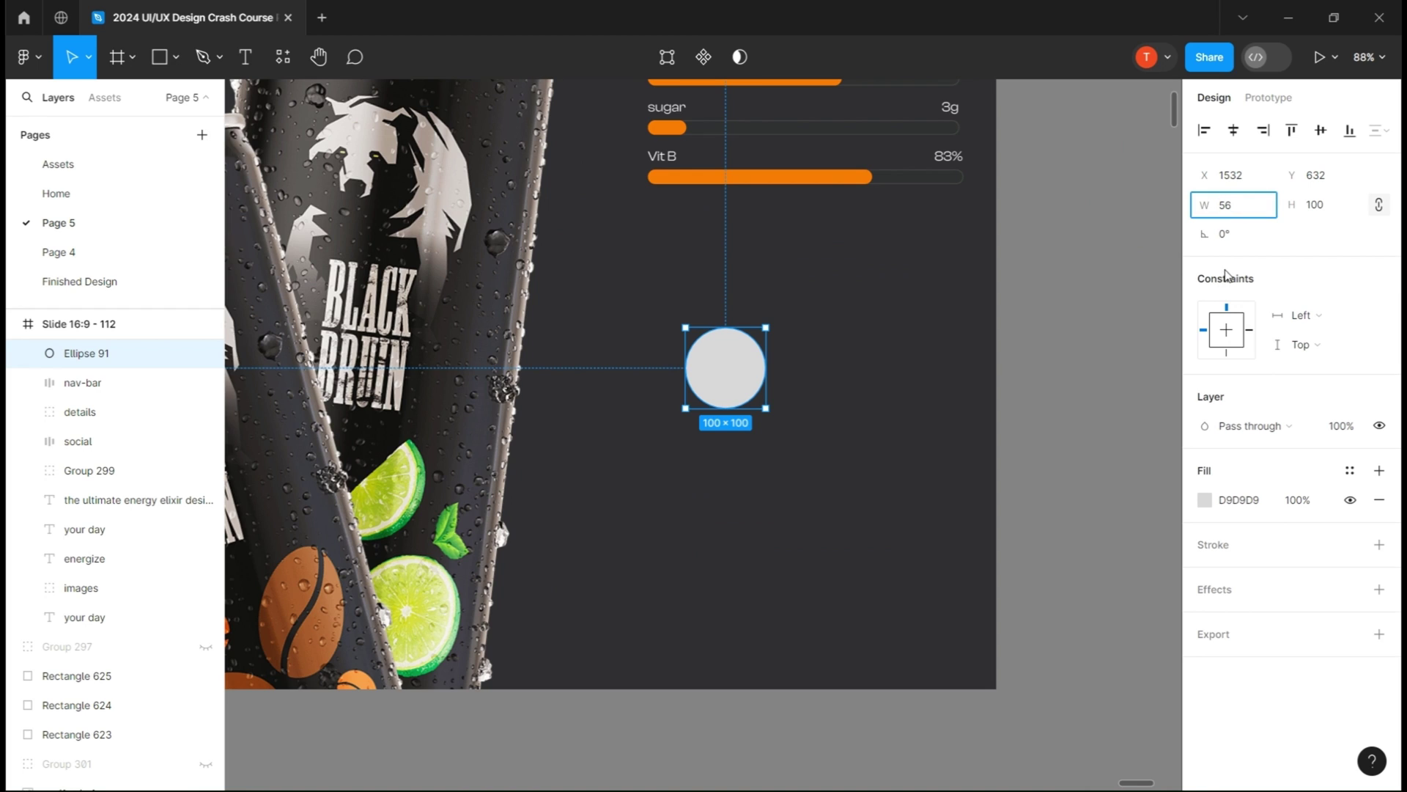
pyautogui.click(1090, 356)
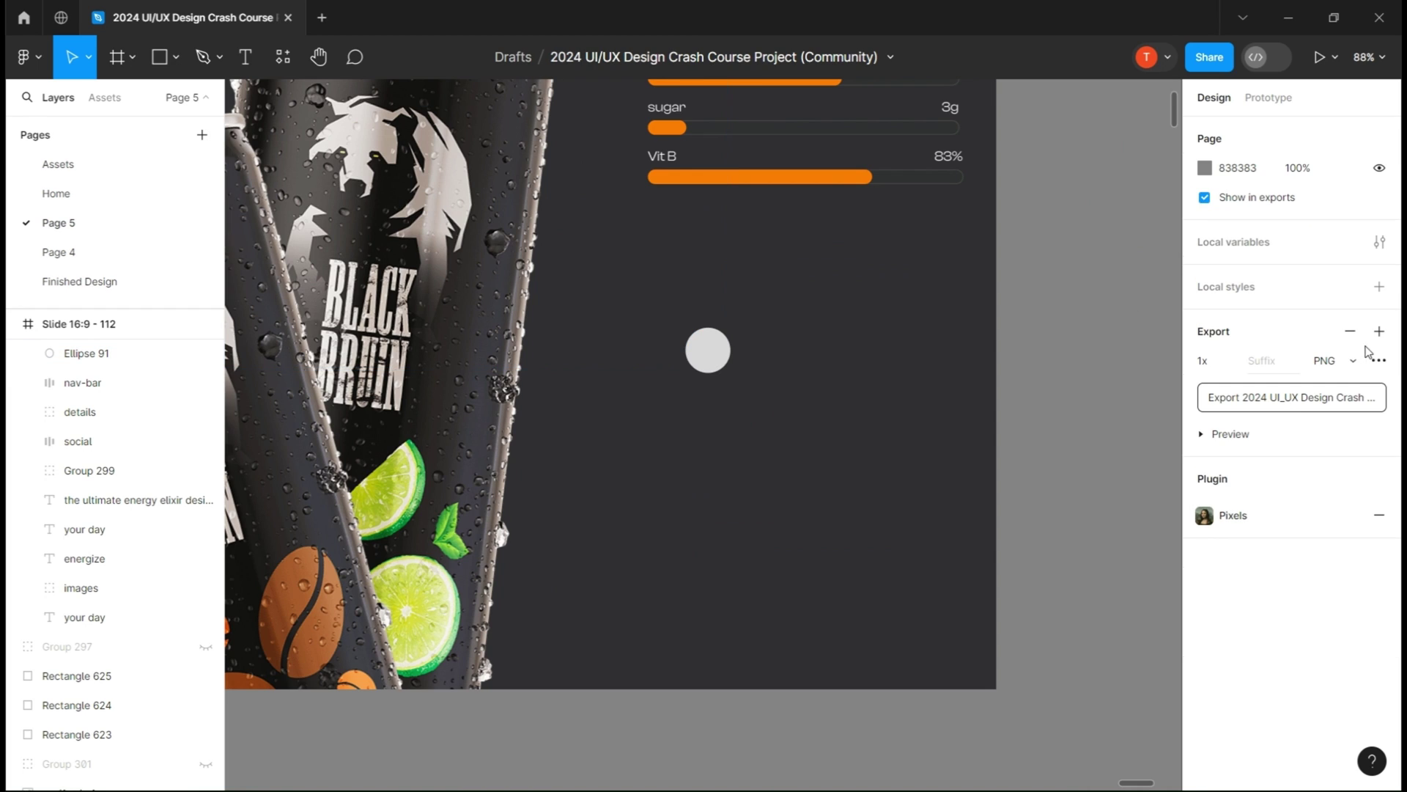
# Remove the circle's fill and give it a thickened orange FF7A00 stroke sampled from the Vit B bar.
pyautogui.click(707, 347)
pyautogui.click(1378, 545)
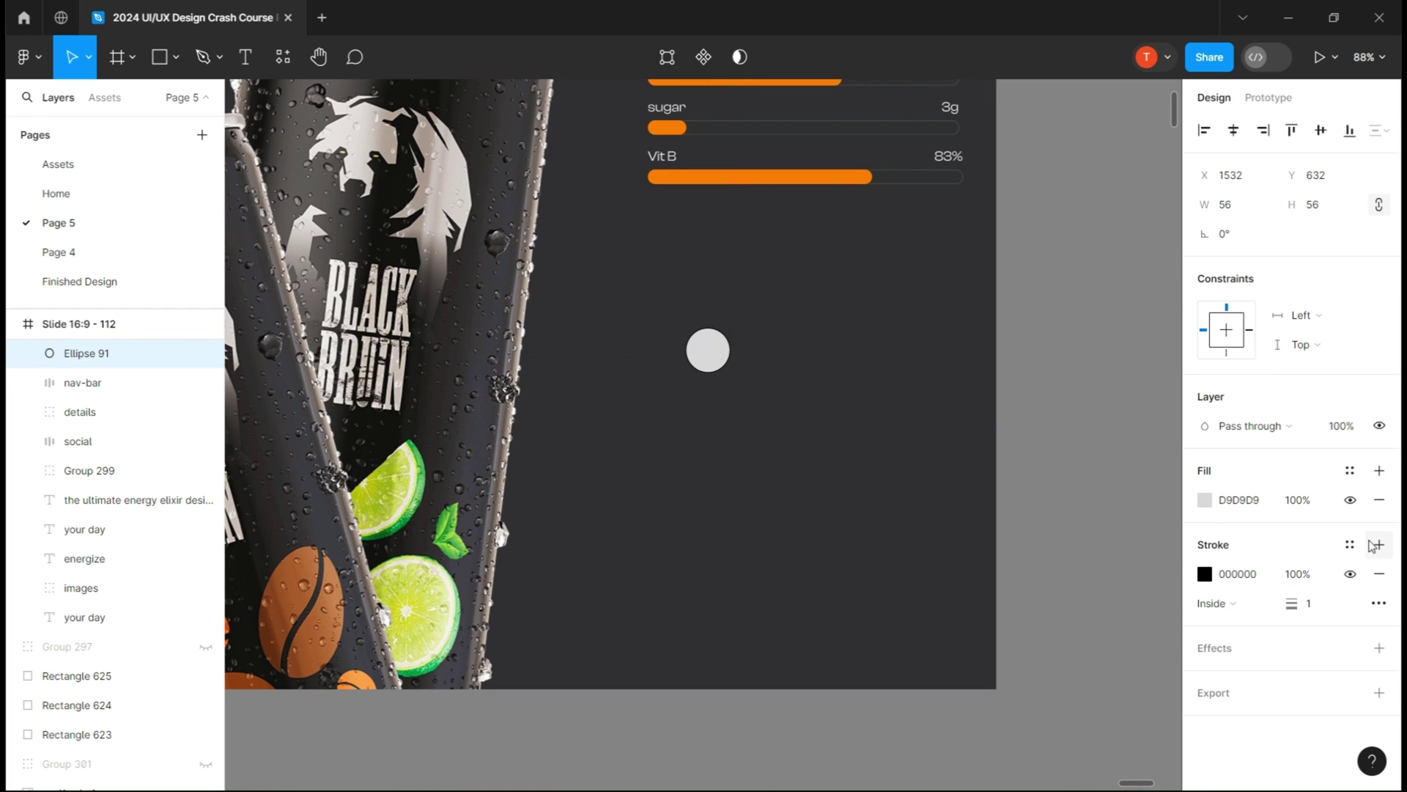
pyautogui.click(1380, 503)
pyautogui.click(1205, 545)
pyautogui.click(991, 570)
pyautogui.click(719, 177)
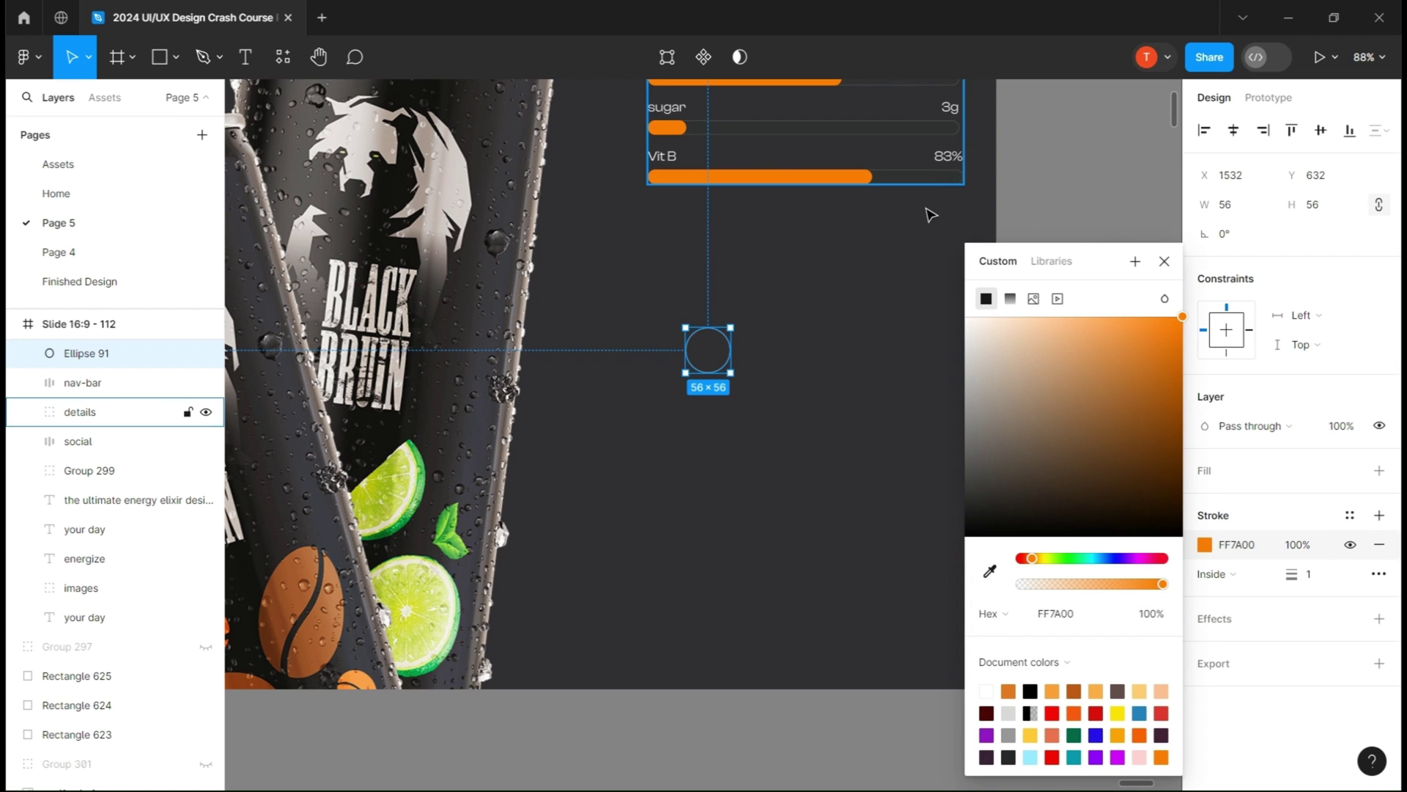
pyautogui.click(1166, 261)
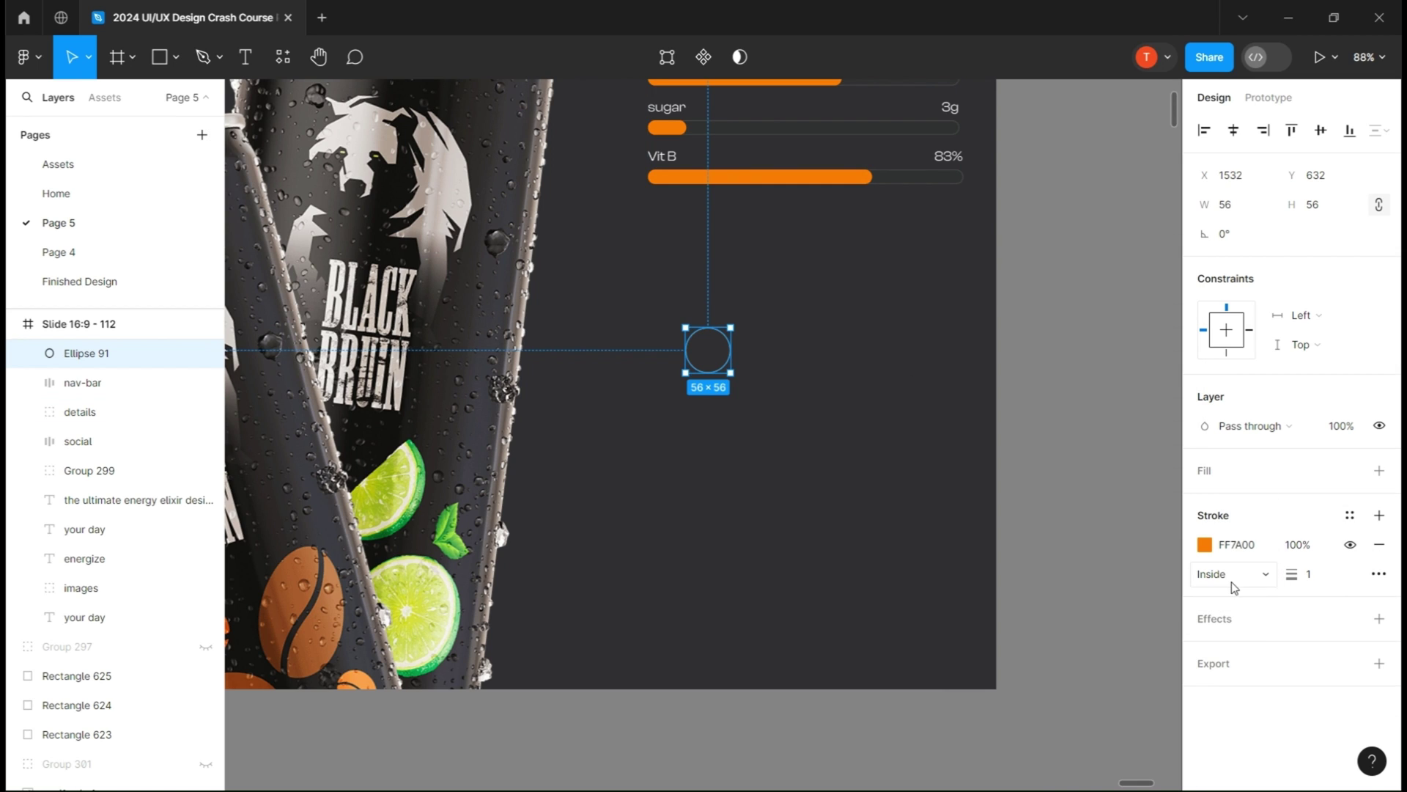
pyautogui.click(1100, 526)
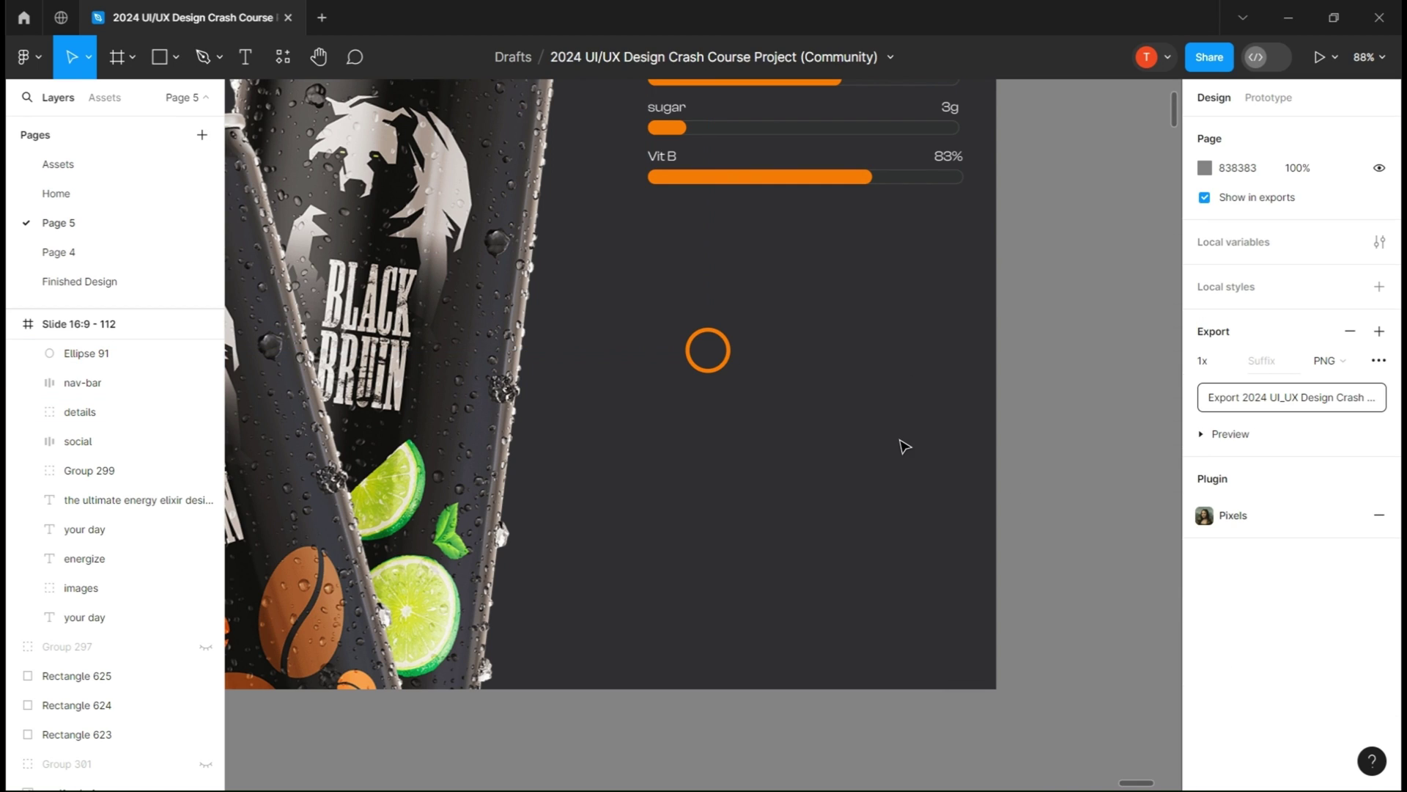
# Add the text "18+" in Bold size 24, centre it inside the orange circle and group the two.
pyautogui.click(729, 367)
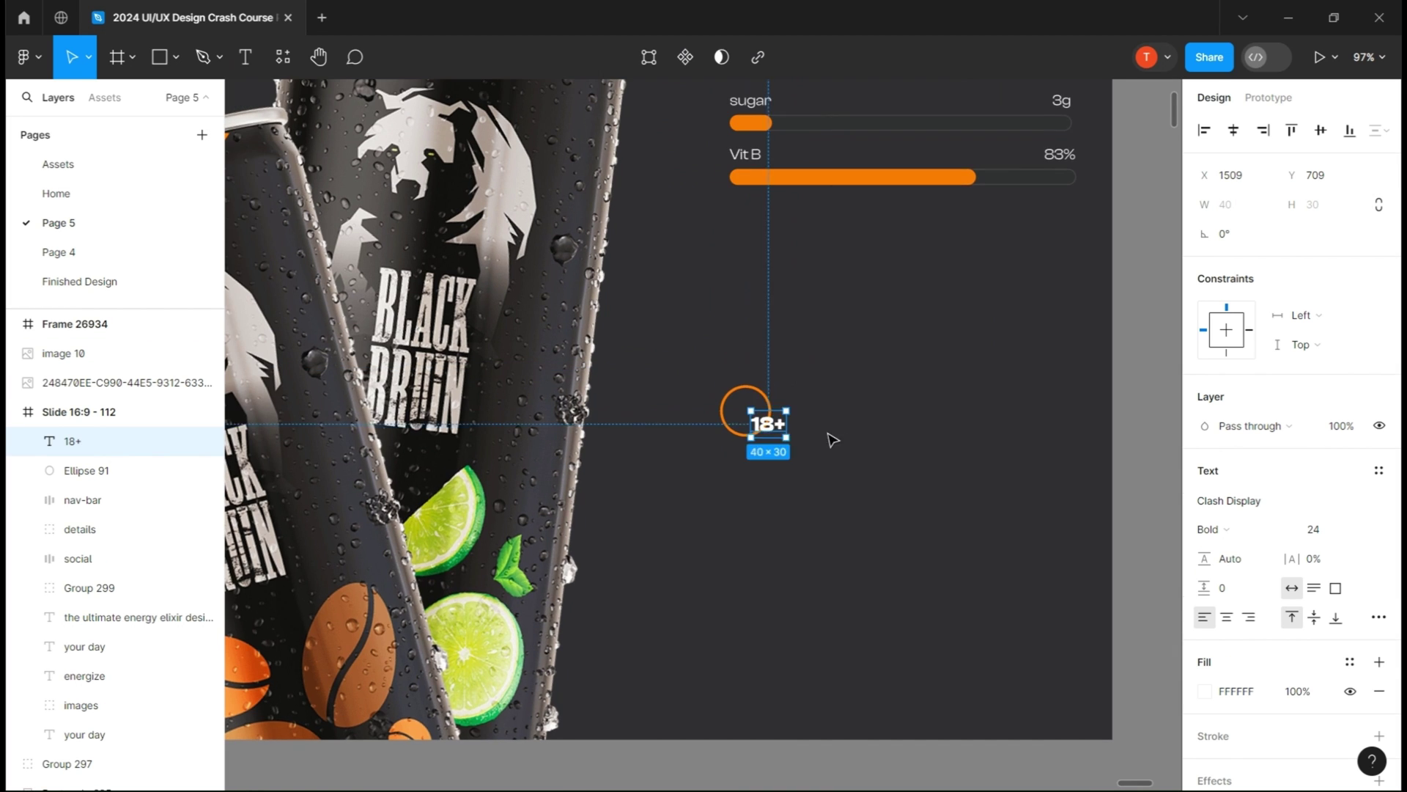
pyautogui.scroll(4, 777, 430)
pyautogui.moveTo(774, 434); pyautogui.dragTo(739, 414)
pyautogui.keyDown('shift'); pyautogui.click(749, 430); pyautogui.keyUp('shift')
pyautogui.hotkey('ctrl', 'g')
# Add the text "AGE RESTRICTED" beside the 18+ badge in Regular weight, size 22.
pyautogui.press('t')
pyautogui.click(789, 411)
pyautogui.write('aGE RESTRICTED')
pyautogui.click(1214, 529)
pyautogui.click(1239, 466)
pyautogui.doubleClick(945, 419)
pyautogui.click(1214, 529)
pyautogui.click(1244, 470)
pyautogui.press('Escape')
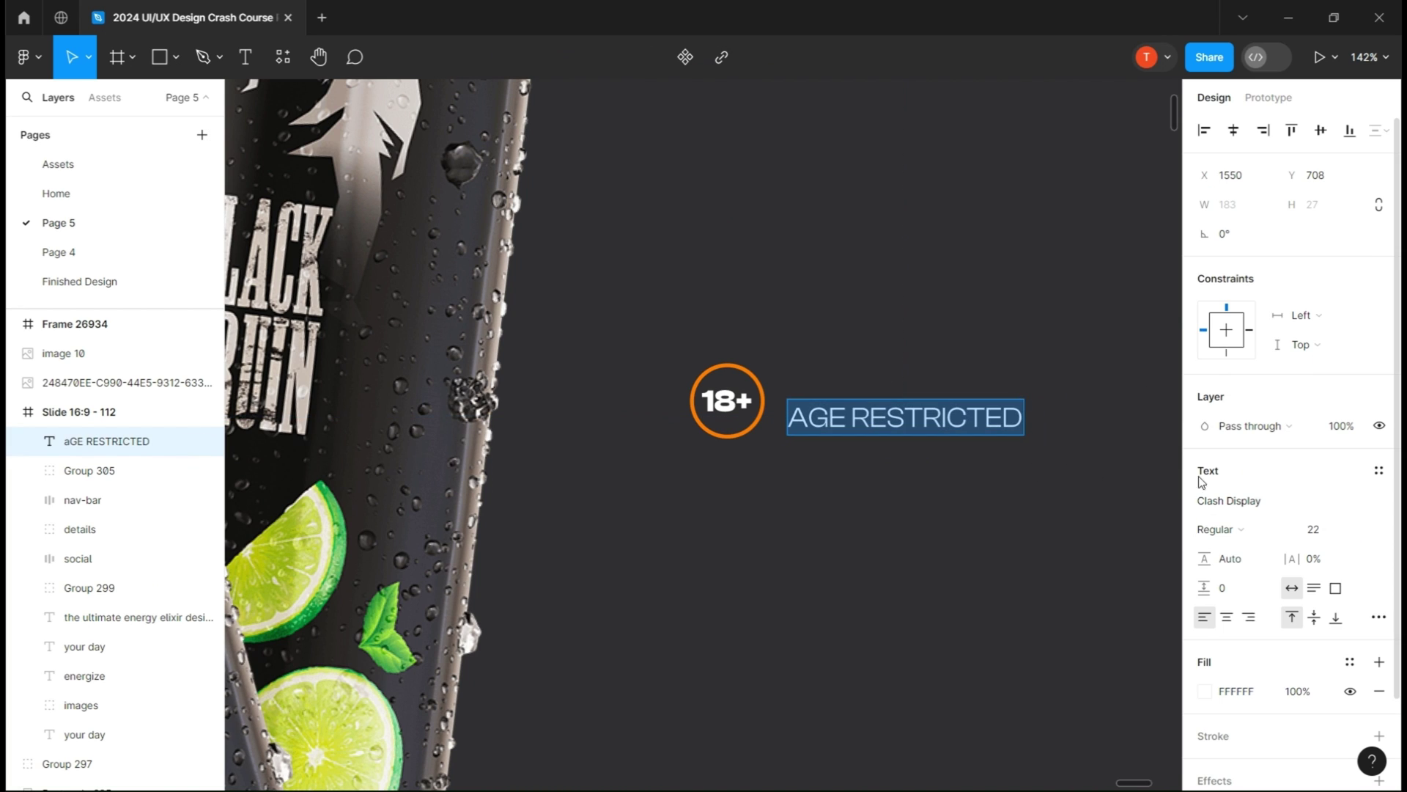
# Reset the label's letter case to as typed and rewrite it as "Age Restricted".
pyautogui.click(1379, 616)
pyautogui.click(1117, 591)
pyautogui.click(1096, 590)
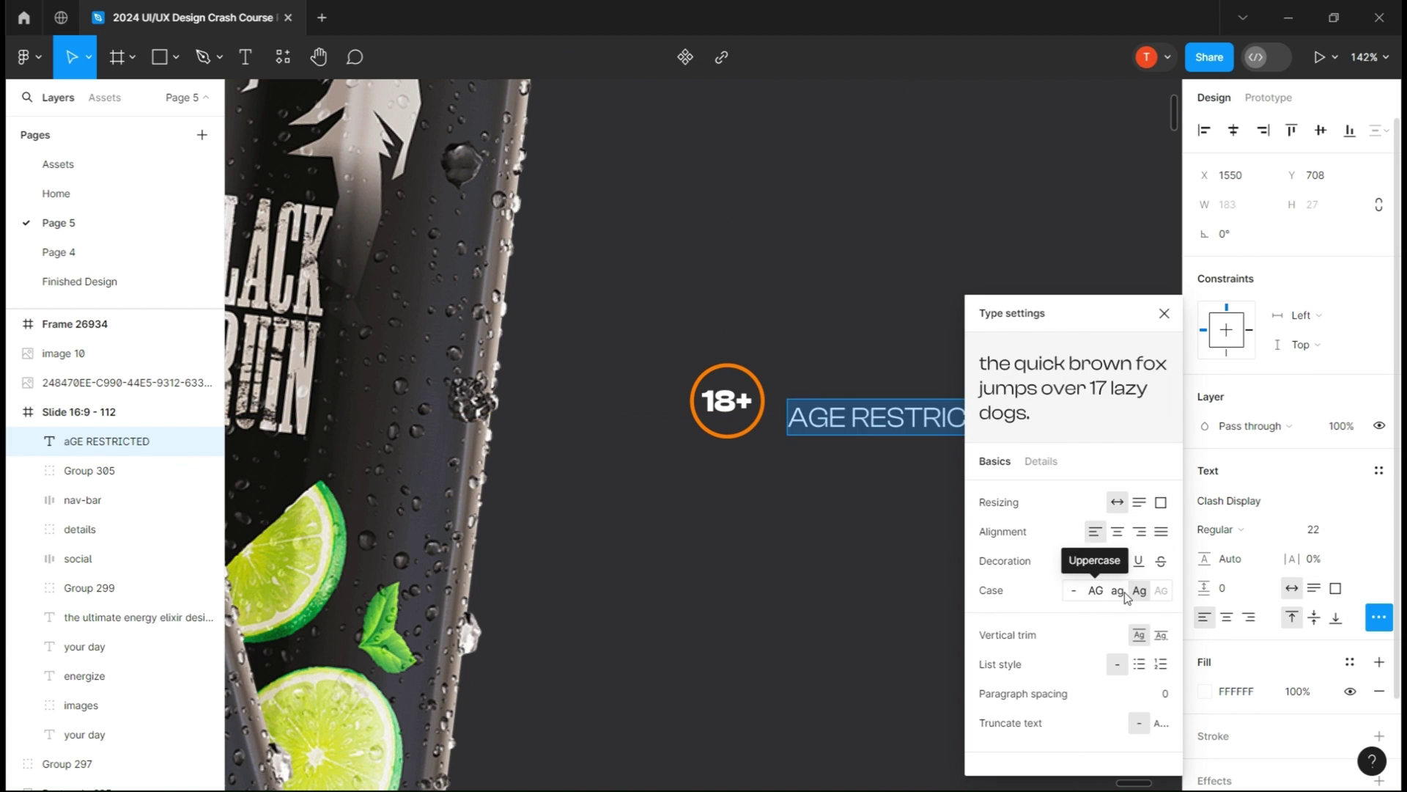
pyautogui.click(1074, 591)
pyautogui.click(945, 417)
# Move the "Age Restricted" label beside the 18+ badge and group the two, centred vertically.
pyautogui.moveTo(1020, 419); pyautogui.dragTo(830, 373)
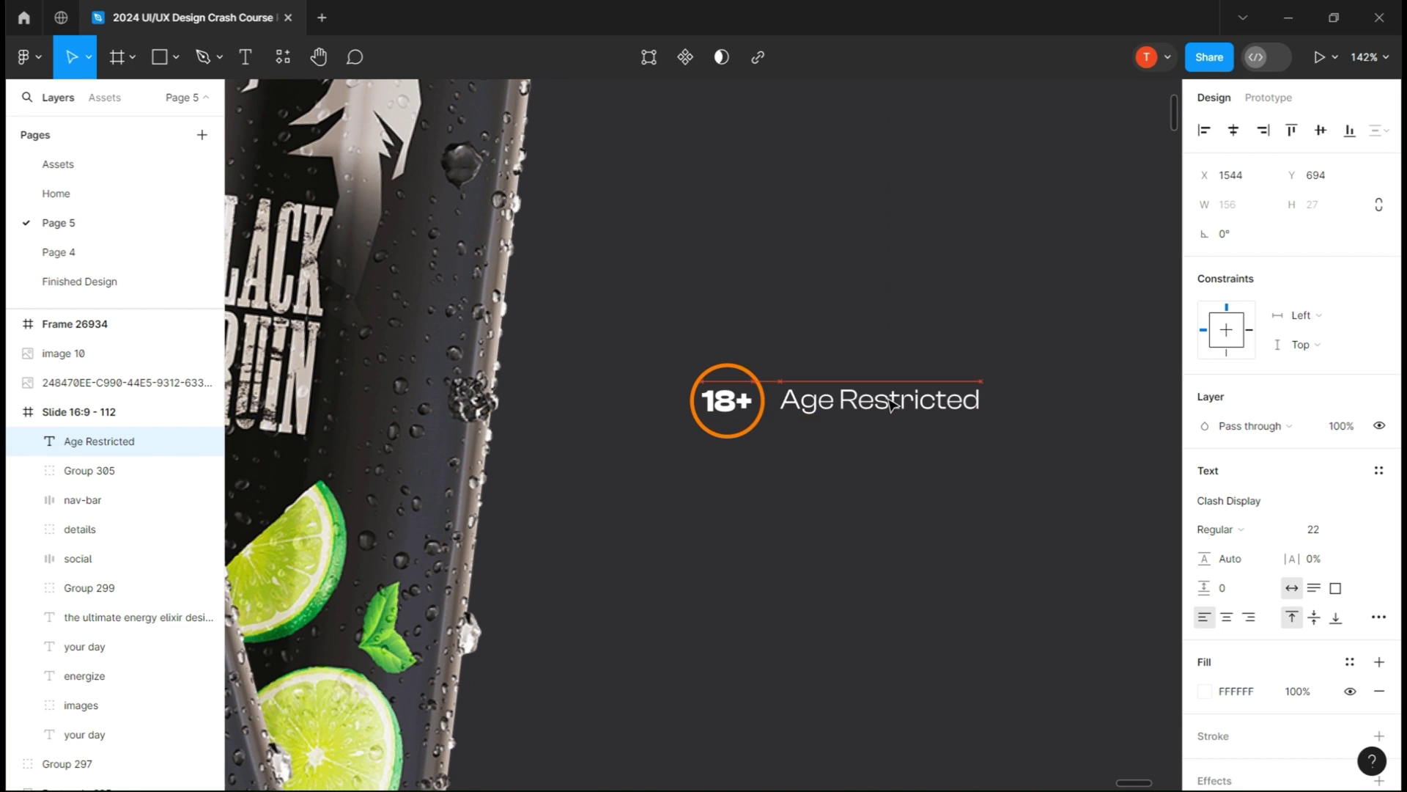
pyautogui.keyDown('shift'); pyautogui.click(725, 400); pyautogui.keyUp('shift')
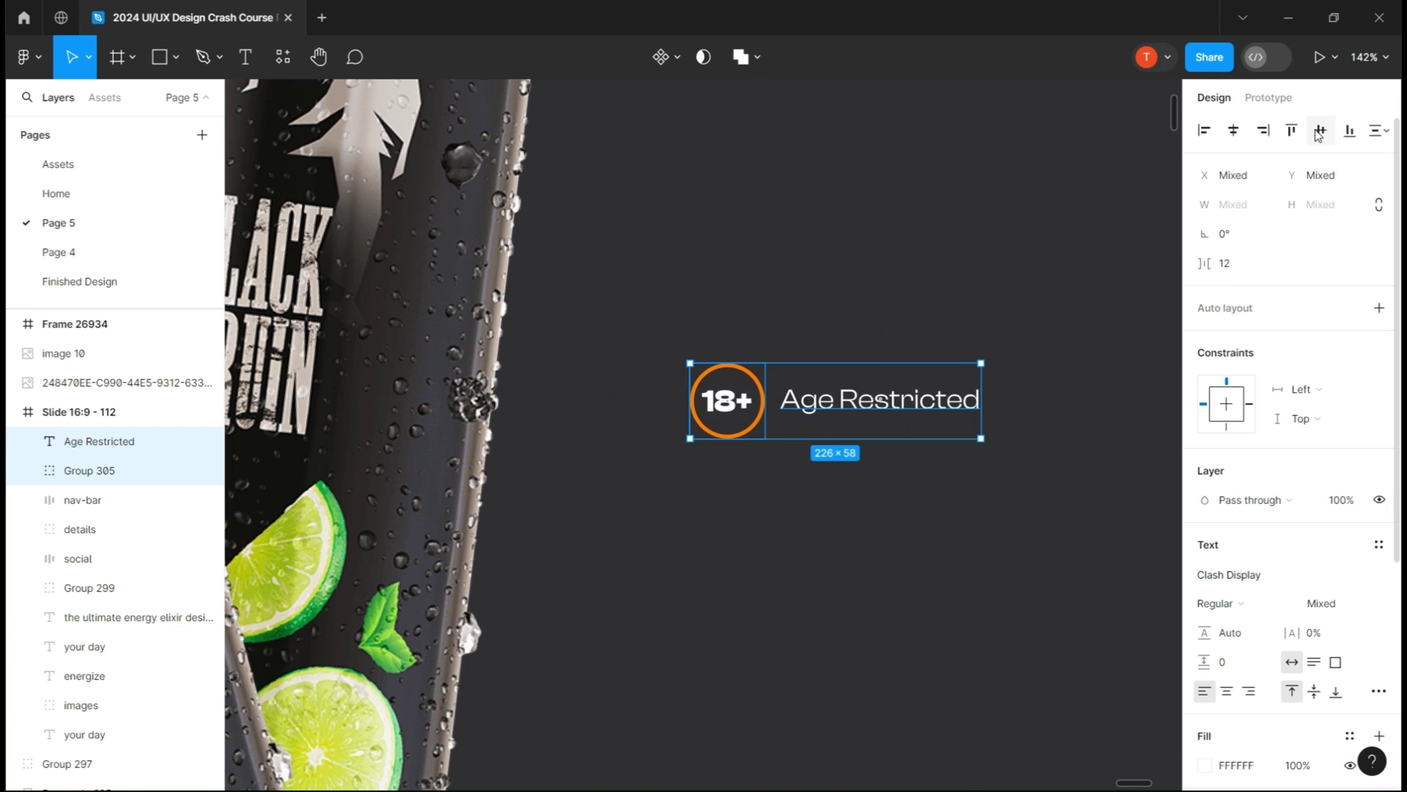
pyautogui.hotkey('ctrl', 'g')
# Duplicate the badge row twice below itself and change the second badge's text to "100%" at size 16.
pyautogui.moveTo(850, 410); pyautogui.dragTo(851, 499)
pyautogui.hotkey('ctrl', 'd')
pyautogui.keyDown('ctrl'); pyautogui.click(733, 490); pyautogui.keyUp('ctrl')
pyautogui.click(1356, 528)
pyautogui.click(1343, 579)
pyautogui.write('16')
pyautogui.press('Return')
# Centre the "100%" text inside its orange circle and rewrite that row's label as "Natural".
pyautogui.keyDown('shift'); pyautogui.click(130, 587); pyautogui.keyUp('shift')
pyautogui.hotkey('alt', 'h')
pyautogui.hotkey('alt', 'v')
pyautogui.doubleClick(919, 485)
pyautogui.write('Natural')
# Change the third badge's text to "'04" and its label to "since 2004".
pyautogui.doubleClick(739, 569)
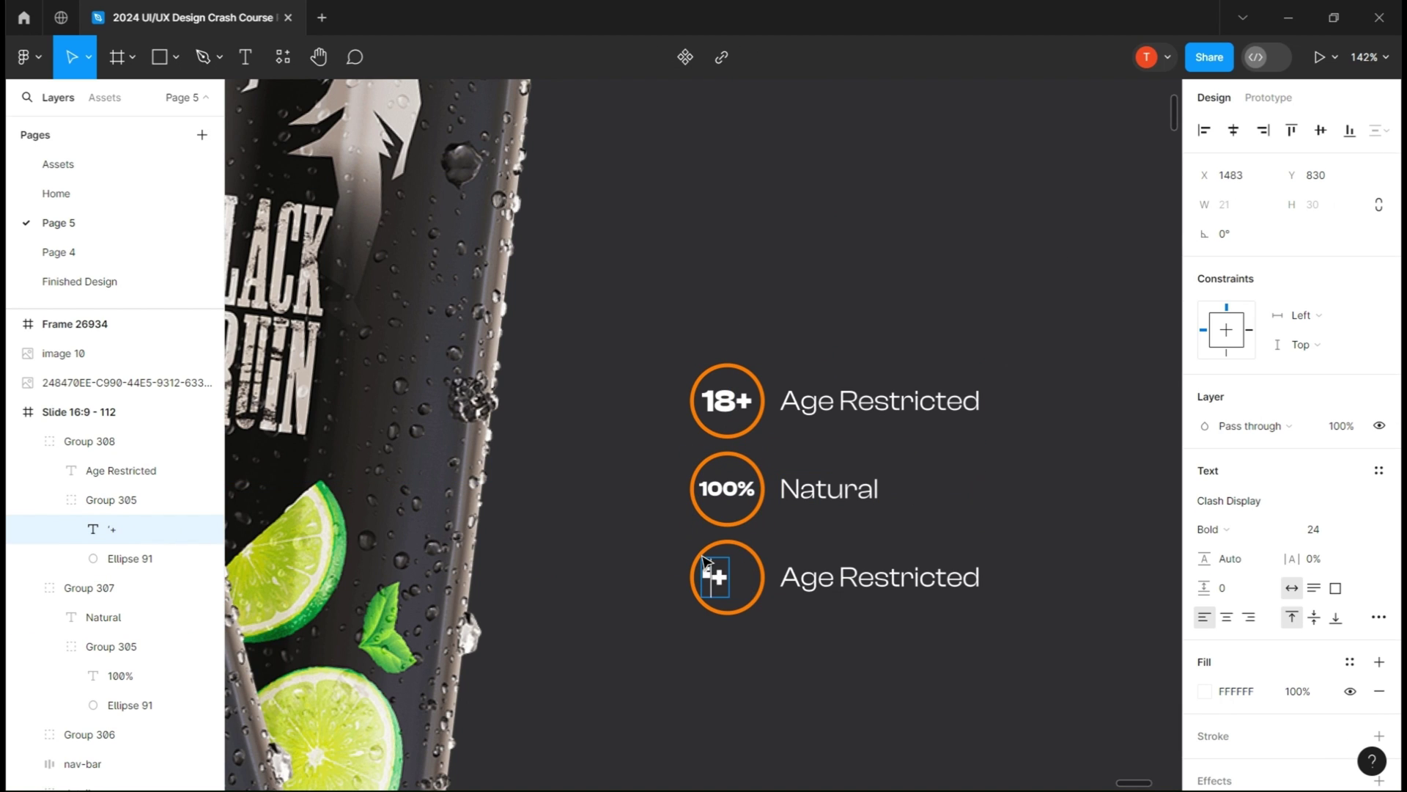
pyautogui.doubleClick(880, 577)
pyautogui.write('since 2004')
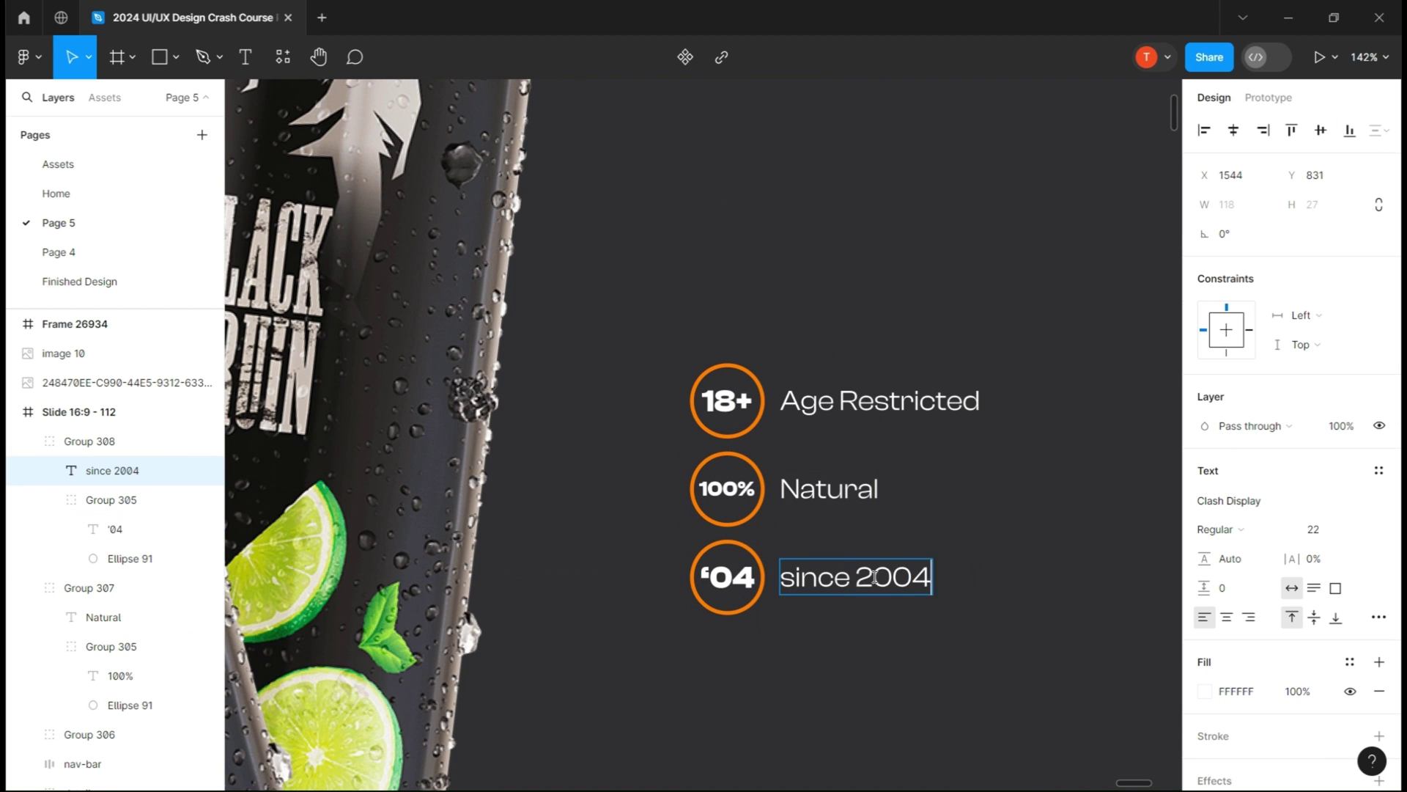
pyautogui.press('Escape')
# Select the three badge rows and group them together.
pyautogui.scroll(-5, 1066, 246)
pyautogui.moveTo(1068, 498); pyautogui.dragTo(835, 316)
pyautogui.hotkey('ctrl', 'g')
pyautogui.click(802, 667)
pyautogui.scroll(-8, 801, 667)
pyautogui.moveTo(752, 755); pyautogui.dragTo(768, 638)
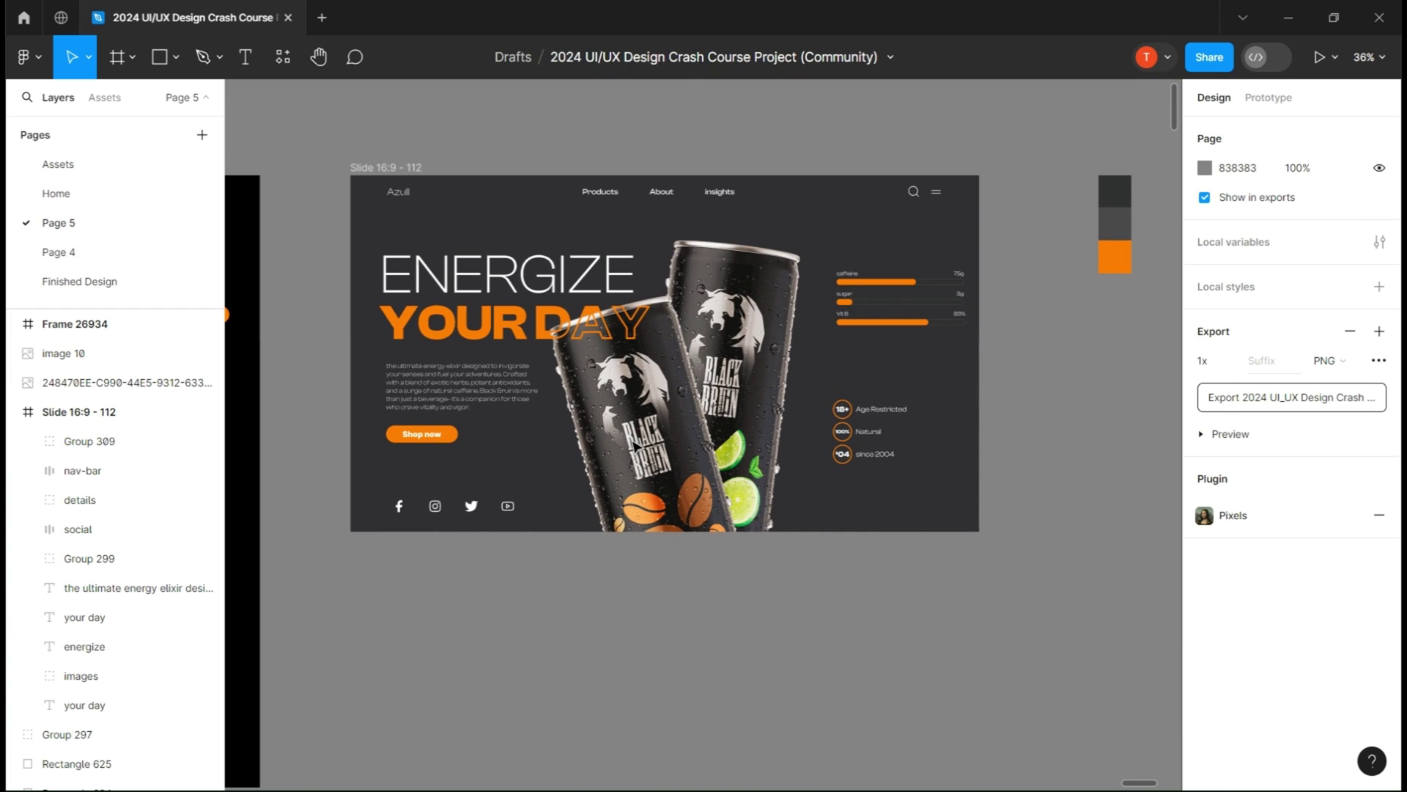
# Add the text "2004" in Bold below the slide and fill it with the dark colour sampled from the palette swatches.
pyautogui.press('t')
pyautogui.click(960, 675)
pyautogui.hotkey('ctrl', 'b')
pyautogui.click(1204, 572)
pyautogui.click(993, 569)
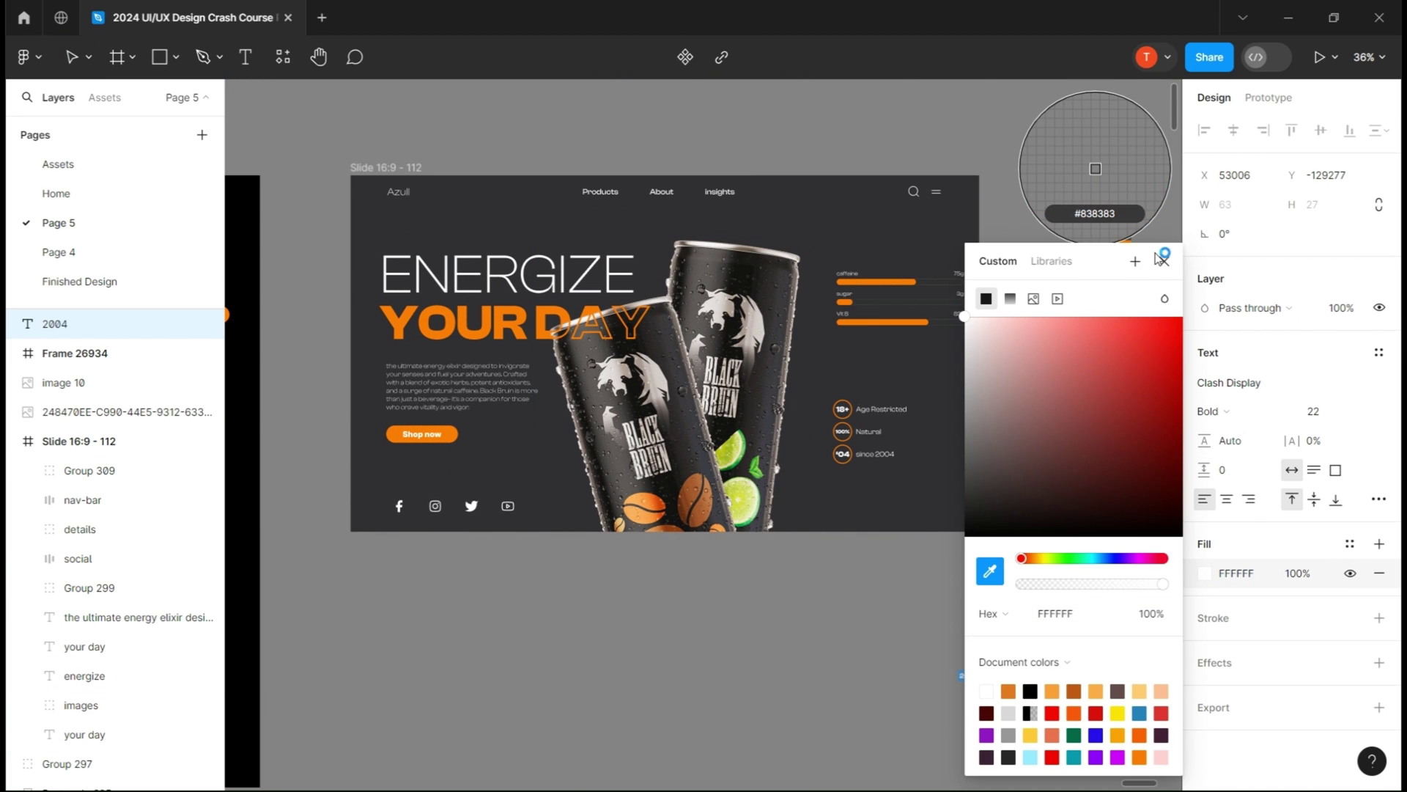
pyautogui.click(1111, 187)
# Scale the 2004 text up to a font size of about 494.59 and move it onto the slide.
pyautogui.click(907, 633)
pyautogui.press('k')
pyautogui.moveTo(908, 629); pyautogui.dragTo(1351, 438)
pyautogui.press('v')
pyautogui.moveTo(953, 542); pyautogui.dragTo(520, 467)
# Set the 2004 text's fill to 29282B.
pyautogui.click(1204, 691)
pyautogui.click(974, 574)
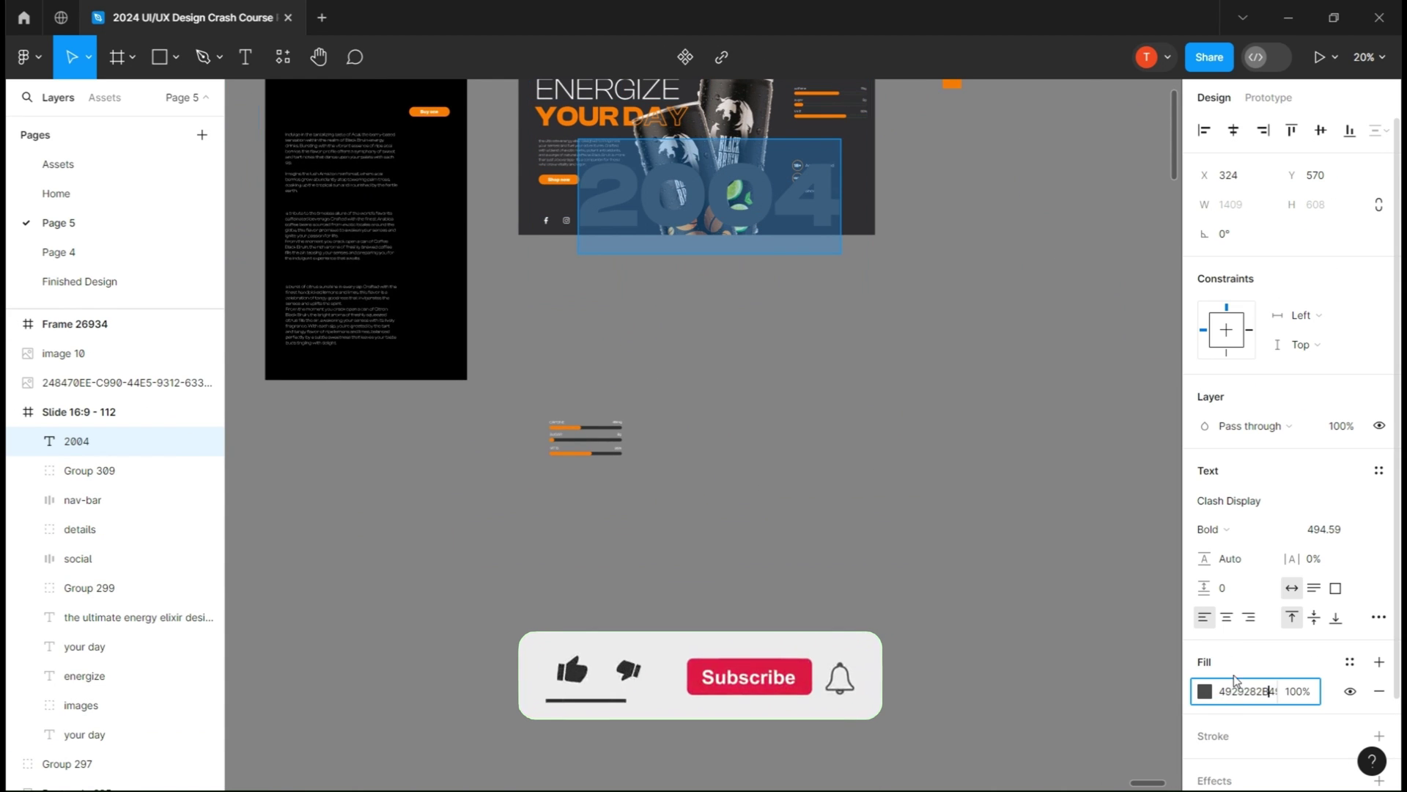
pyautogui.write('29282B')
pyautogui.press('Return')
# Send the 2004 text behind the slide's content, scale it up further and spread it across the slide's lower half.
pyautogui.scroll(2, 711, 189)
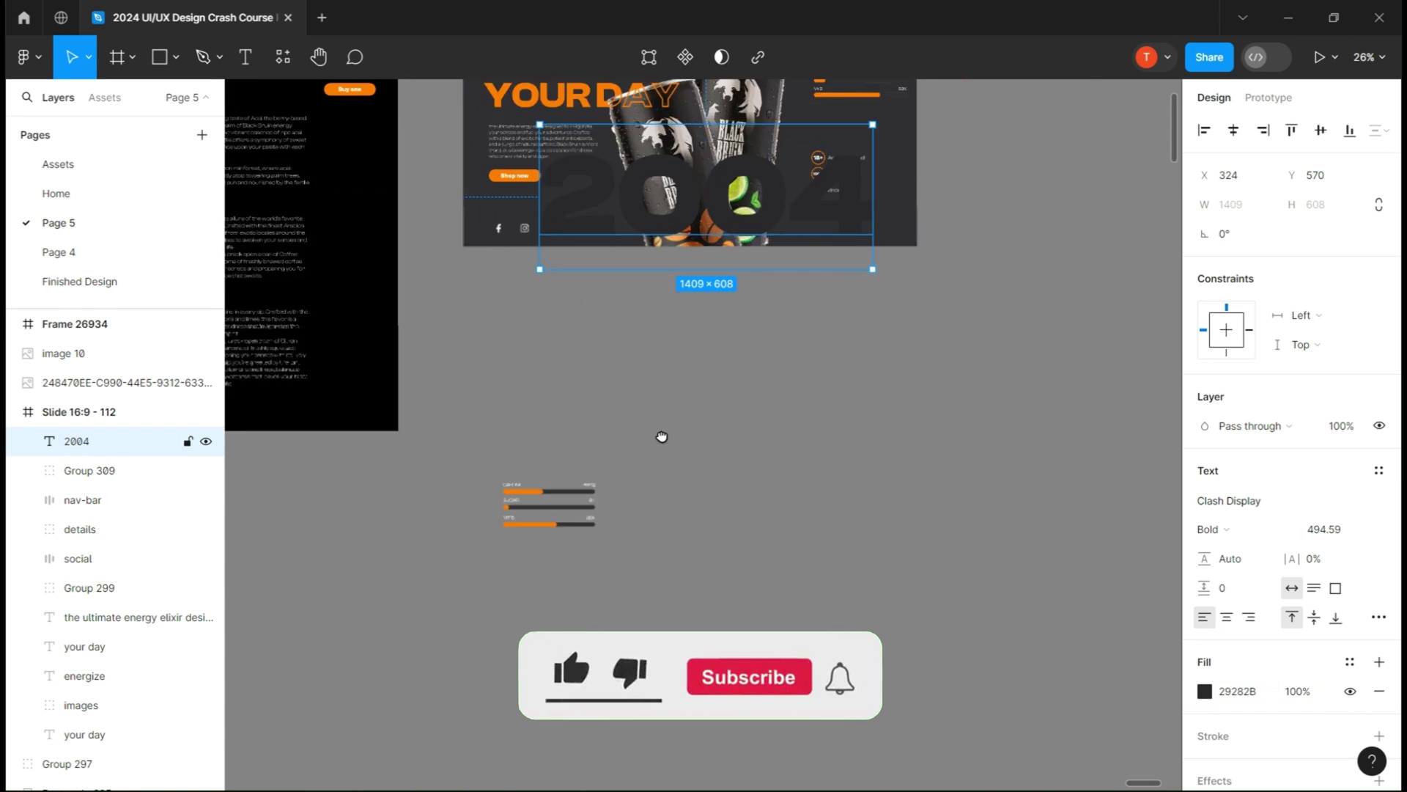
pyautogui.moveTo(685, 352); pyautogui.dragTo(668, 508)
pyautogui.press('[')
pyautogui.press('k')
pyautogui.moveTo(857, 283); pyautogui.dragTo(968, 235)
pyautogui.moveTo(800, 295); pyautogui.dragTo(722, 326)
# Left-align the badge group with the nutrient progress bars above it.
pyautogui.click(946, 324)
pyautogui.click(830, 325)
pyautogui.keyDown('shift'); pyautogui.click(865, 254); pyautogui.keyUp('shift')
pyautogui.hotkey('alt', 'a')
pyautogui.click(955, 320)
pyautogui.click(843, 315)
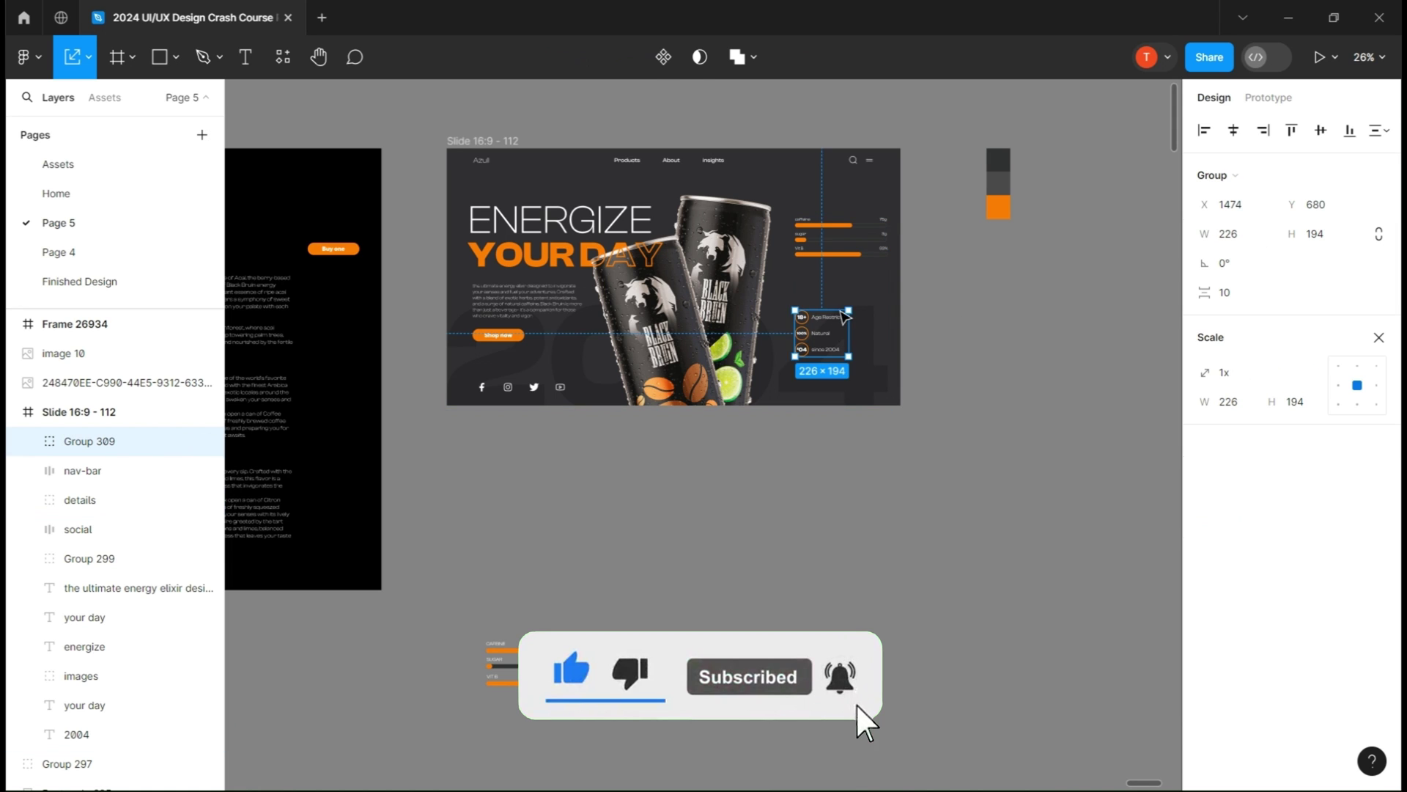
pyautogui.click(660, 472)
# Bring the acai can image onto the slide so its top peeks over the lower edge beneath the badges.
pyautogui.scroll(-3, 586, 455)
pyautogui.moveTo(1047, 358); pyautogui.dragTo(731, 259)
pyautogui.scroll(5, 730, 259)
pyautogui.scroll(4, 733, 261)
pyautogui.moveTo(806, 330); pyautogui.dragTo(896, 647)
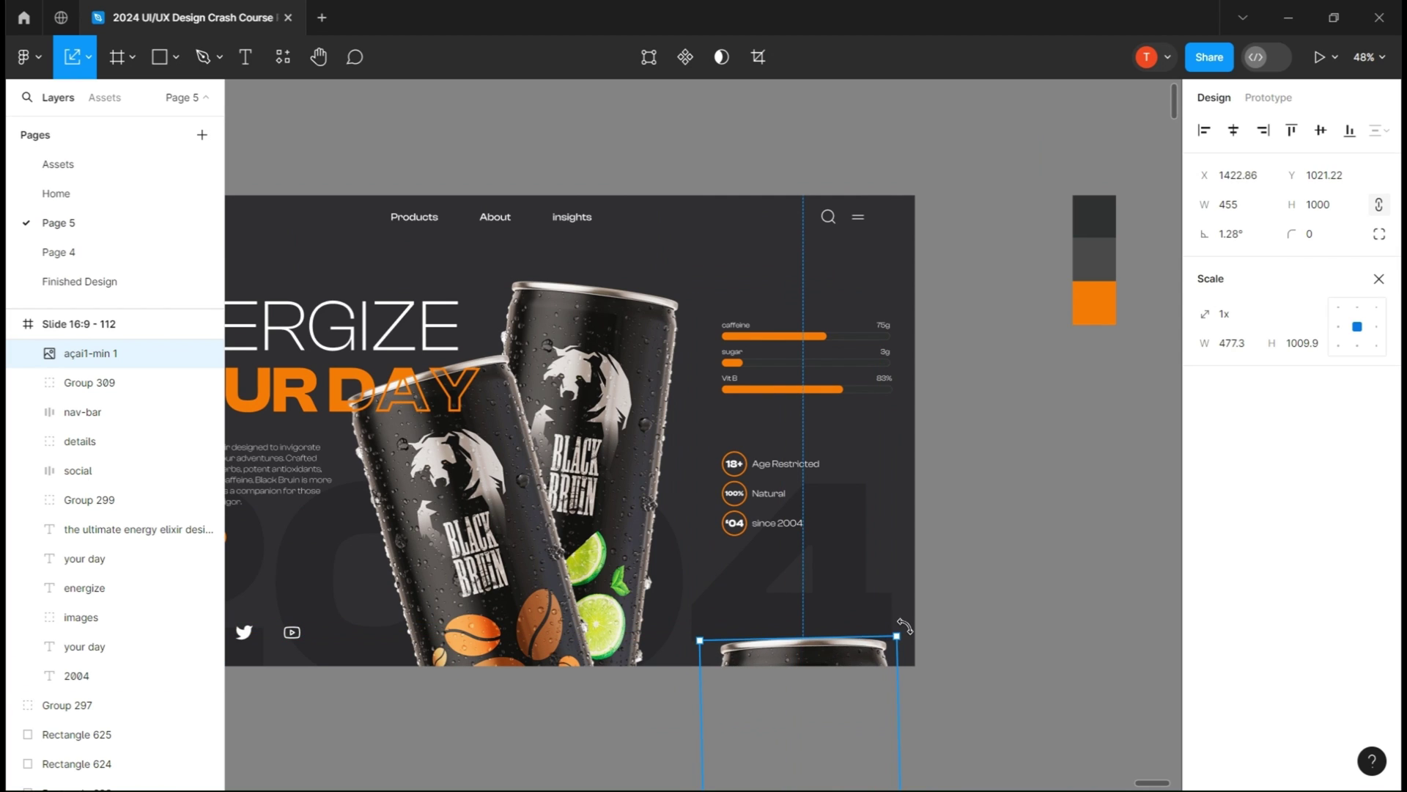
pyautogui.click(981, 559)
# Move the three palette swatches from the slide's right side to just outside its left edge.
pyautogui.scroll(-3, 983, 559)
pyautogui.scroll(-1, 983, 559)
pyautogui.moveTo(983, 559); pyautogui.dragTo(999, 667)
pyautogui.moveTo(1088, 422); pyautogui.dragTo(1099, 192)
pyautogui.moveTo(473, 134); pyautogui.dragTo(256, 139)
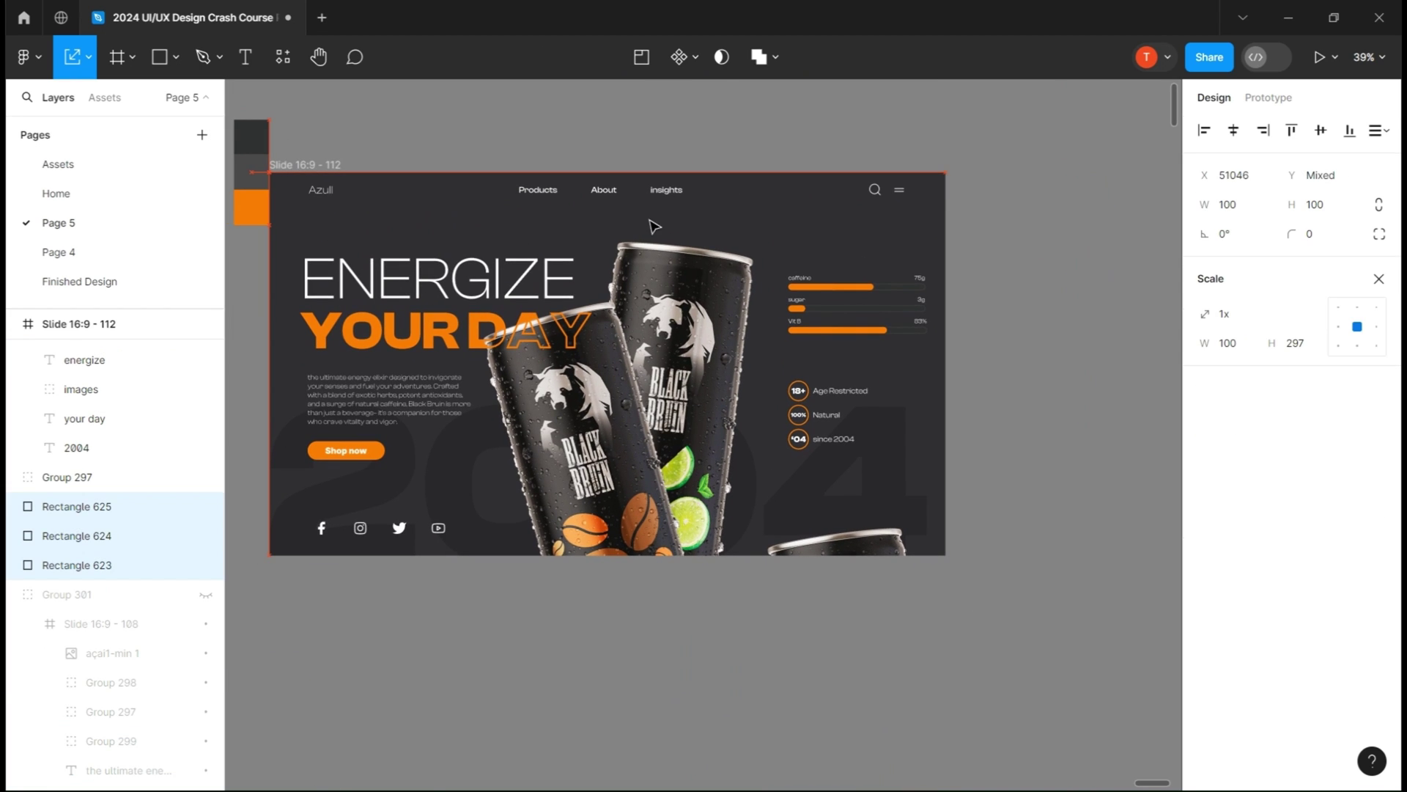
pyautogui.click(1005, 368)
# Create a second Slide 16:9 frame and position it beside the first slide.
pyautogui.scroll(-2, 1005, 367)
pyautogui.hscroll(3, 953, 410)
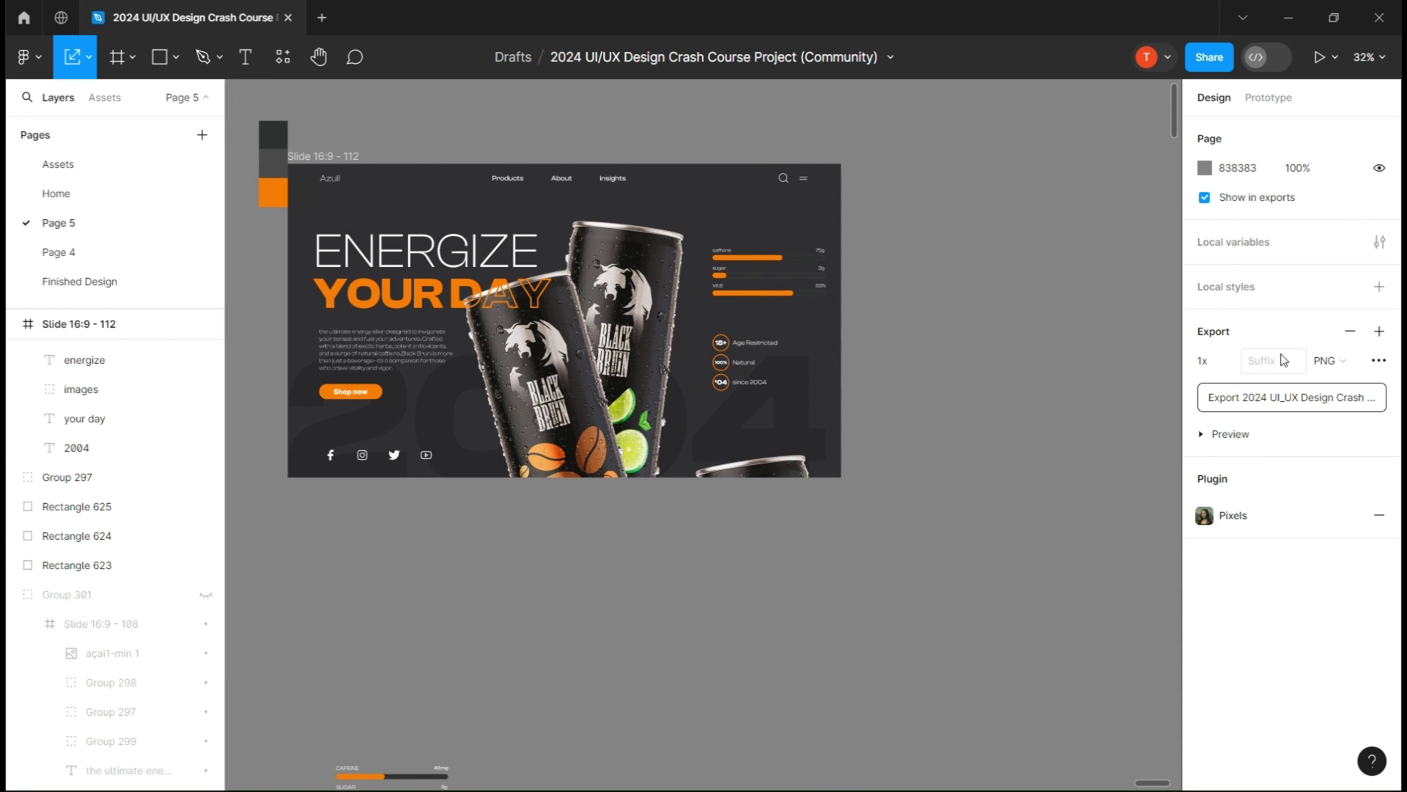
pyautogui.press('f')
pyautogui.click(1239, 280)
pyautogui.moveTo(745, 311); pyautogui.dragTo(745, 255)
pyautogui.hotkey('ctrl', 'z')
pyautogui.moveTo(795, 434); pyautogui.dragTo(801, 342)
# Fill the new slide with the background colour 302F33 sampled from the first slide.
pyautogui.press('i')
pyautogui.click(700, 293)
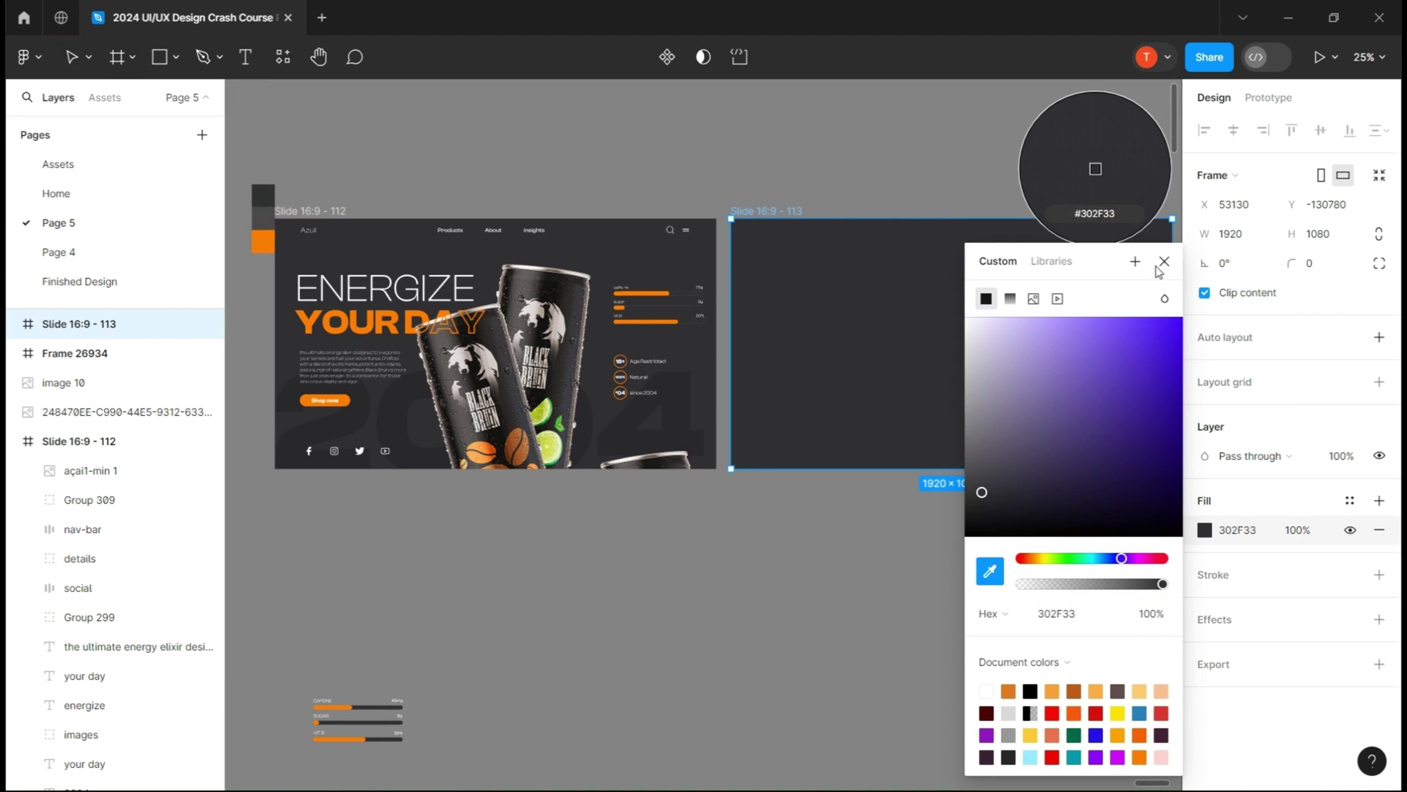
pyautogui.click(1164, 262)
# Draw a large circle on the right of the second slide and fill it with the dark colour sampled from the 2004 text.
pyautogui.press('o')
pyautogui.moveTo(1014, 344); pyautogui.dragTo(1121, 454)
pyautogui.moveTo(1072, 390)
pyautogui.mouseDown()
pyautogui.moveTo(1121, 407)
pyautogui.moveTo(1150, 390)
pyautogui.mouseUp()
pyautogui.click(1204, 500)
pyautogui.press('i')
pyautogui.click(681, 420)
pyautogui.click(836, 481)
pyautogui.scroll(-1, 835, 481)
pyautogui.hscroll(2, 835, 481)
pyautogui.hscroll(-1, 835, 481)
pyautogui.press('l')
pyautogui.moveTo(669, 167); pyautogui.dragTo(806, 181)
pyautogui.press('Delete')
# Draw a white horizontal line near the second slide's upper-left area, about as wide as two-fifths of the slide.
pyautogui.press('l')
pyautogui.moveTo(672, 170); pyautogui.dragTo(861, 183)
pyautogui.click(992, 559)
# Add the heading "Black ruin", enlarge its font size and place it directly under the line.
pyautogui.press('t')
pyautogui.click(684, 182)
pyautogui.write('Black ruin')
pyautogui.hotkey('ctrl', 'a')
pyautogui.click(1366, 528)
pyautogui.click(1334, 742)
pyautogui.moveTo(740, 202); pyautogui.dragTo(729, 190)
pyautogui.click(826, 322)
# Group the three flavour description paragraphs in the black frame and move the group out onto the canvas.
pyautogui.moveTo(829, 276); pyautogui.dragTo(1104, 279)
pyautogui.scroll(-1, 1104, 278)
pyautogui.moveTo(335, 242); pyautogui.dragTo(977, 569)
pyautogui.hotkey('ctrl', 'g')
pyautogui.moveTo(1042, 471); pyautogui.dragTo(960, 471)
# Draw a rectangle of about 778 × 281 below the Black ruin heading and move the paragraph group over it.
pyautogui.hscroll(3, 961, 471)
pyautogui.scroll(1, 717, 244)
pyautogui.press('r')
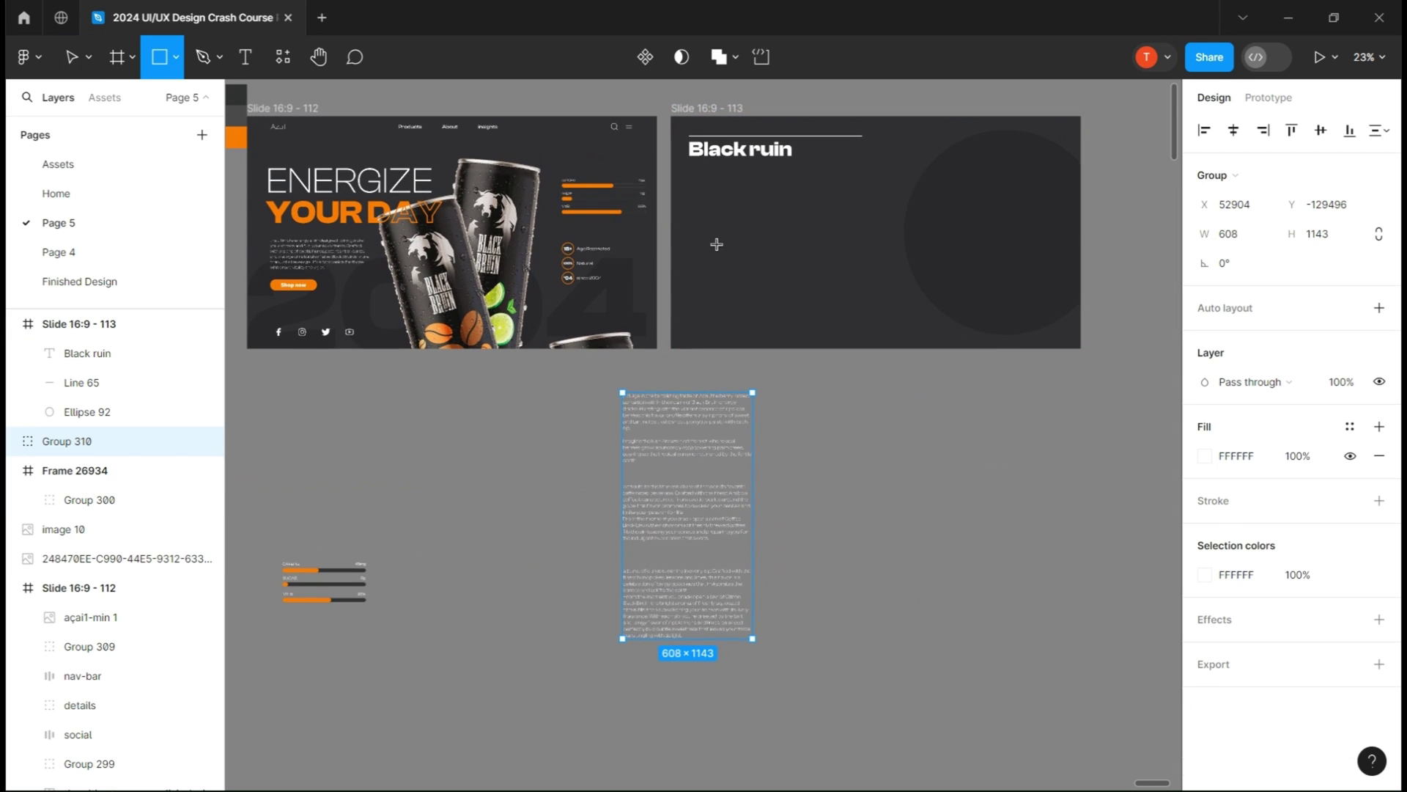
pyautogui.moveTo(689, 223); pyautogui.dragTo(828, 279)
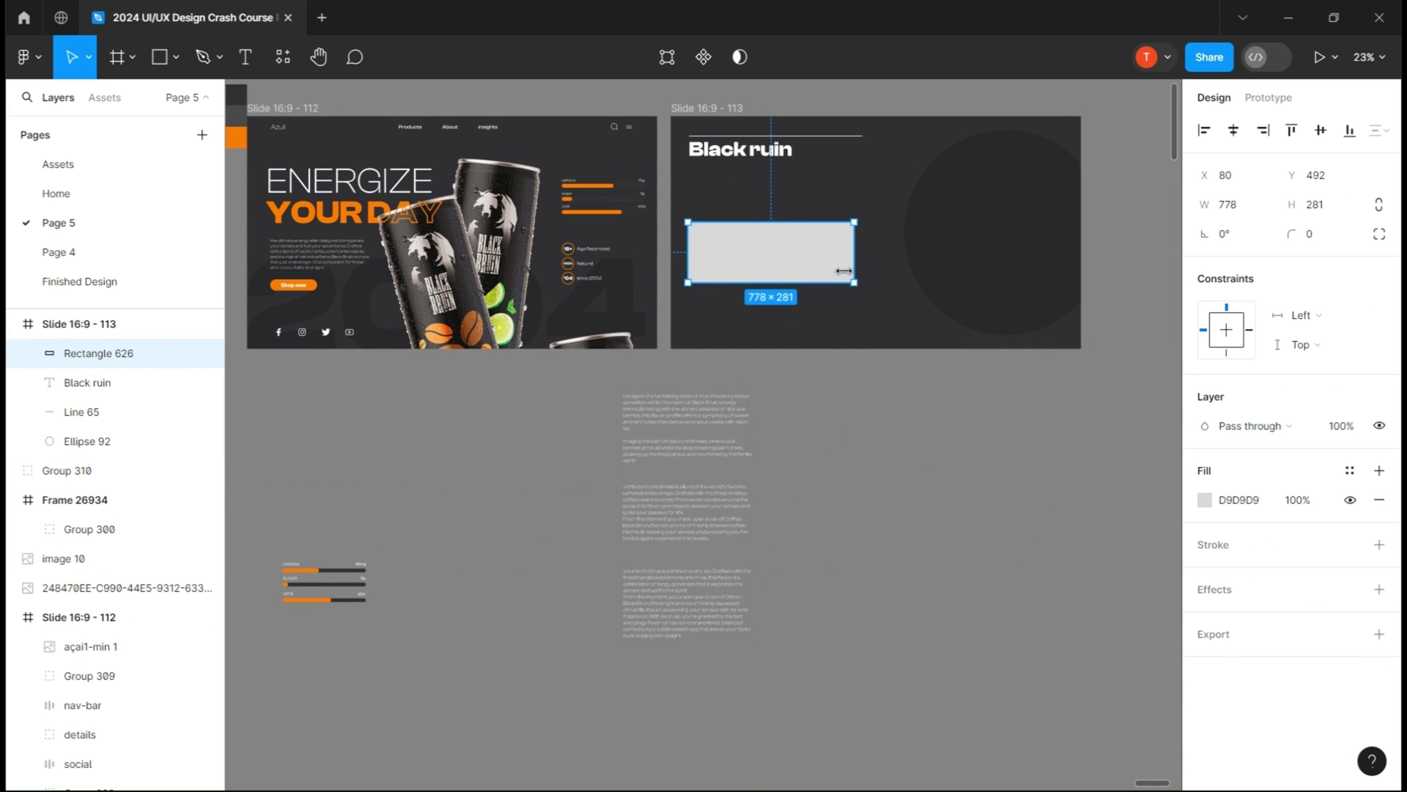
pyautogui.moveTo(705, 405); pyautogui.dragTo(779, 273)
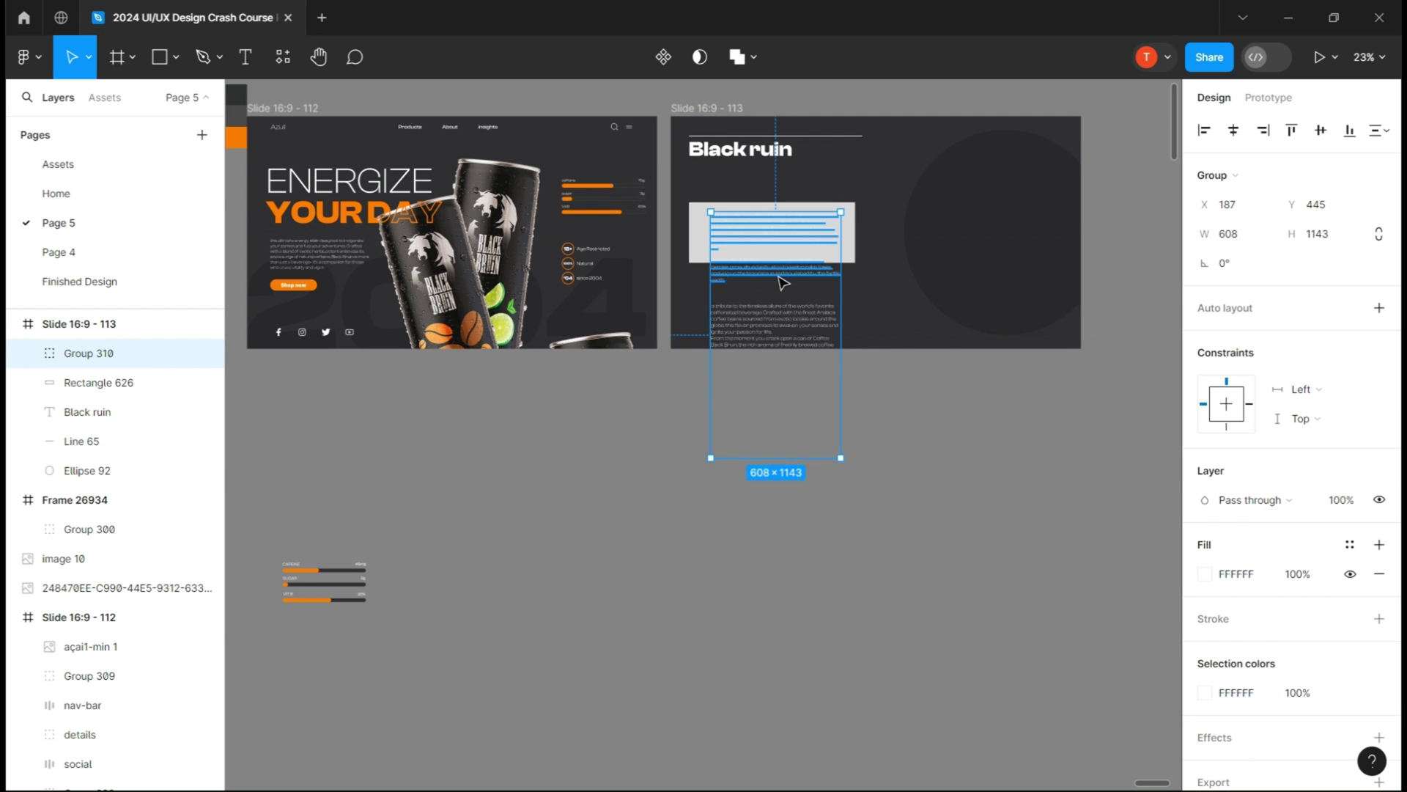
# Position the paragraph group inside the rectangle and remove the blank line between the two Acai paragraphs.
pyautogui.scroll(3, 796, 287)
pyautogui.scroll(3, 801, 290)
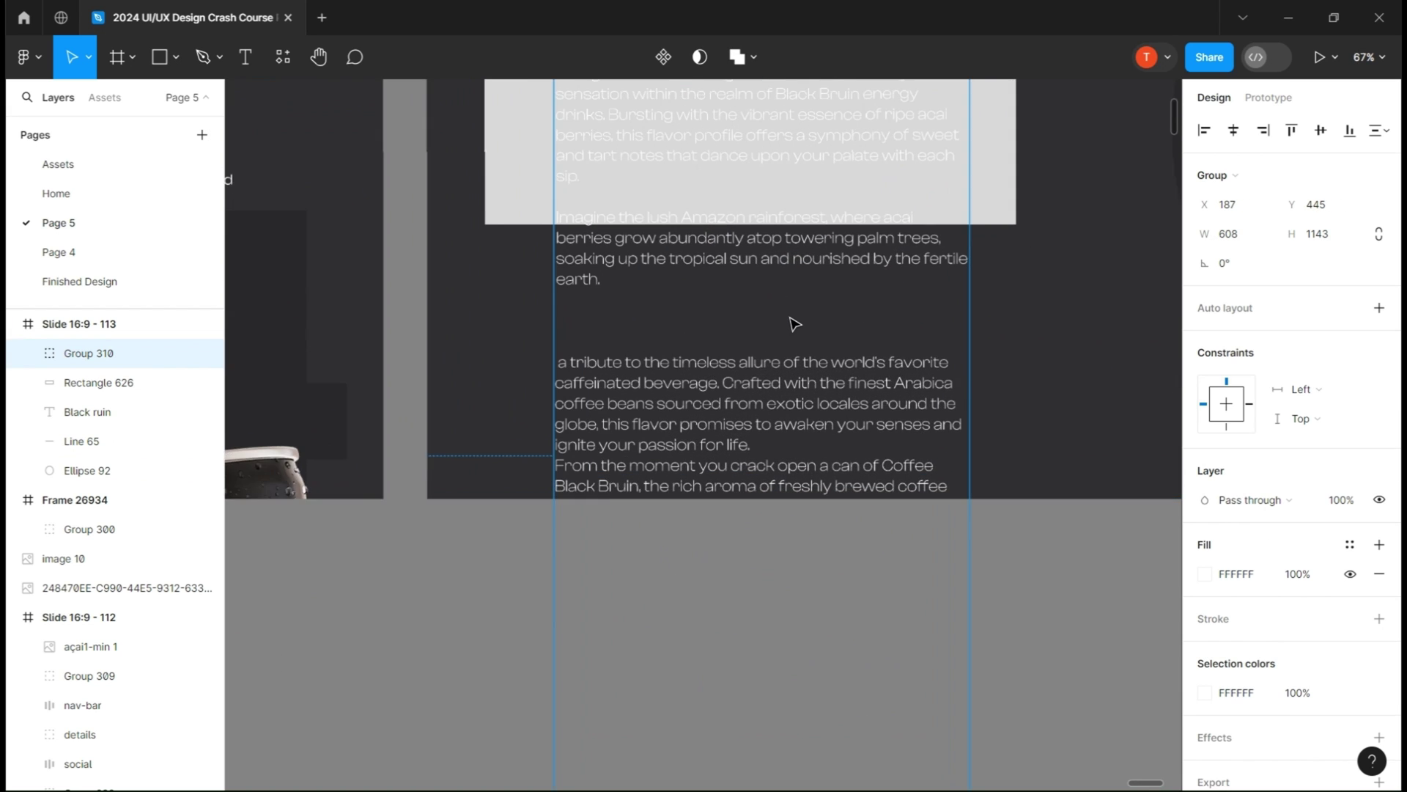
pyautogui.scroll(2, 1027, 387)
pyautogui.moveTo(763, 296); pyautogui.dragTo(723, 276)
pyautogui.doubleClick(541, 350)
pyautogui.doubleClick(541, 350)
pyautogui.click(522, 341)
pyautogui.press('BackSpace')
pyautogui.press('Escape')
# Extend the rectangle's height to 328 and use it as a mask for the paragraph group.
pyautogui.click(926, 301)
pyautogui.moveTo(799, 368); pyautogui.dragTo(799, 398)
pyautogui.keyDown('shift'); pyautogui.click(621, 289); pyautogui.keyUp('shift')
pyautogui.click(739, 57)
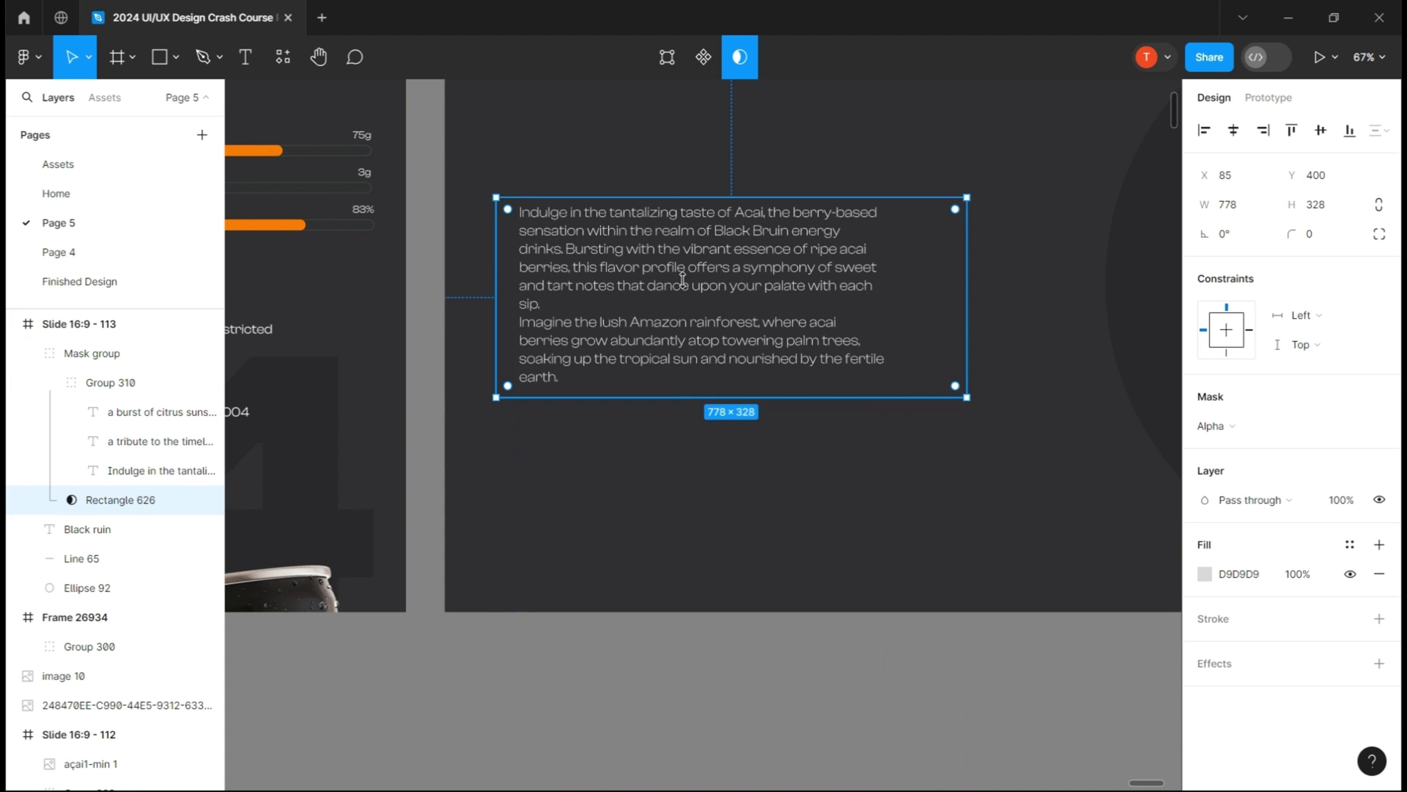
# Rename the mask group as "text" and shift it so the paragraph lines up with the Black ruin heading.
pyautogui.scroll(-3, 795, 462)
pyautogui.click(805, 405)
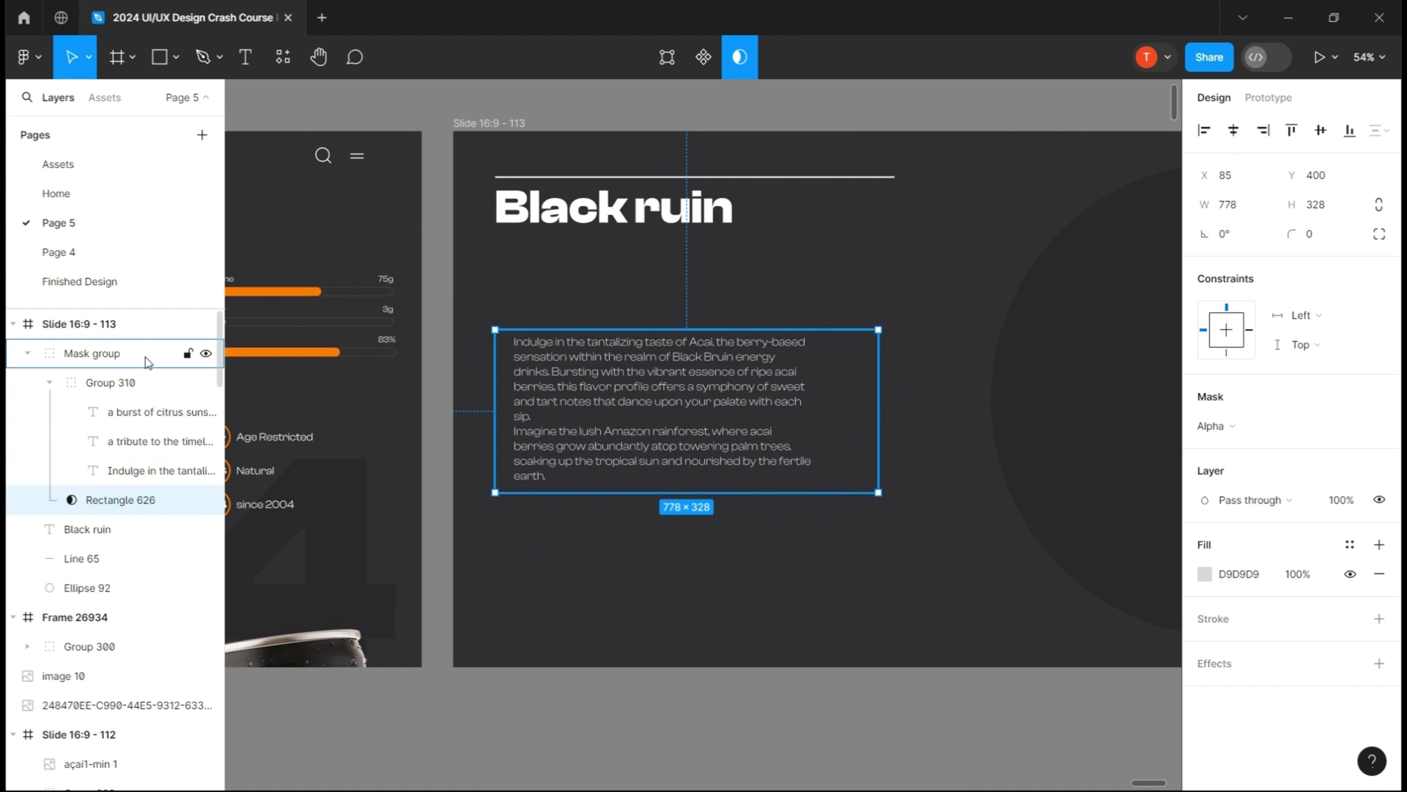
pyautogui.moveTo(643, 383)
pyautogui.mouseDown()
pyautogui.moveTo(619, 352)
pyautogui.moveTo(623, 371)
pyautogui.mouseUp()
pyautogui.scroll(-1, 712, 381)
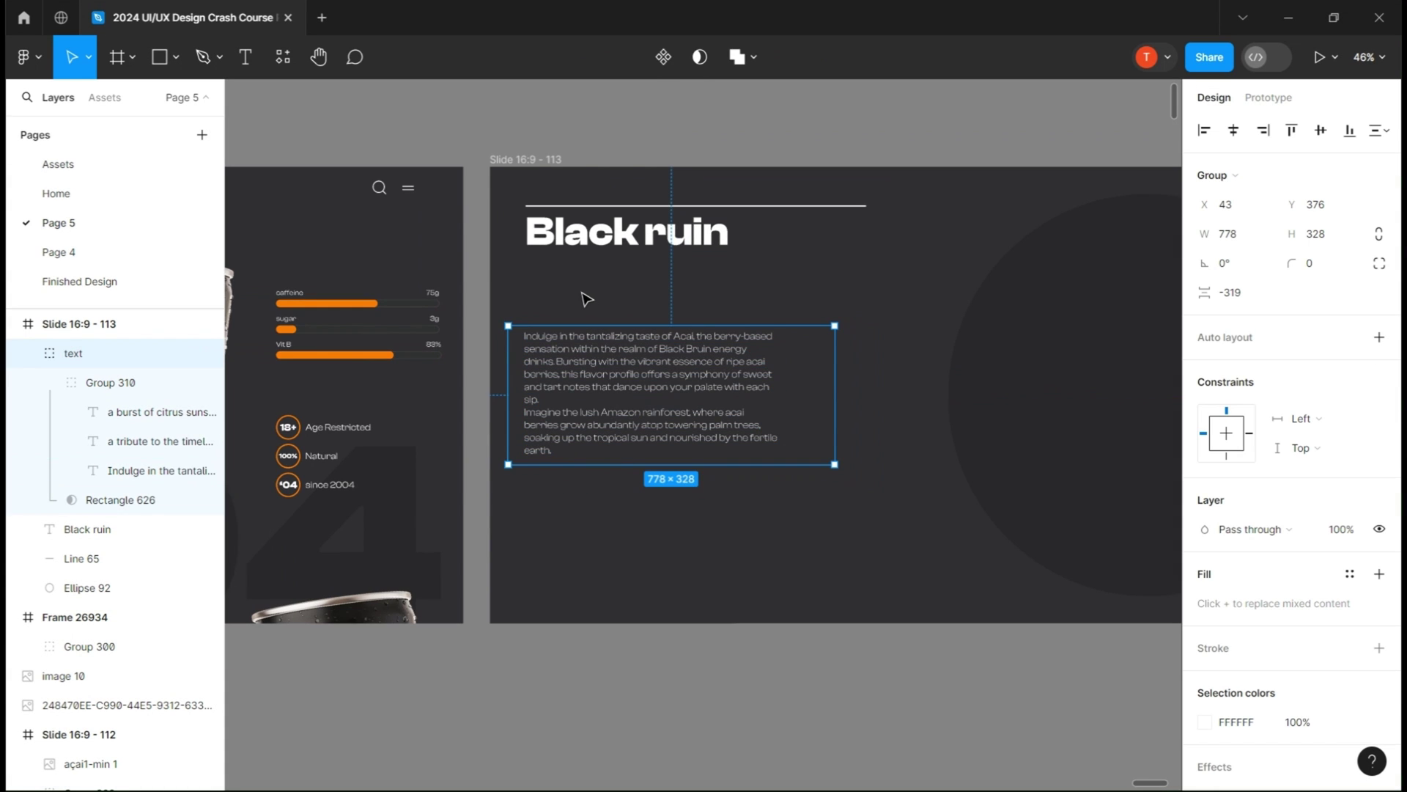
pyautogui.click(584, 297)
# Add the text "Acai" in Medium weight at size 48 between the heading and the description.
pyautogui.press('t')
pyautogui.click(579, 280)
pyautogui.write('Acai')
pyautogui.hotkey('ctrl', 'a')
pyautogui.click(1340, 534)
pyautogui.hotkey('ctrl', 'a')
pyautogui.hotkey('ctrl', 'z')
pyautogui.click(1328, 529)
pyautogui.click(1330, 701)
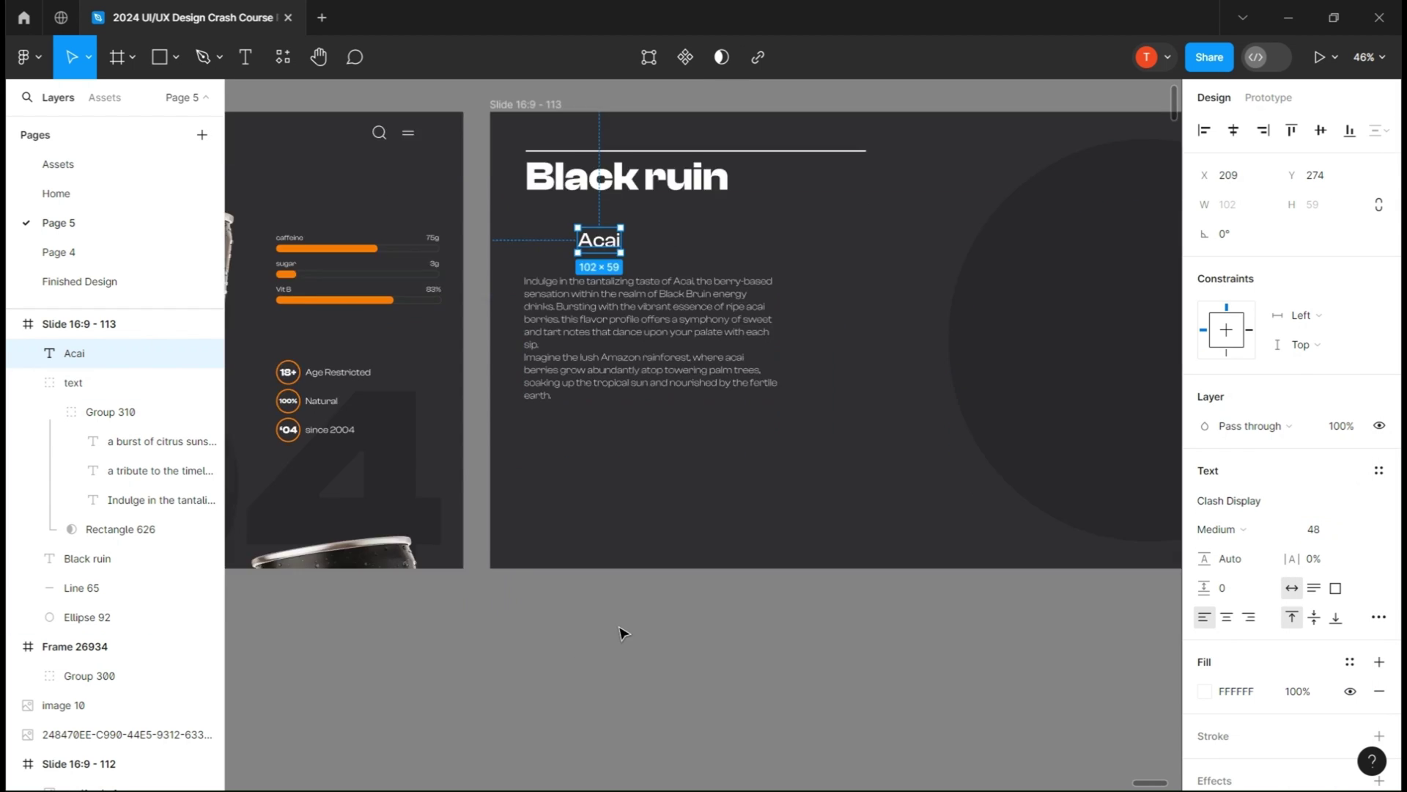
# Set the Acai text to Medium at size 96 and position it directly under the Black ruin heading.
pyautogui.scroll(-2, 649, 751)
pyautogui.moveTo(648, 750); pyautogui.dragTo(948, 636)
pyautogui.click(1328, 529)
pyautogui.click(1328, 573)
pyautogui.click(1224, 529)
pyautogui.click(1256, 507)
pyautogui.moveTo(927, 285); pyautogui.dragTo(886, 263)
# Hide the description group and duplicate the Acai text twice in a column below itself.
pyautogui.moveTo(822, 632); pyautogui.dragTo(710, 622)
pyautogui.click(821, 330)
pyautogui.moveTo(794, 266); pyautogui.dragTo(817, 340)
pyautogui.hotkey('ctrl', 'd')
# Rewrite the two copied flavour names as "Coffee" and "Mojito".
pyautogui.doubleClick(794, 300)
pyautogui.write('Coffee')
pyautogui.doubleClick(455, 308)
pyautogui.click(1165, 316)
pyautogui.write('Mojito')
# Recolour the Acai text with the purple sampled from the berries on the acai can.
pyautogui.click(777, 258)
pyautogui.click(1205, 691)
pyautogui.click(781, 722)
# Recolour the Coffee text with the orange-brown sampled from the coffee can and the Mojito text with the mojito can's green.
pyautogui.click(928, 305)
pyautogui.click(1205, 691)
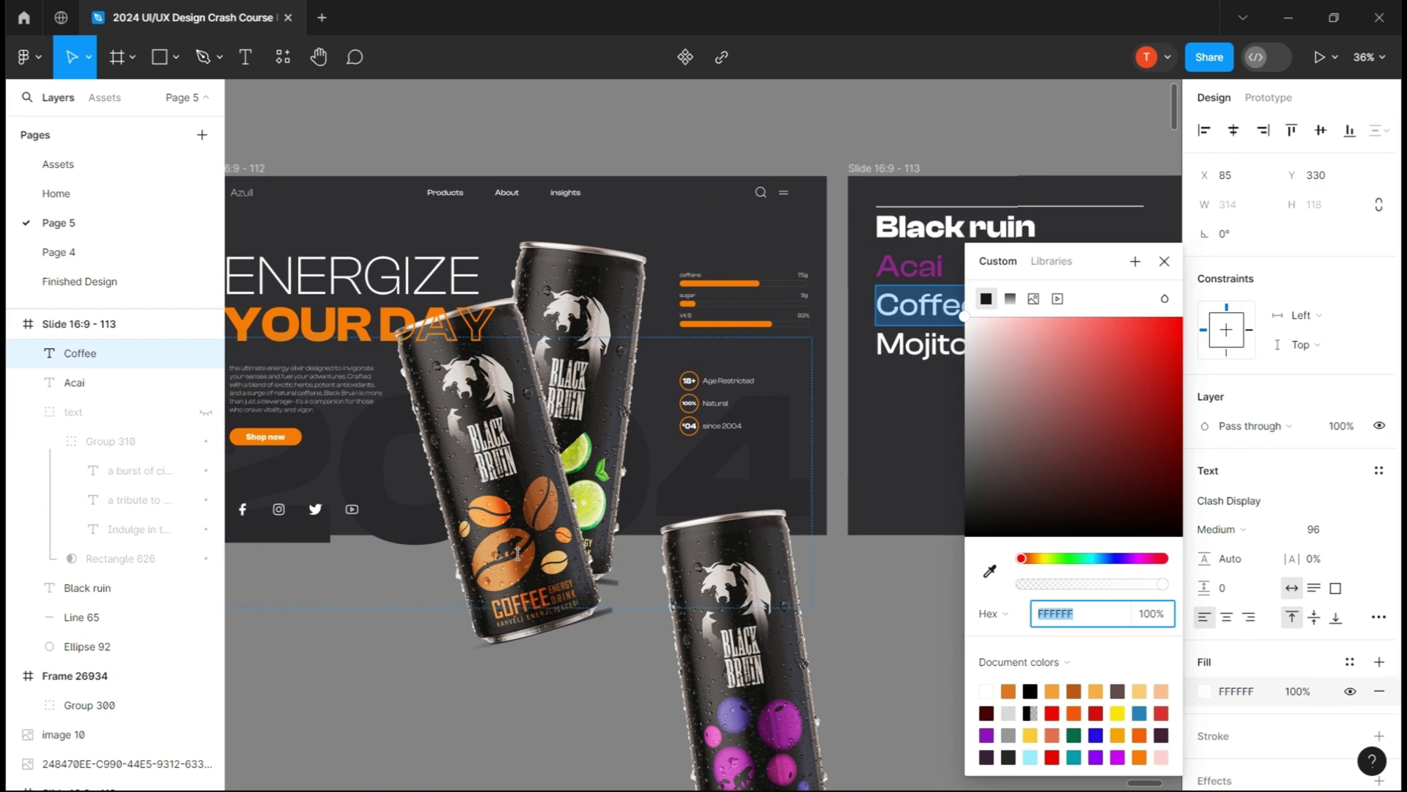
pyautogui.click(505, 561)
pyautogui.click(922, 343)
pyautogui.click(1205, 691)
pyautogui.click(1166, 262)
# Group the three flavour names and mask the group with a rectangle about 322 × 107 covering only Acai.
pyautogui.moveTo(984, 283); pyautogui.dragTo(942, 338)
pyautogui.hotkey('ctrl', 'g')
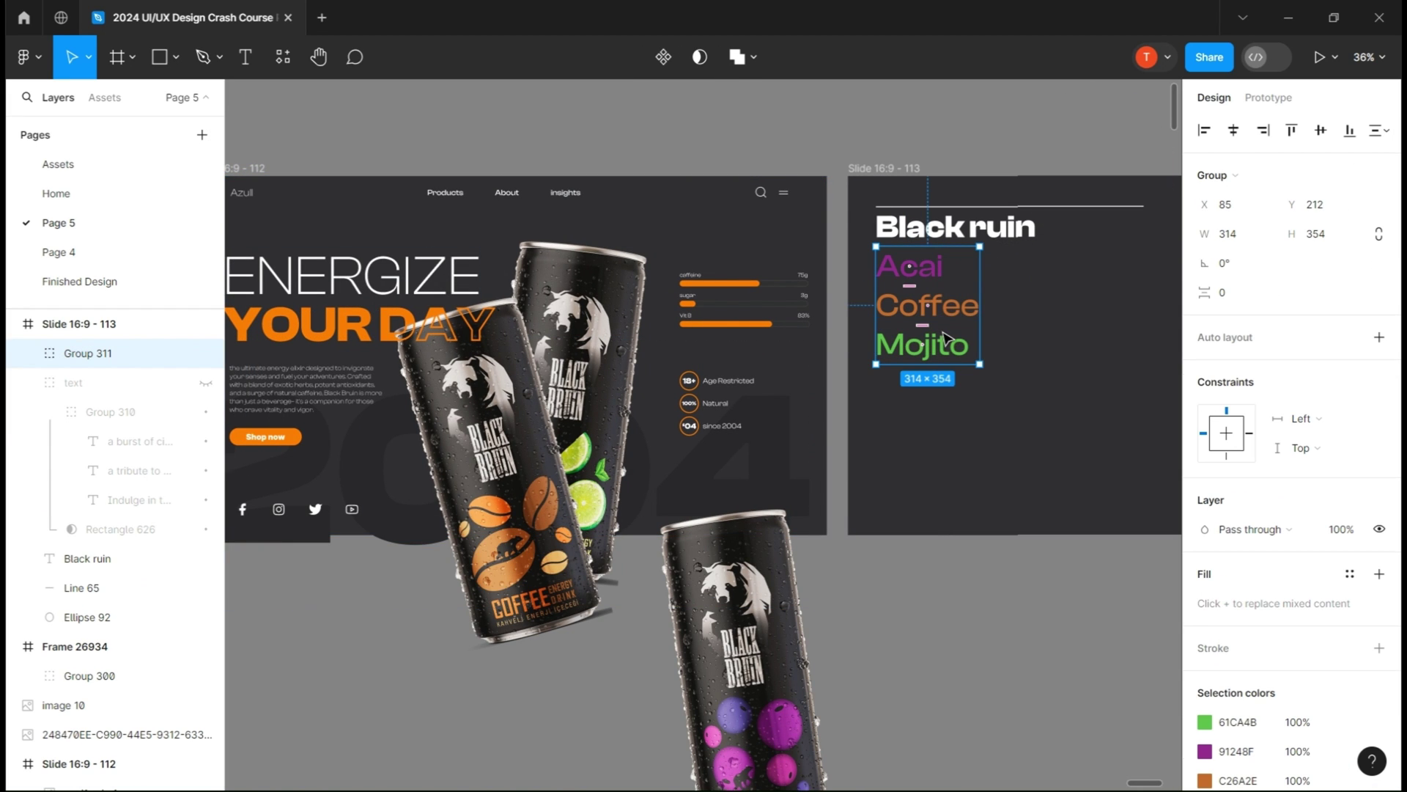
pyautogui.moveTo(872, 244); pyautogui.dragTo(875, 246)
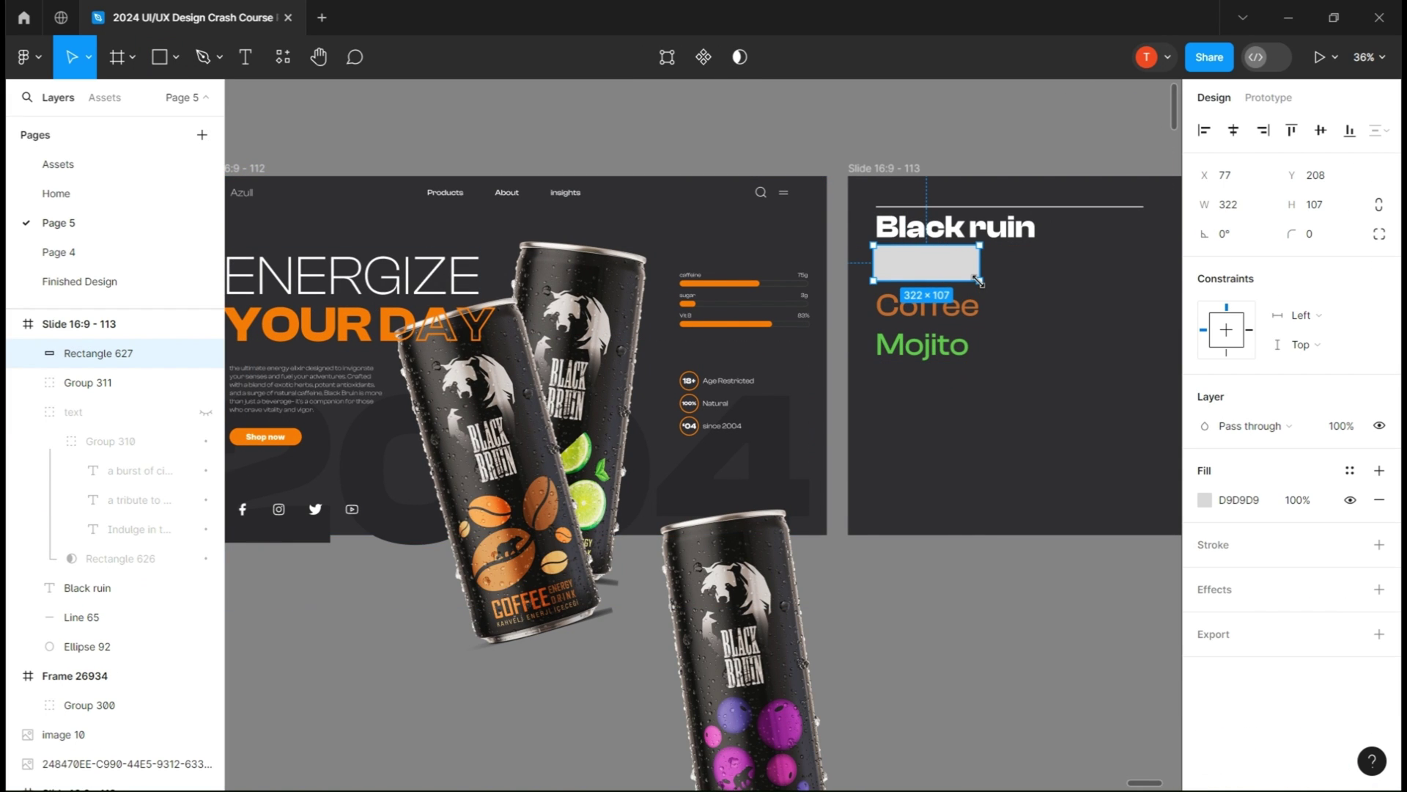
pyautogui.press('[')
pyautogui.keyDown('shift'); pyautogui.click(953, 265); pyautogui.keyUp('shift')
pyautogui.keyDown('shift'); pyautogui.click(925, 268); pyautogui.keyUp('shift')
pyautogui.click(28, 383)
pyautogui.keyDown('ctrl'); pyautogui.click(106, 500); pyautogui.keyUp('ctrl')
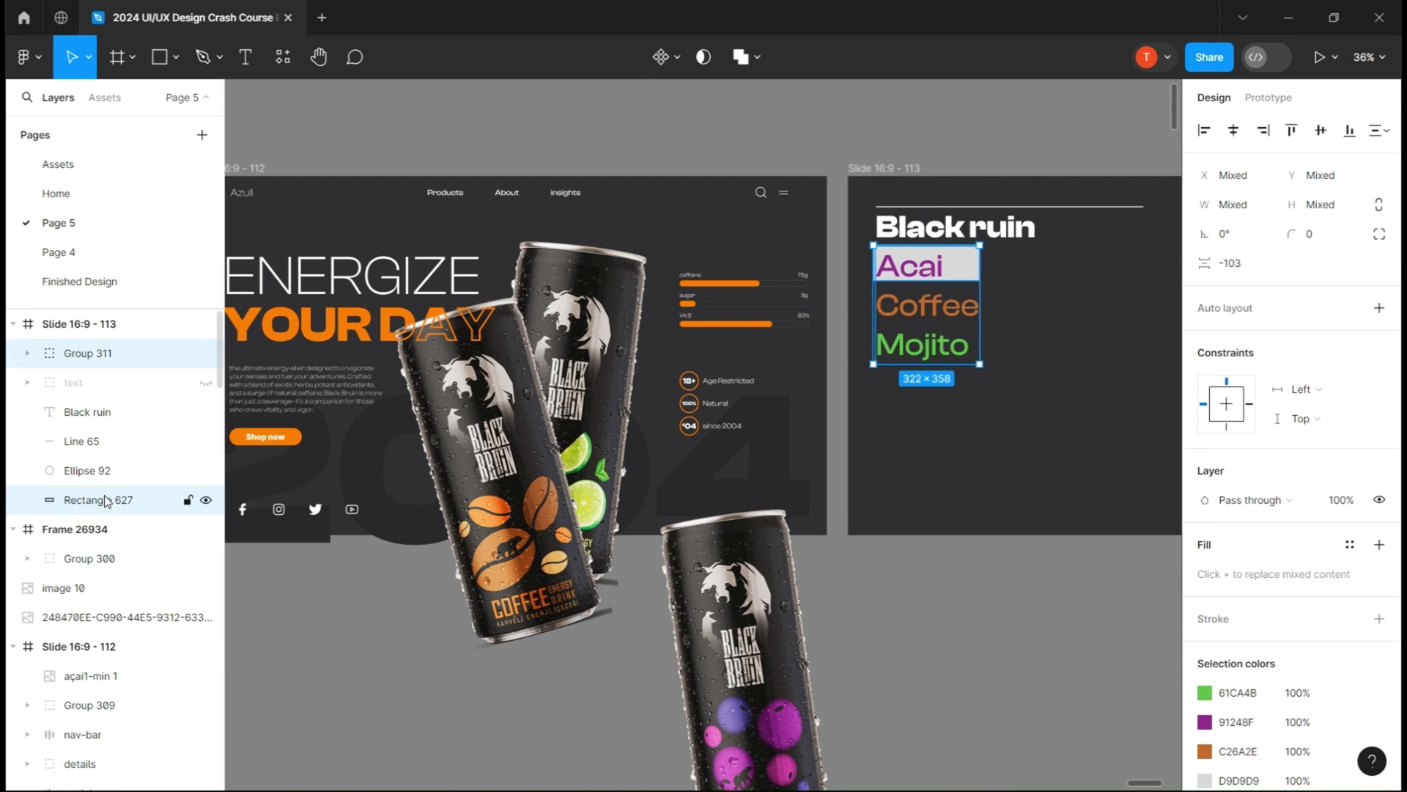
pyautogui.click(704, 58)
# Show the description group again and copy the sugar progress bar from the hero slide to below the description at X 85, Y 765.
pyautogui.click(79, 675)
pyautogui.click(1206, 293)
pyautogui.click(206, 442)
pyautogui.doubleClick(764, 305)
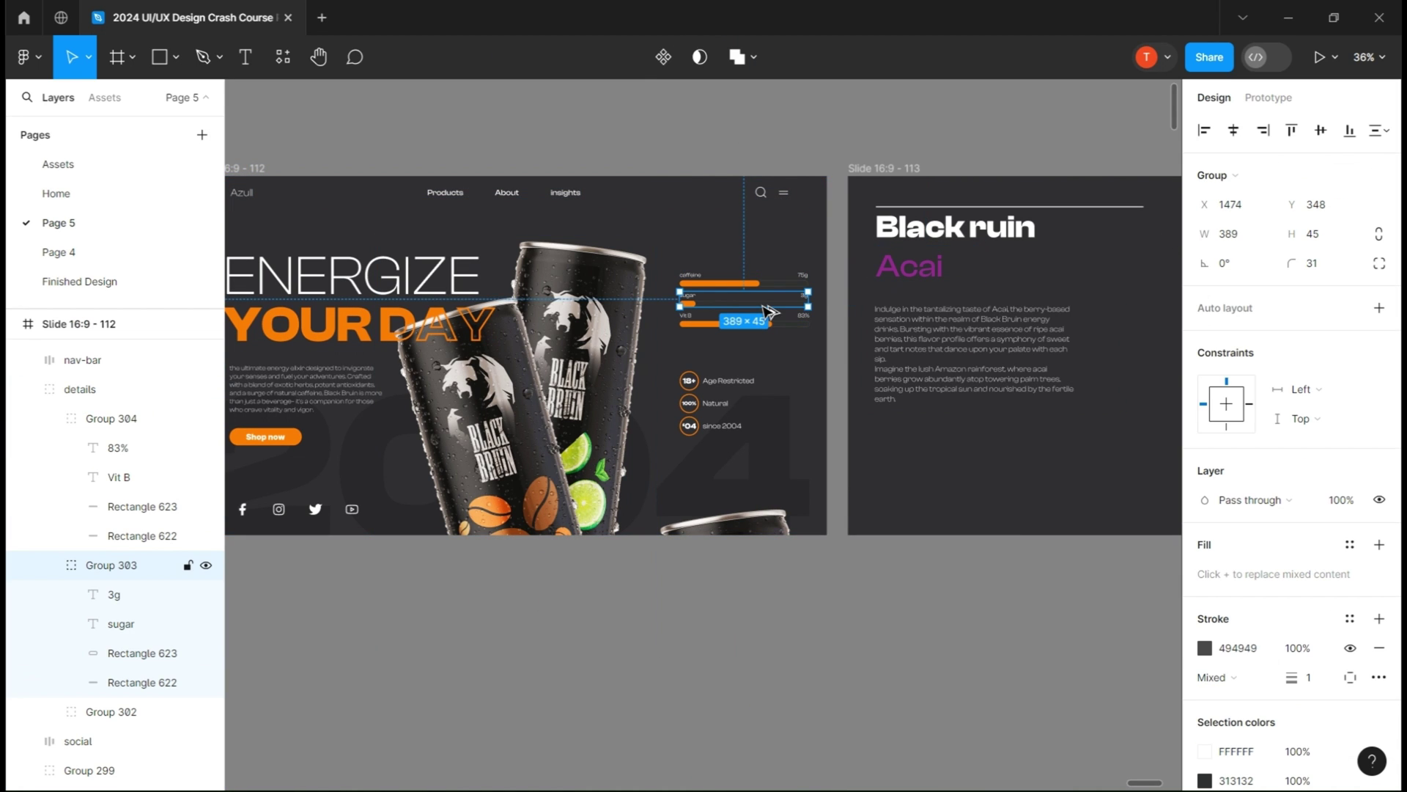
pyautogui.moveTo(918, 441); pyautogui.dragTo(932, 469)
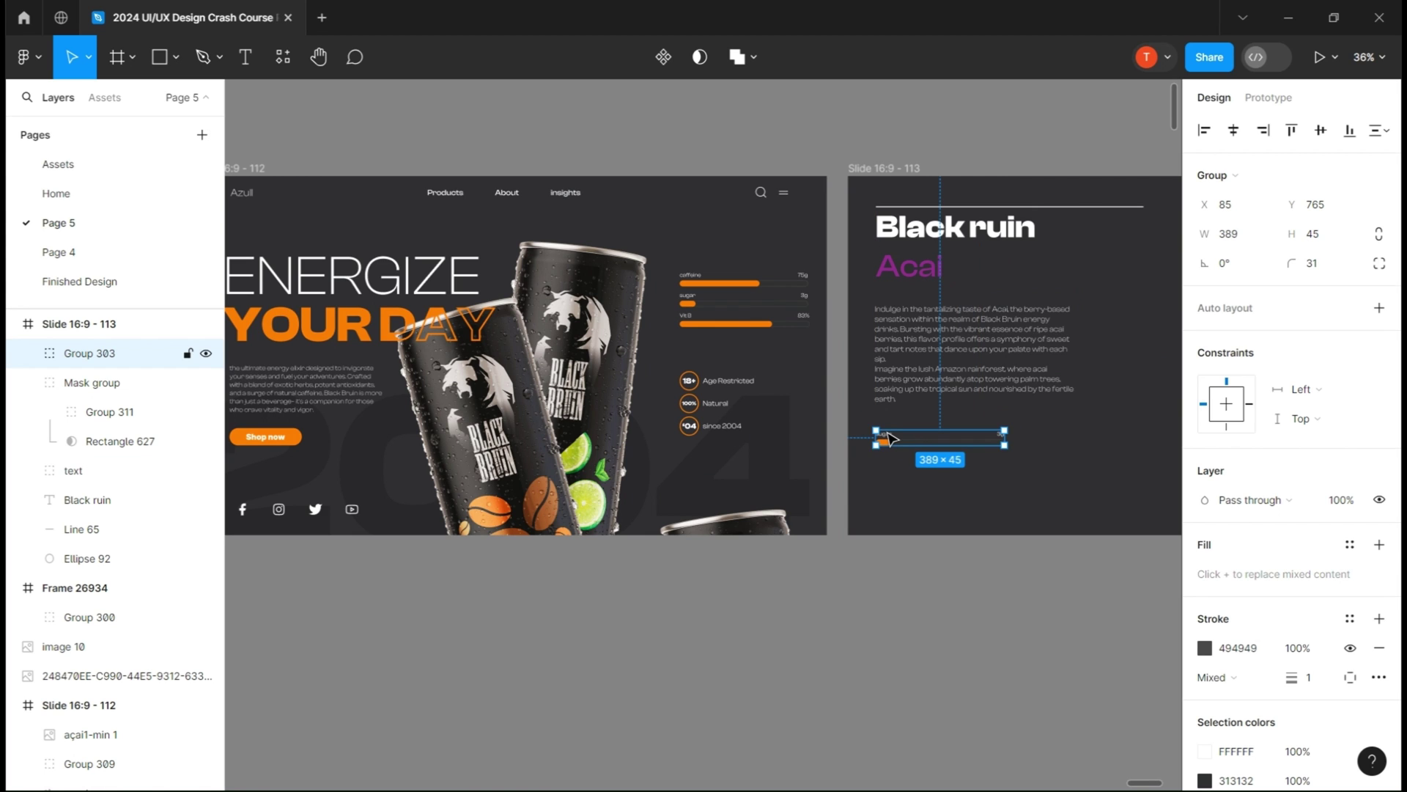
pyautogui.moveTo(895, 592); pyautogui.dragTo(609, 585)
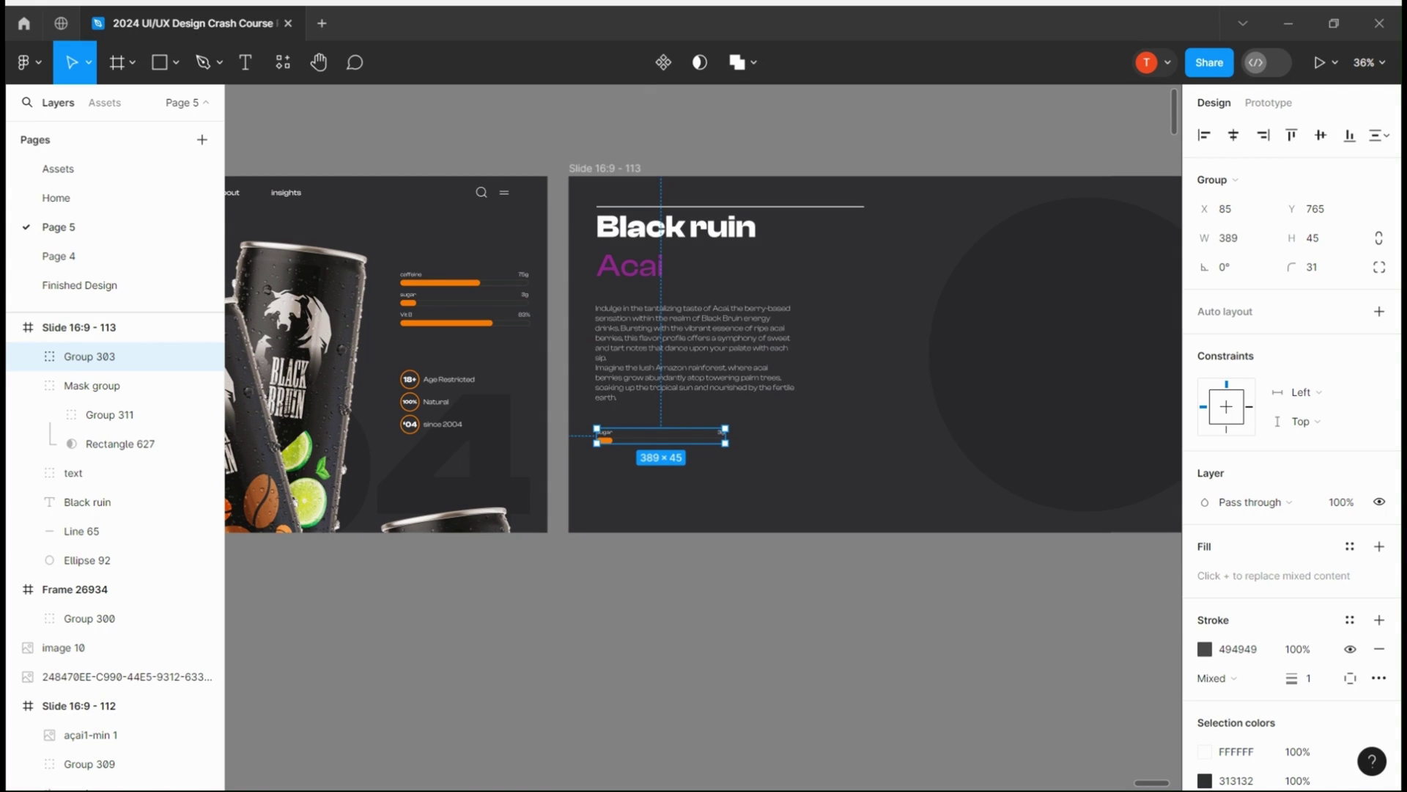
# Relabel the copied progress bar "Bottle left" and give the label a bolder weight.
pyautogui.click(647, 486)
pyautogui.scroll(5, 623, 432)
pyautogui.doubleClick(560, 422)
pyautogui.doubleClick(560, 422)
pyautogui.write('Bottle left')
pyautogui.press('Escape')
pyautogui.click(1221, 529)
pyautogui.click(1241, 571)
# Change the copied bar's value to "118" and right-align it with the bar.
pyautogui.doubleClick(990, 423)
pyautogui.write('118')
pyautogui.keyDown('shift'); pyautogui.click(936, 455); pyautogui.keyUp('shift')
pyautogui.click(1263, 131)
# Set the "Bottle left" label and the 118 value to size 20 and right-align the value with the bar again.
pyautogui.click(595, 423)
pyautogui.click(1364, 531)
pyautogui.click(1335, 588)
pyautogui.doubleClick(989, 422)
pyautogui.click(1364, 530)
pyautogui.click(1336, 588)
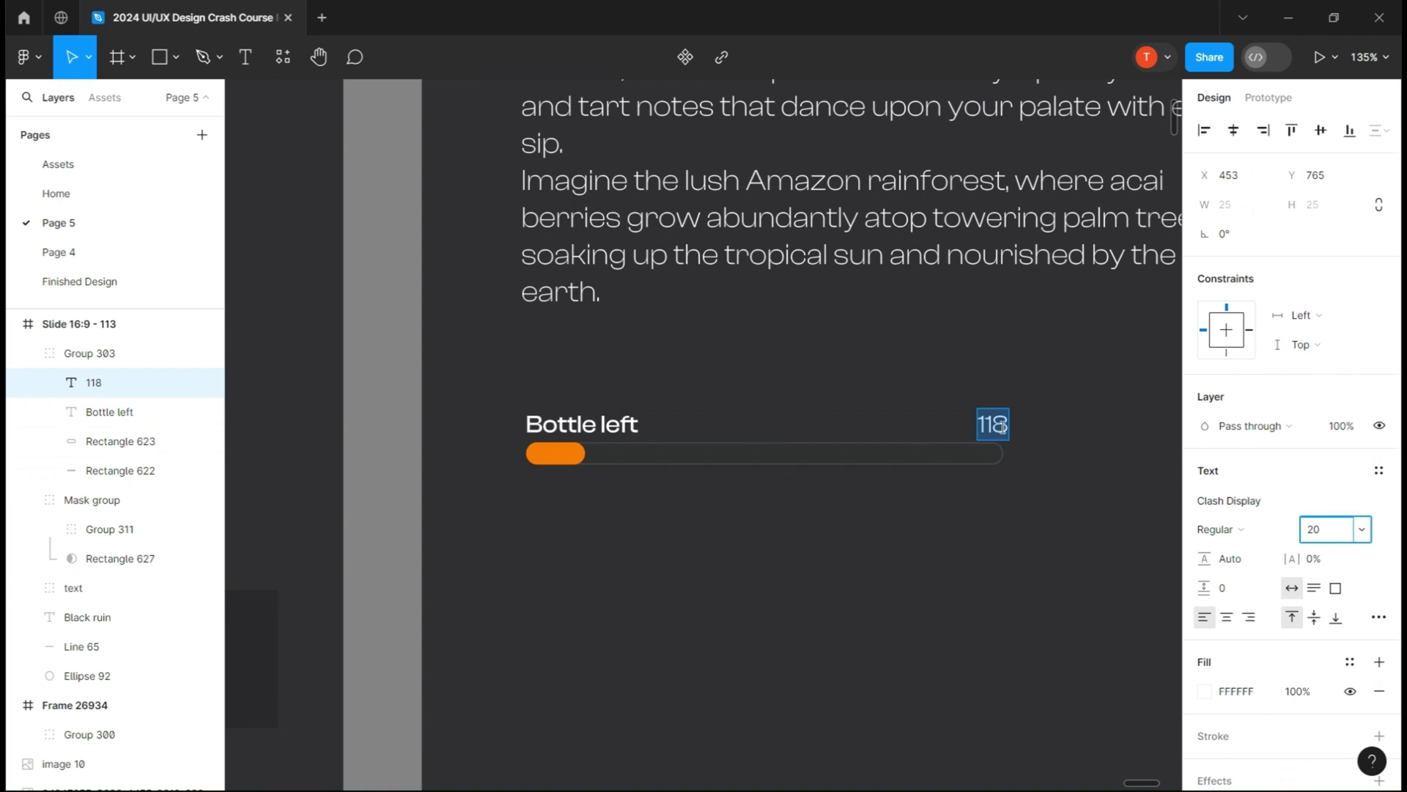
pyautogui.keyDown('shift'); pyautogui.click(921, 455); pyautogui.keyUp('shift')
pyautogui.click(1264, 131)
pyautogui.click(1104, 472)
# Scale the bottle-left group up to about 472 wide and extend its orange fill across most of the track.
pyautogui.scroll(-3, 1104, 472)
pyautogui.click(915, 461)
pyautogui.press('k')
pyautogui.moveTo(929, 468); pyautogui.dragTo(937, 475)
pyautogui.press('v')
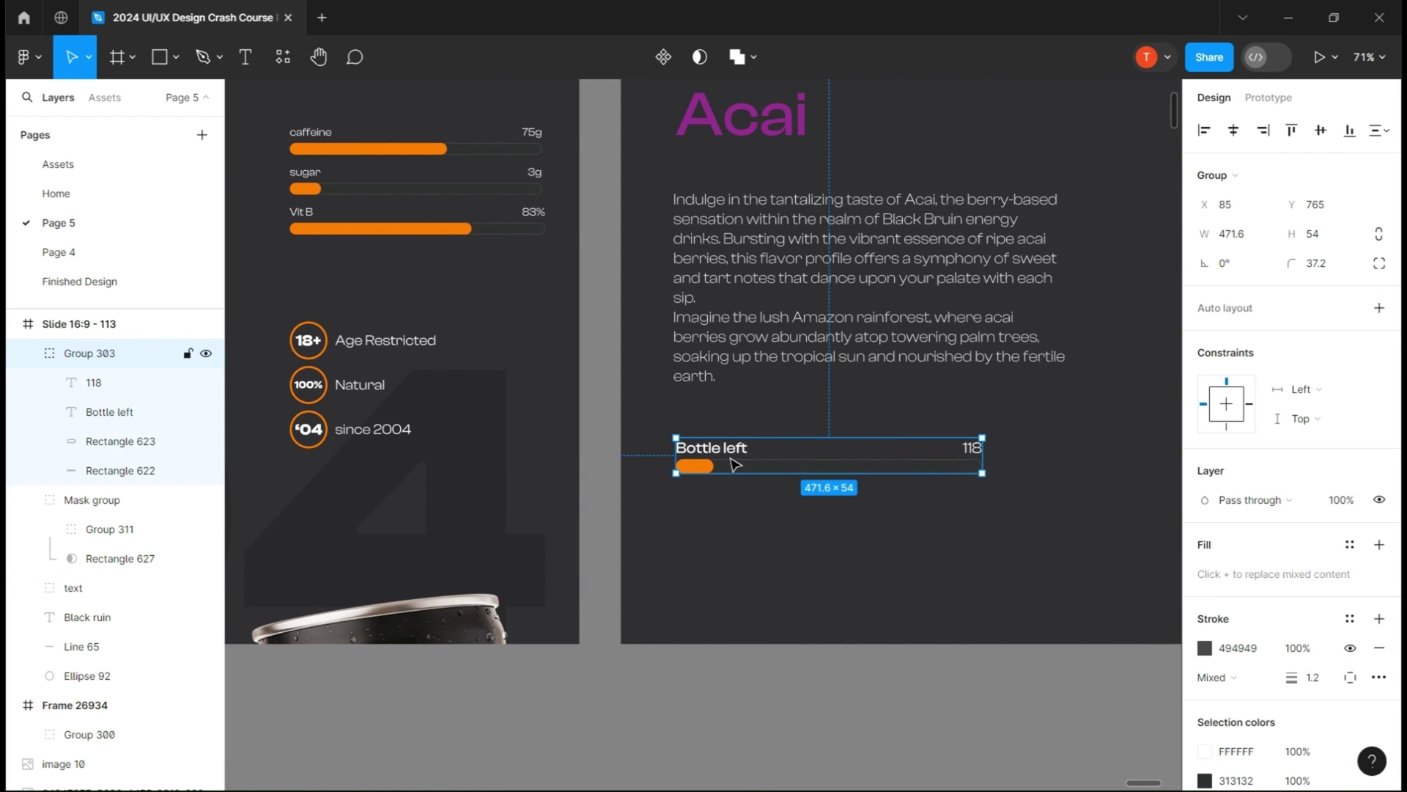
pyautogui.doubleClick(702, 466)
pyautogui.moveTo(714, 468); pyautogui.dragTo(944, 477)
pyautogui.click(953, 543)
# Copy the Buy one button from the black frame to below the bottle-left bar and scale it slightly.
pyautogui.scroll(-5, 953, 543)
pyautogui.moveTo(747, 490); pyautogui.dragTo(811, 576)
pyautogui.click(336, 188)
pyautogui.moveTo(336, 188); pyautogui.dragTo(726, 464)
pyautogui.press('k')
pyautogui.scroll(5, 1004, 326)
pyautogui.click(732, 390)
pyautogui.moveTo(732, 390); pyautogui.dragTo(726, 376)
pyautogui.moveTo(704, 450); pyautogui.dragTo(697, 446)
# Add a larger "$27.99" price text beside the Buy one button and centre it vertically with the button.
pyautogui.press('t')
pyautogui.click(762, 447)
pyautogui.write('27.99')
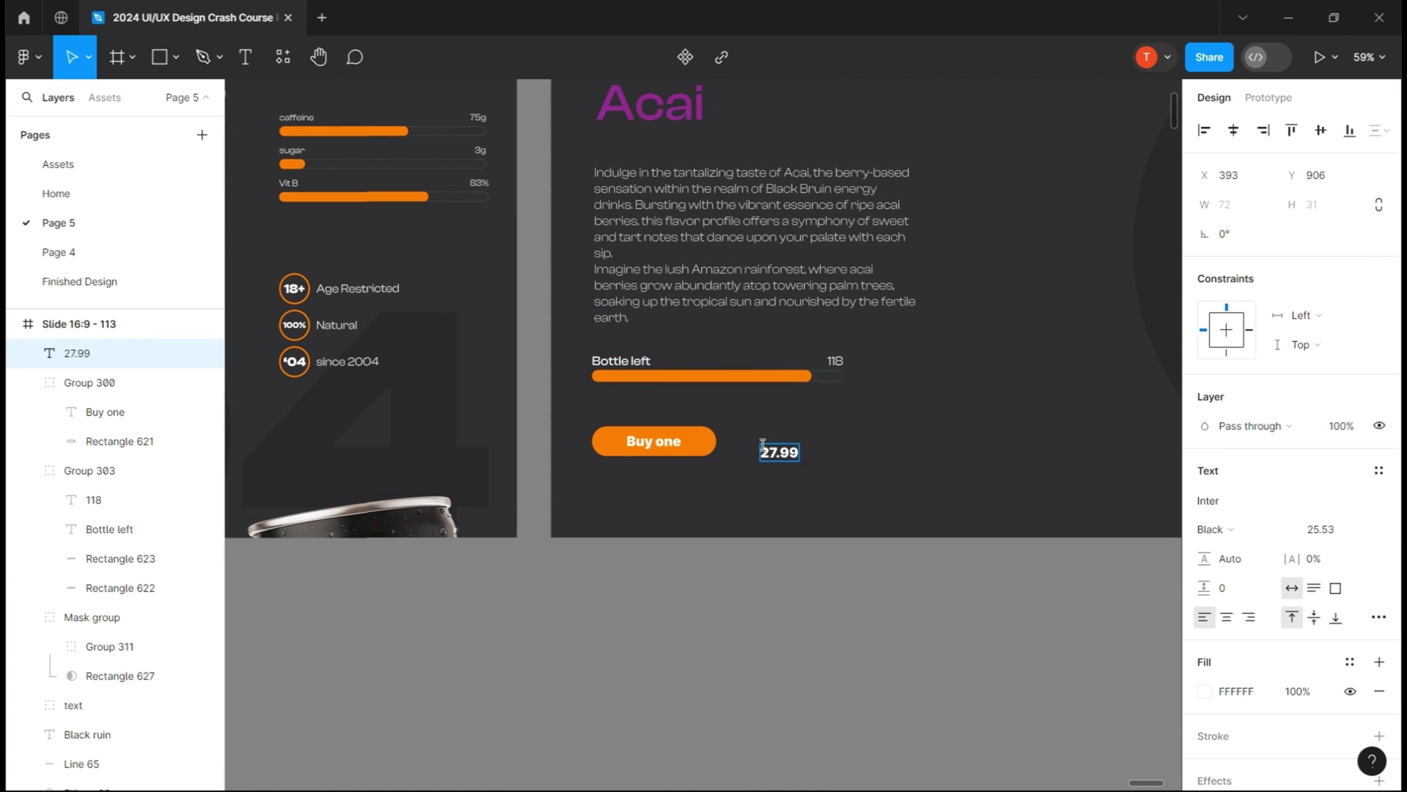
pyautogui.click(762, 448)
pyautogui.write('$')
pyautogui.hotkey('ctrl', 'a')
pyautogui.click(1364, 529)
pyautogui.click(1344, 651)
pyautogui.keyDown('shift'); pyautogui.click(662, 445); pyautogui.keyUp('shift')
pyautogui.click(1321, 130)
pyautogui.moveTo(1292, 176); pyautogui.dragTo(921, 505)
pyautogui.click(920, 557)
# Import the carbon next-filled arrow icon with the Iconify plugin, place it at the second slide's far right edge and make it white.
pyautogui.scroll(-4, 953, 583)
pyautogui.moveTo(953, 586); pyautogui.dragTo(719, 592)
pyautogui.click(24, 56)
pyautogui.moveTo(63, 308)
pyautogui.click(242, 330)
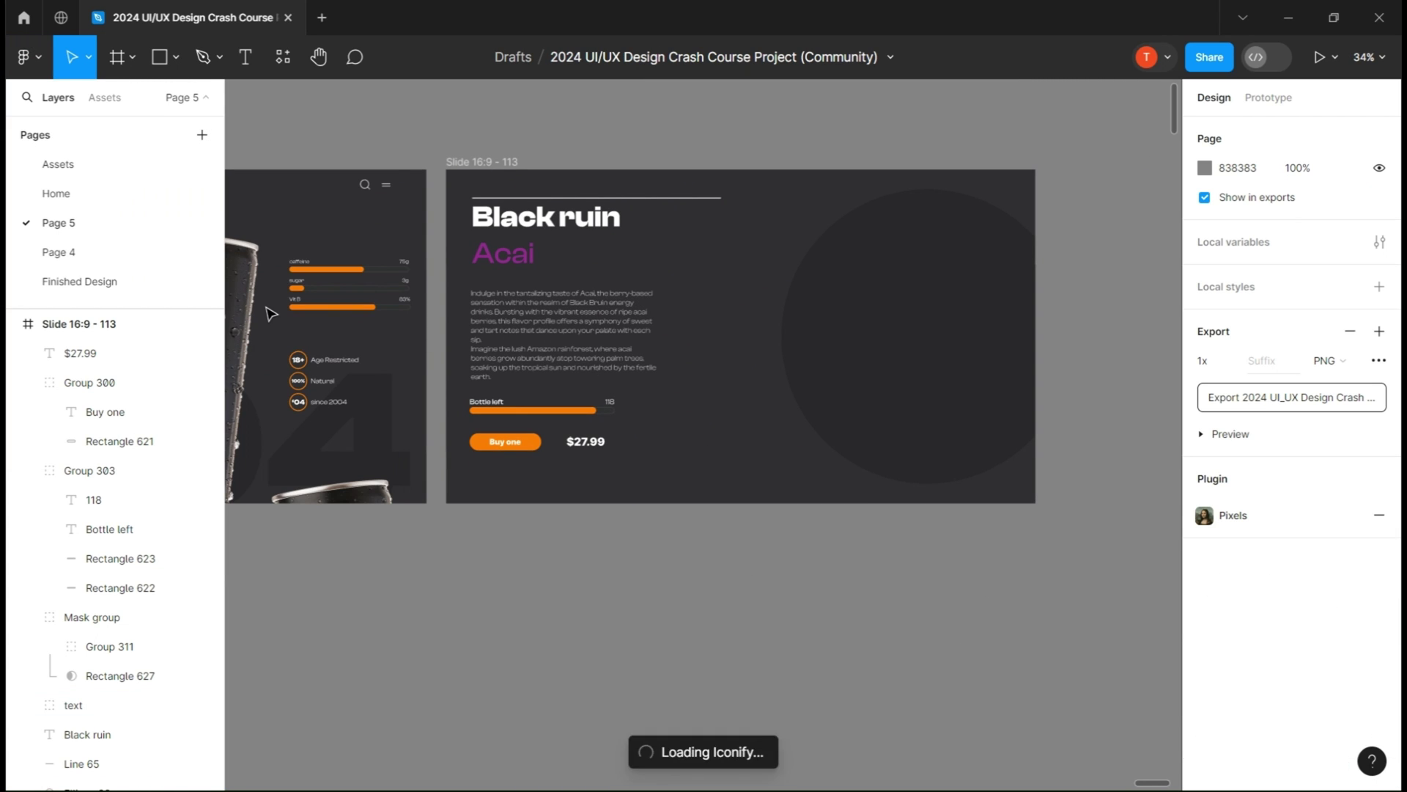
pyautogui.moveTo(435, 570); pyautogui.dragTo(953, 311)
pyautogui.click(999, 102)
pyautogui.click(1206, 650)
pyautogui.click(1166, 260)
# Duplicate the arrow icon onto the large circle's left edge and flip the copy horizontally.
pyautogui.scroll(2, 1061, 388)
pyautogui.moveTo(1033, 361); pyautogui.dragTo(705, 330)
pyautogui.press('k')
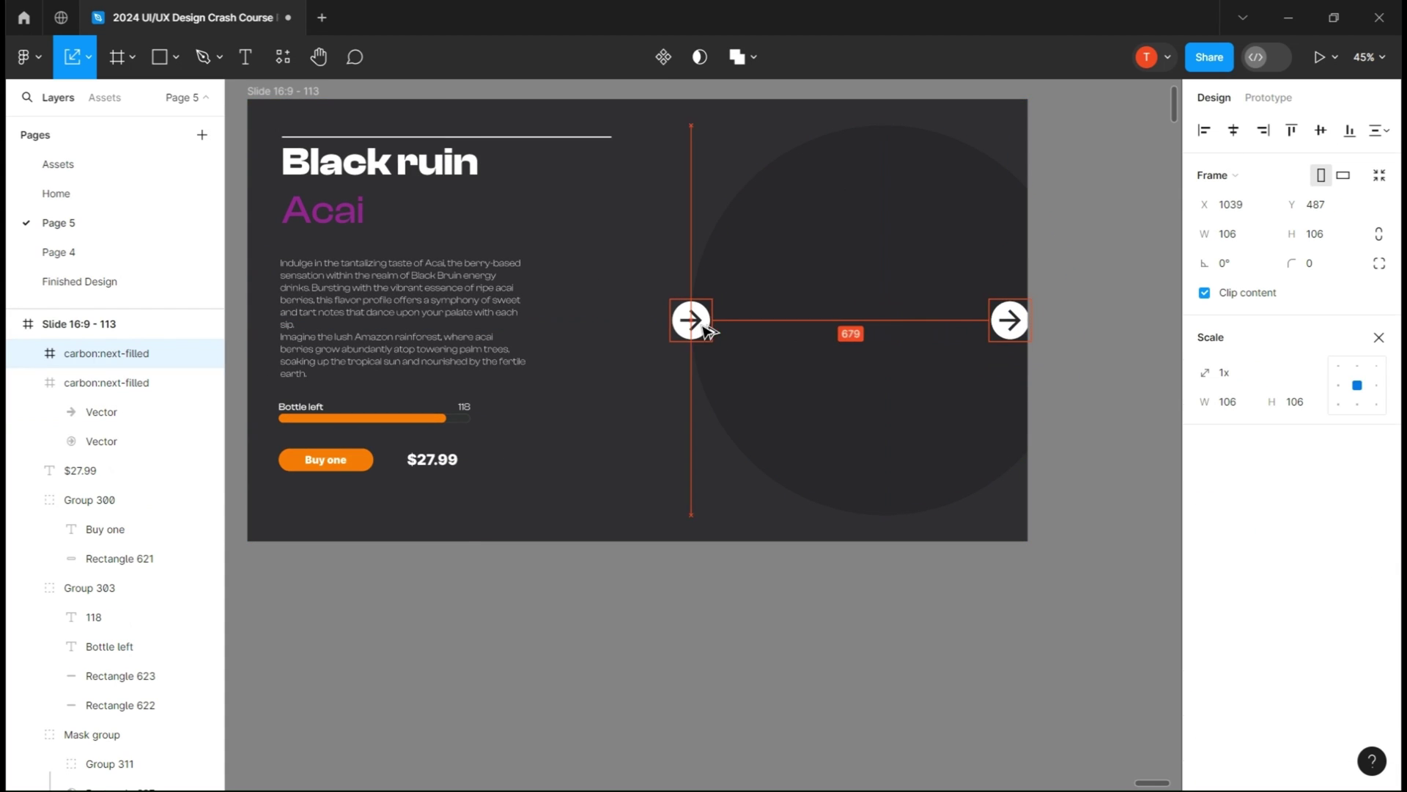
pyautogui.moveTo(949, 260); pyautogui.dragTo(915, 259)
pyautogui.press('Escape')
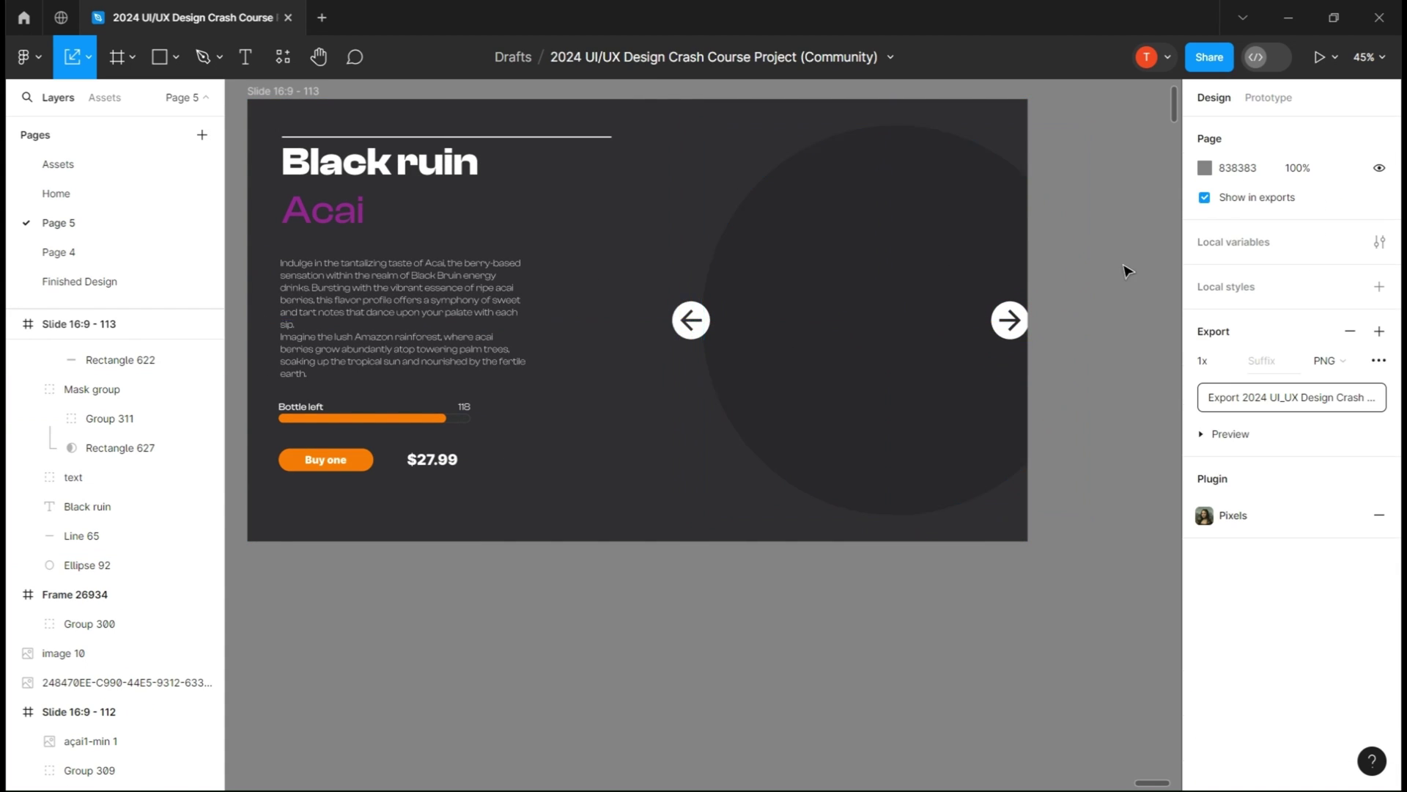
pyautogui.hotkey('shift', 'h')
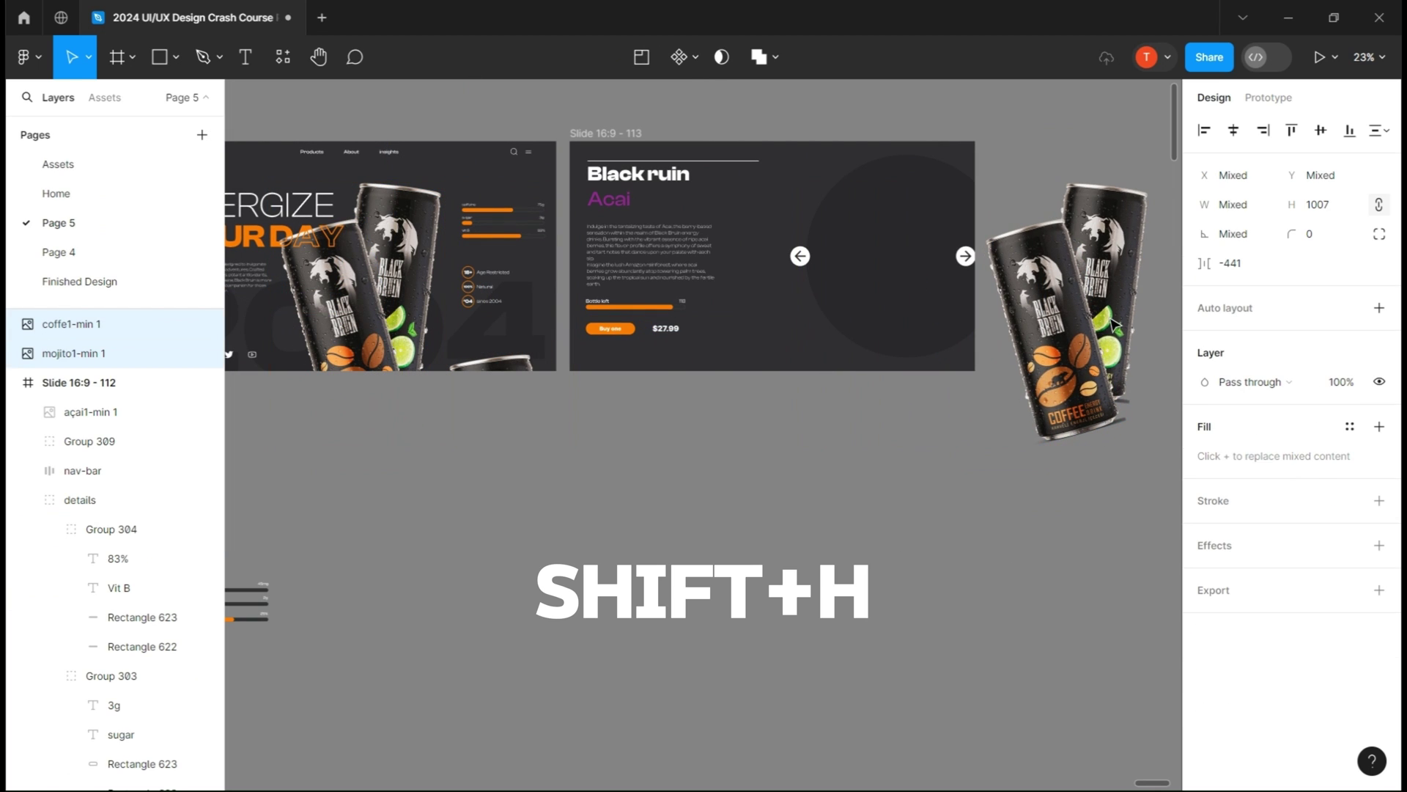
# Set the rotation of the copied coffee and mojito cans to 0° and their height to 850.
pyautogui.click(1068, 487)
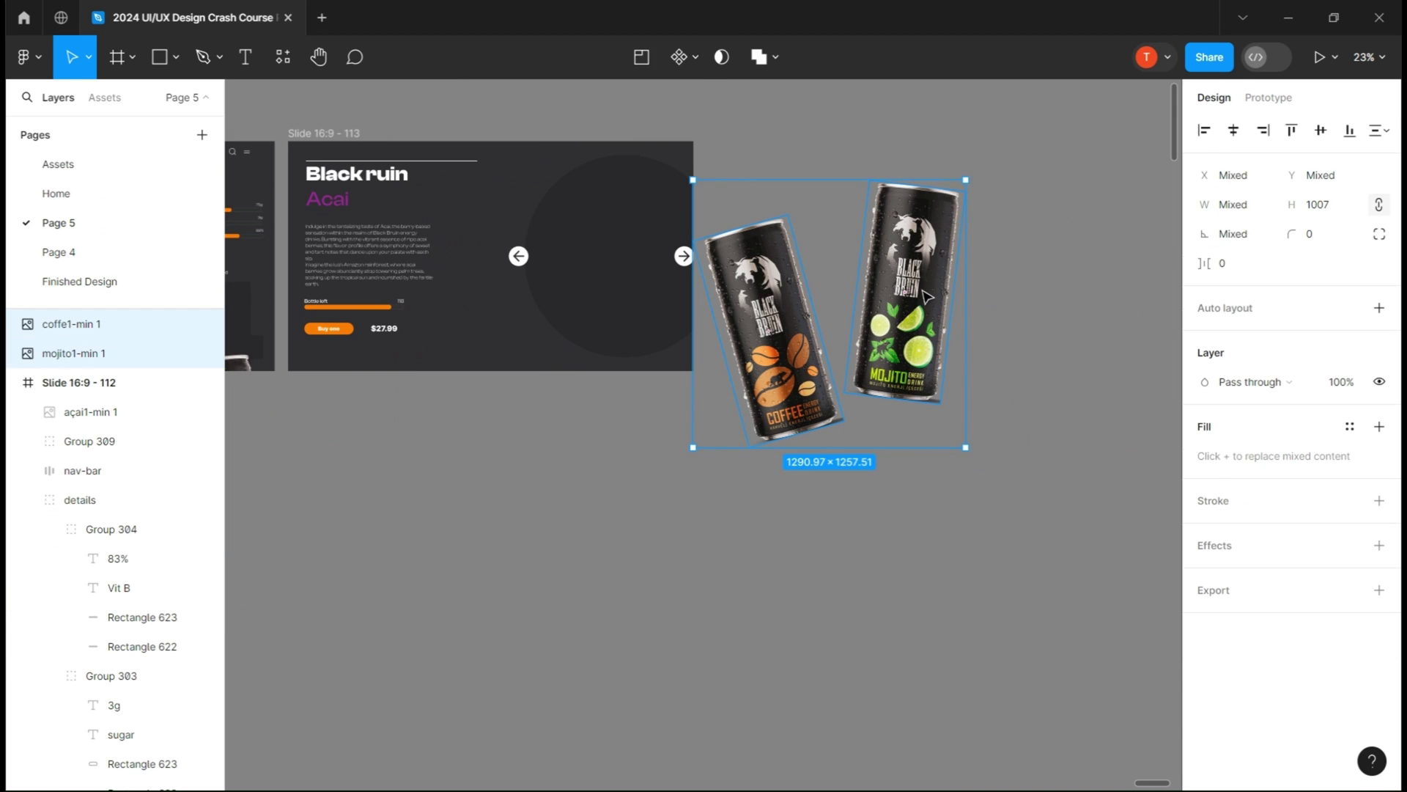
pyautogui.click(1234, 233)
pyautogui.write('0')
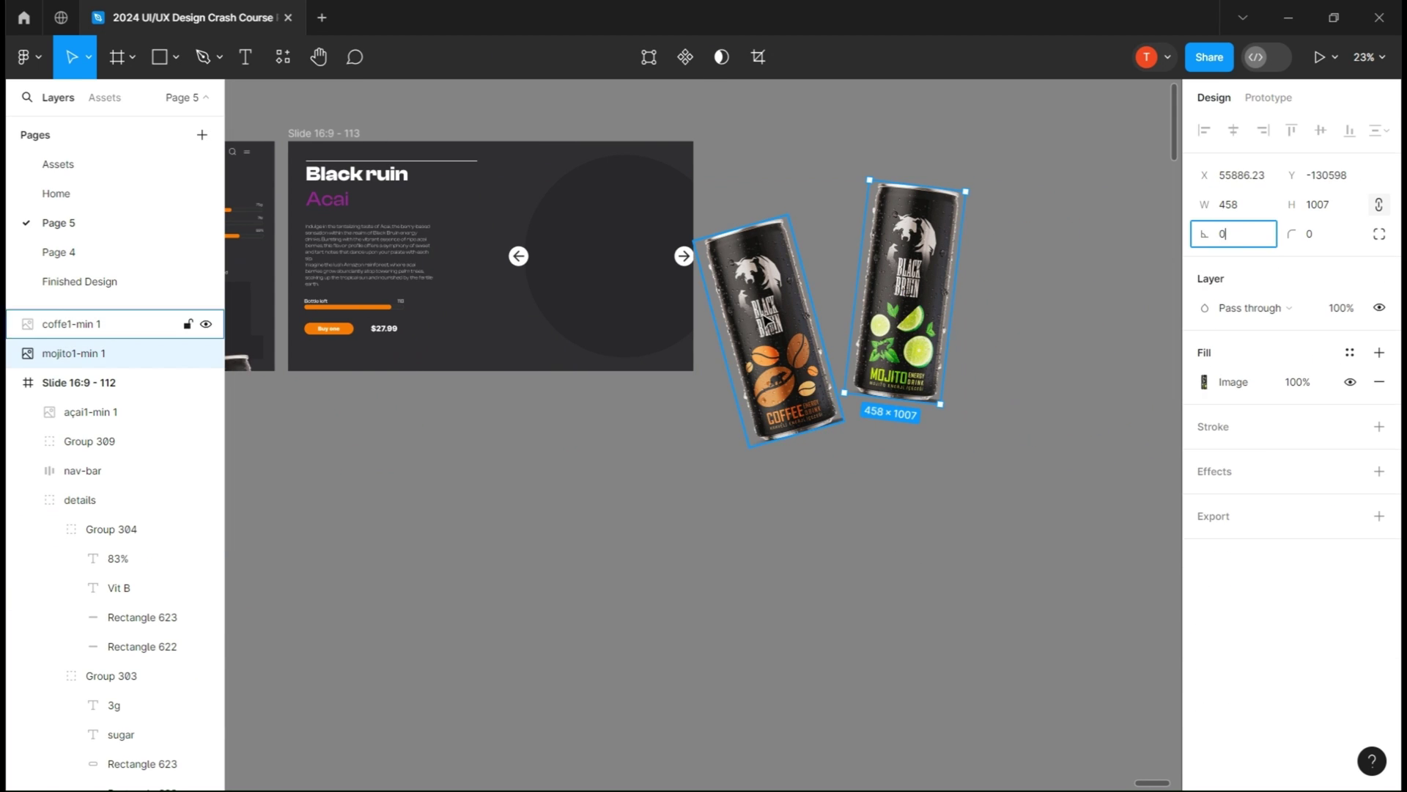
pyautogui.press('Return')
pyautogui.press('Return')
pyautogui.moveTo(891, 324); pyautogui.dragTo(736, 272)
pyautogui.moveTo(1294, 206); pyautogui.dragTo(1070, 213)
pyautogui.click(1335, 206)
pyautogui.write('850')
# Shift the X and Y positions of the coffee and mojito cans so both sit outside the second slide's visible area.
pyautogui.click(902, 367)
pyautogui.click(124, 382)
pyautogui.keyDown('shift'); pyautogui.click(124, 353); pyautogui.keyUp('shift')
pyautogui.moveTo(1205, 175); pyautogui.dragTo(1292, 276)
pyautogui.moveTo(1293, 175); pyautogui.dragTo(1376, 160)
pyautogui.moveTo(1204, 179); pyautogui.dragTo(464, 173)
# Move the colour swatches and the spare progress bars away from the slides to below the black frame.
pyautogui.moveTo(410, 427); pyautogui.dragTo(870, 370)
pyautogui.scroll(-1, 865, 381)
pyautogui.moveTo(392, 91); pyautogui.dragTo(403, 150)
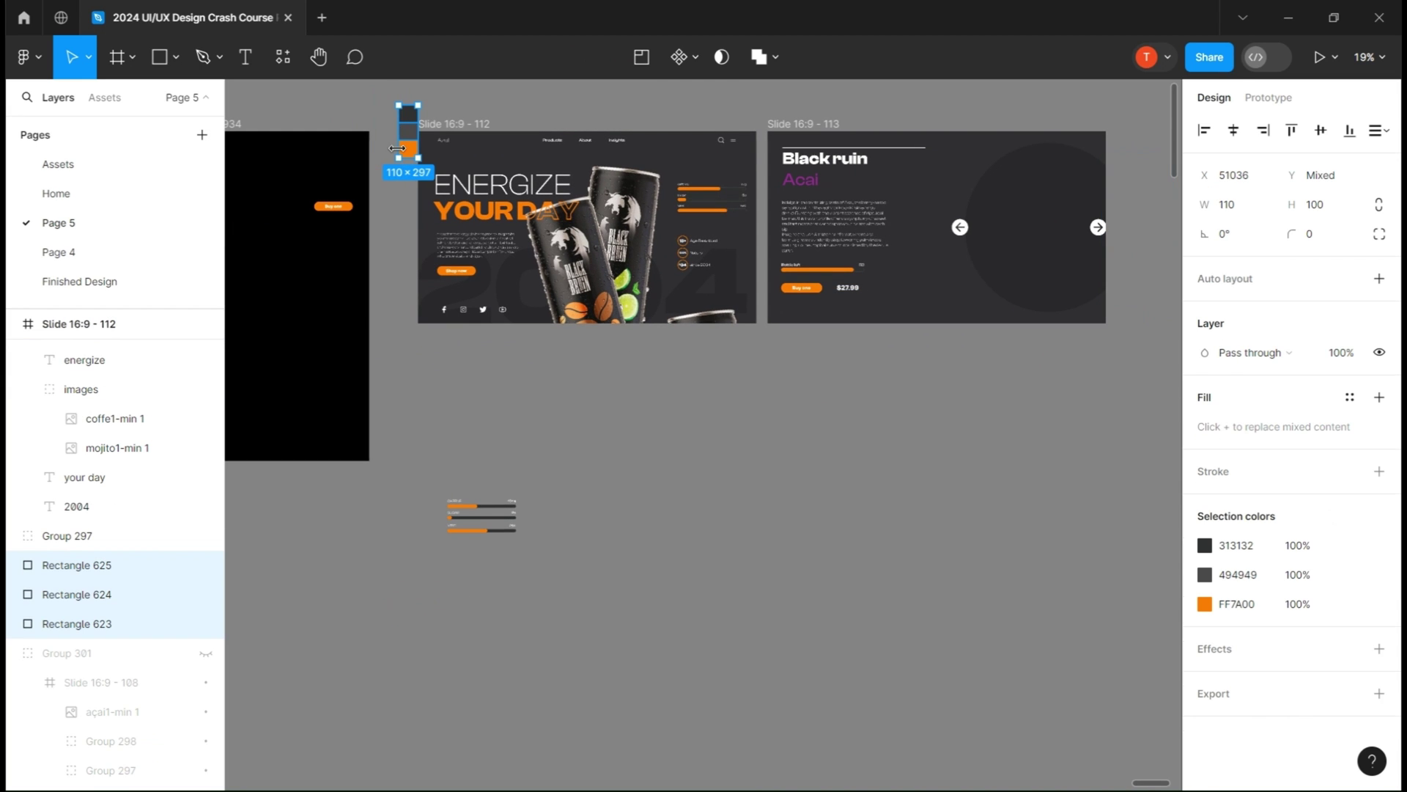
pyautogui.moveTo(314, 445); pyautogui.dragTo(269, 554)
pyautogui.moveTo(540, 562); pyautogui.dragTo(480, 519)
pyautogui.moveTo(480, 519); pyautogui.dragTo(416, 555)
# Nest the second slide inside the hero slide's frame and set its X position to 0.
pyautogui.moveTo(842, 134); pyautogui.dragTo(501, 297)
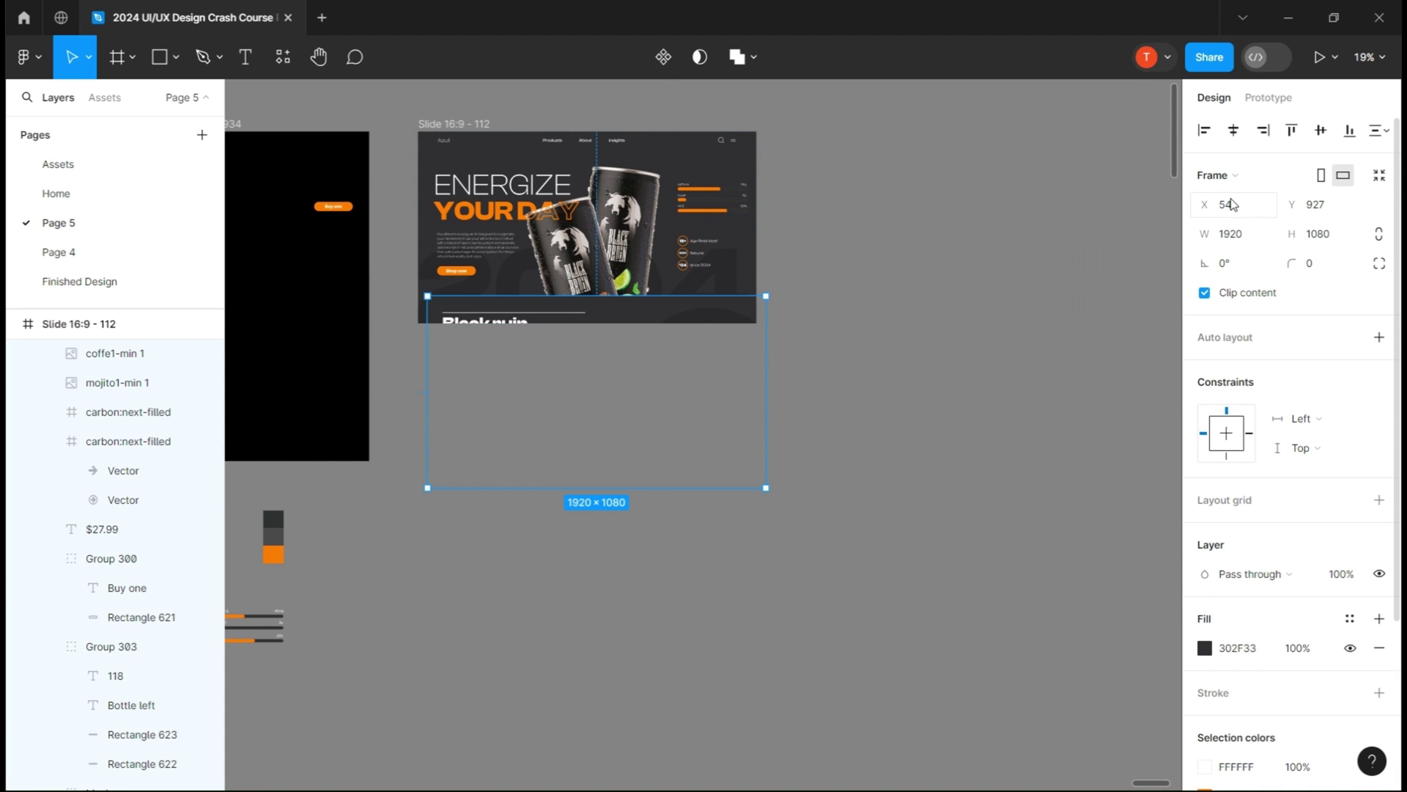
pyautogui.press('Return')
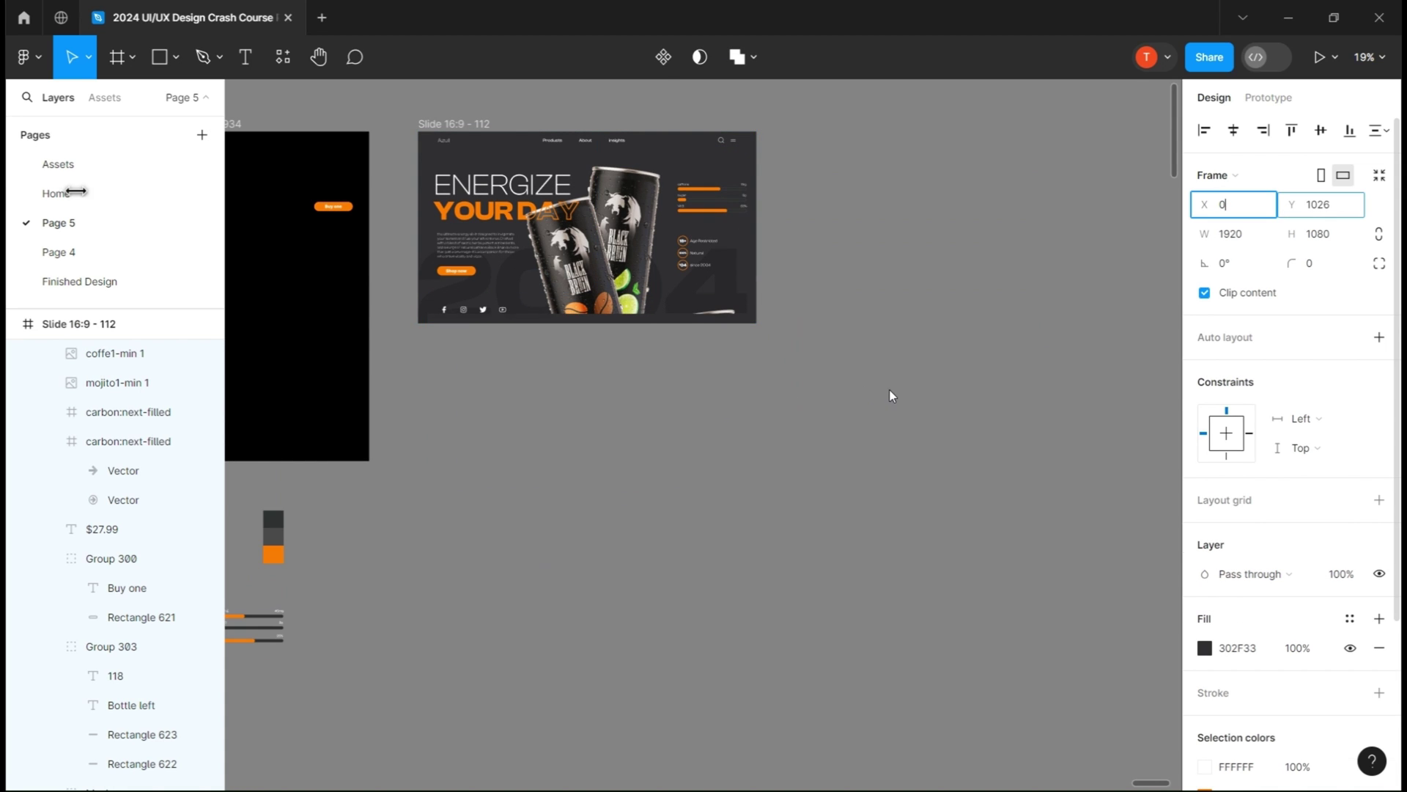
pyautogui.click(722, 374)
# Turn off content clipping on the hero frame and position the nested slide directly beneath the hero section.
pyautogui.click(454, 124)
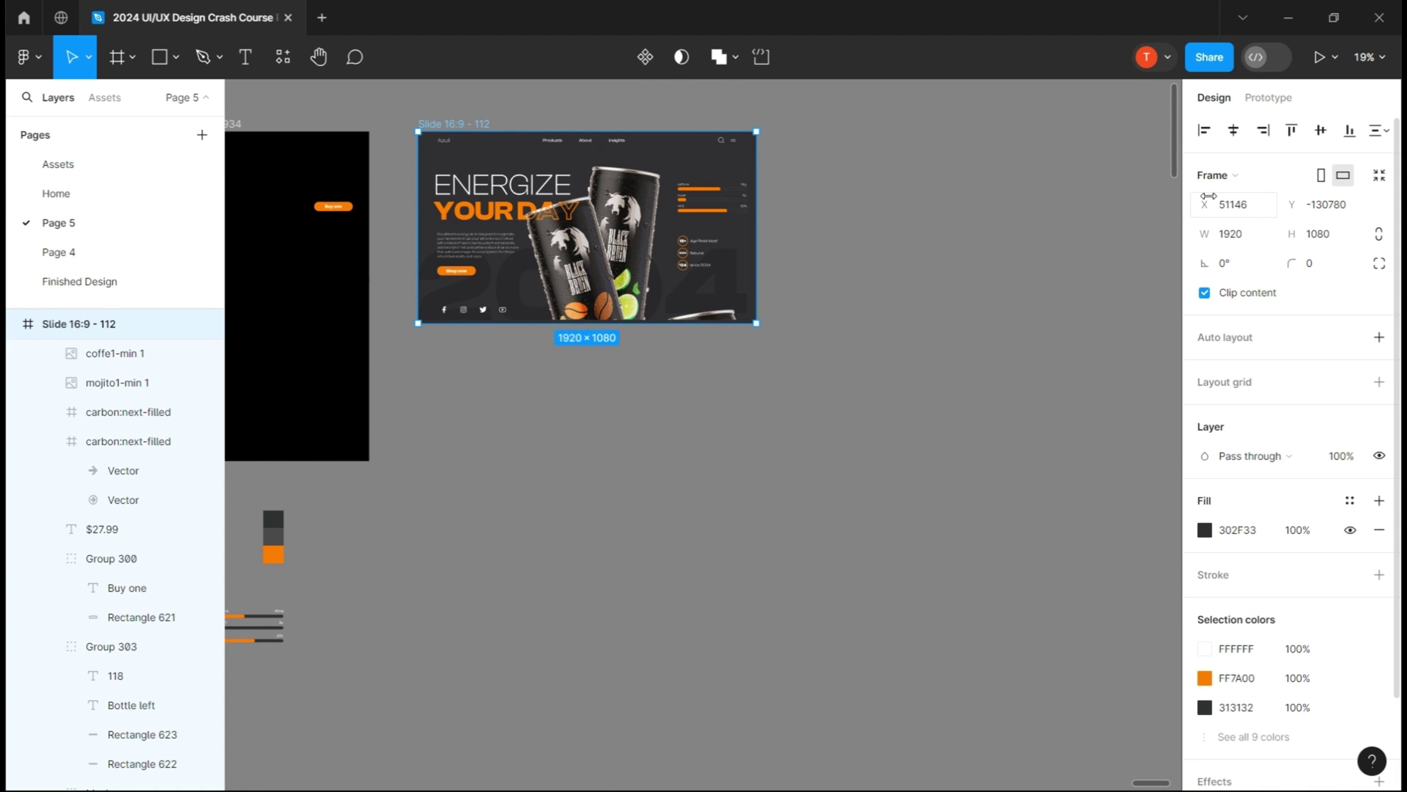
pyautogui.click(1204, 292)
pyautogui.scroll(1, 605, 367)
pyautogui.moveTo(1299, 212)
pyautogui.mouseDown()
pyautogui.moveTo(1328, 213)
pyautogui.moveTo(38, 207)
pyautogui.moveTo(1344, 216)
pyautogui.moveTo(1322, 222)
pyautogui.mouseUp()
pyautogui.click(755, 366)
# Bring the tilted acai can in front of the nested second slide.
pyautogui.click(754, 307)
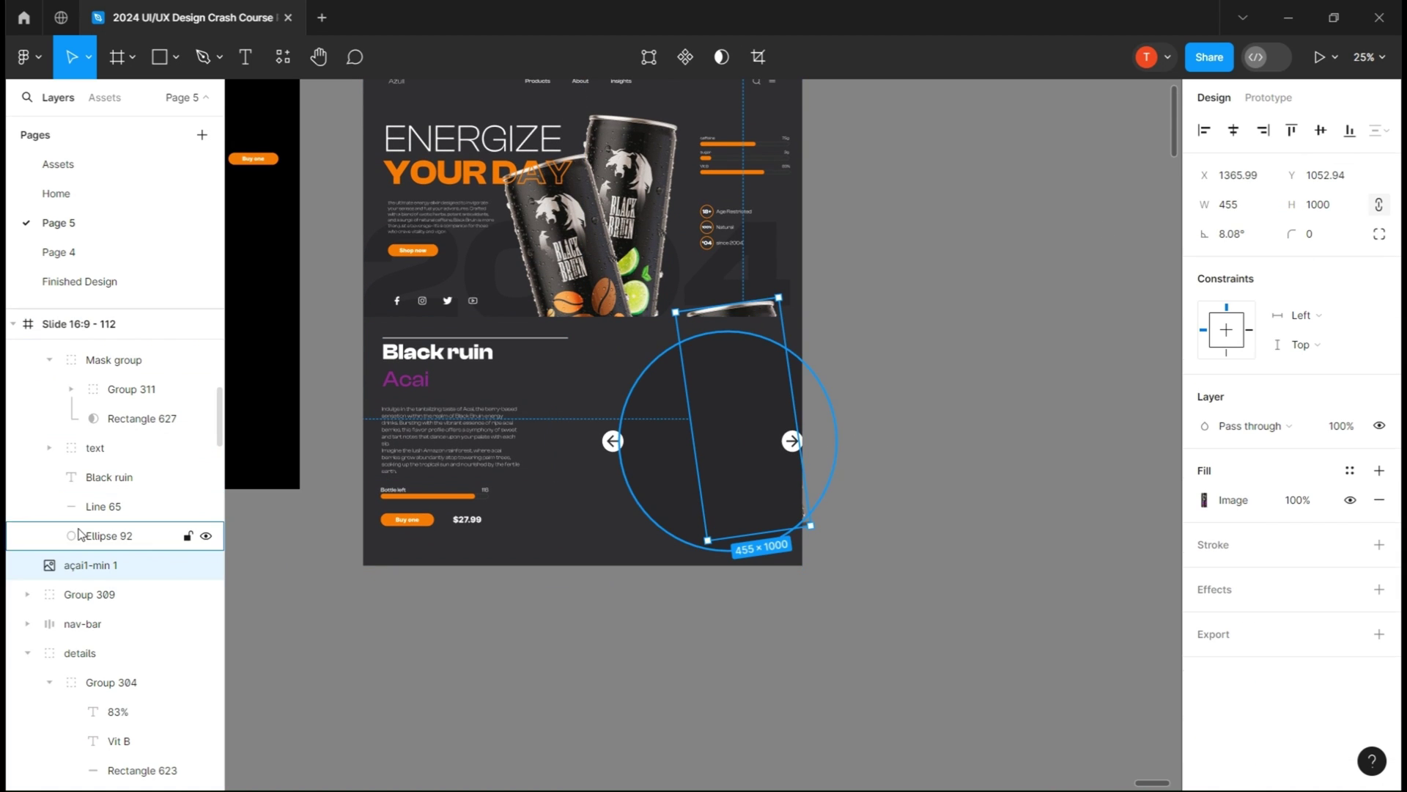
pyautogui.press(']')
pyautogui.scroll(1, 459, 469)
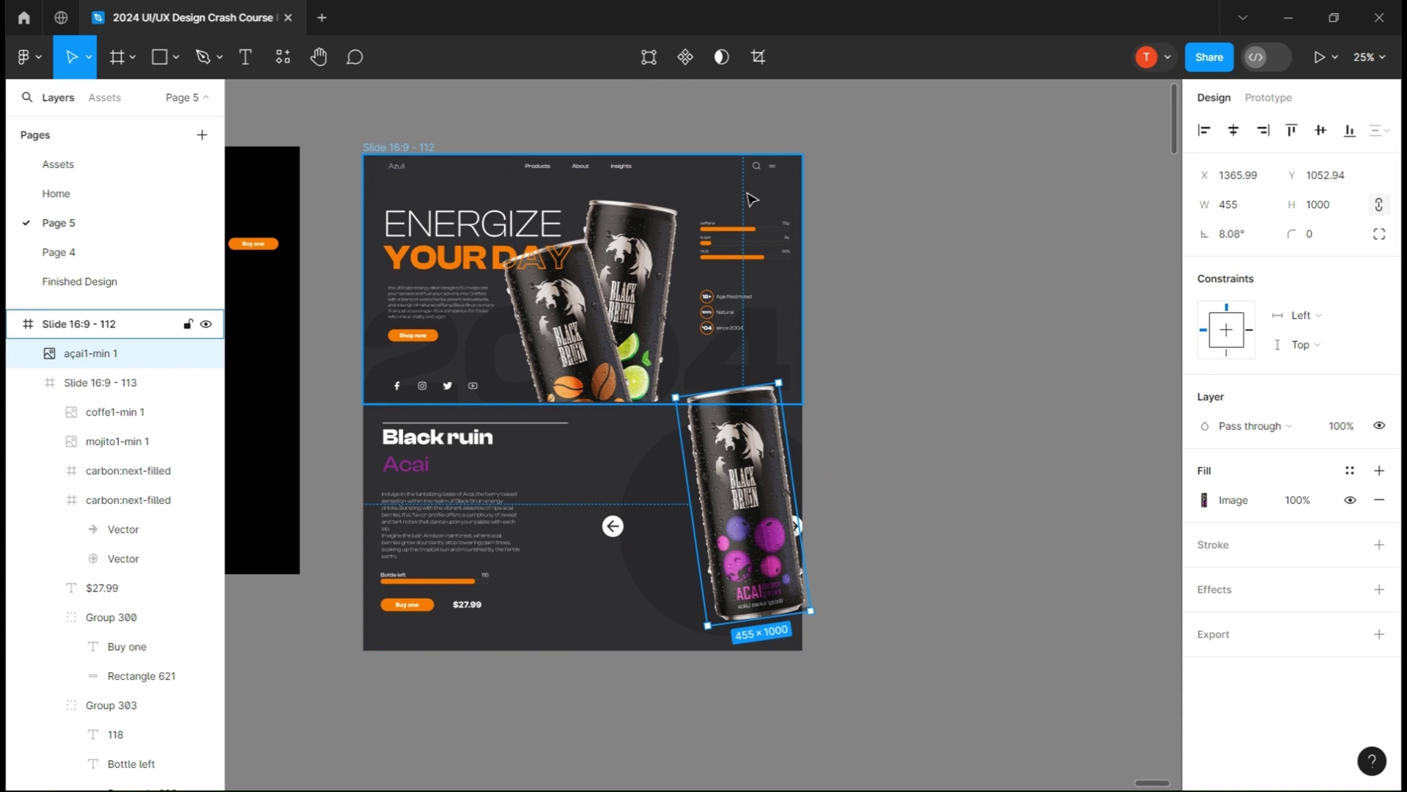
# Turn content clipping back on for the hero frame and duplicate it into a column of three frames, one above and one below.
pyautogui.click(388, 149)
pyautogui.click(1204, 292)
pyautogui.scroll(-3, 952, 442)
pyautogui.moveTo(952, 442); pyautogui.dragTo(735, 344)
pyautogui.moveTo(550, 95); pyautogui.dragTo(887, 218)
pyautogui.keyDown('alt'); pyautogui.moveTo(859, 463); pyautogui.dragTo(848, 541); pyautogui.keyUp('alt')
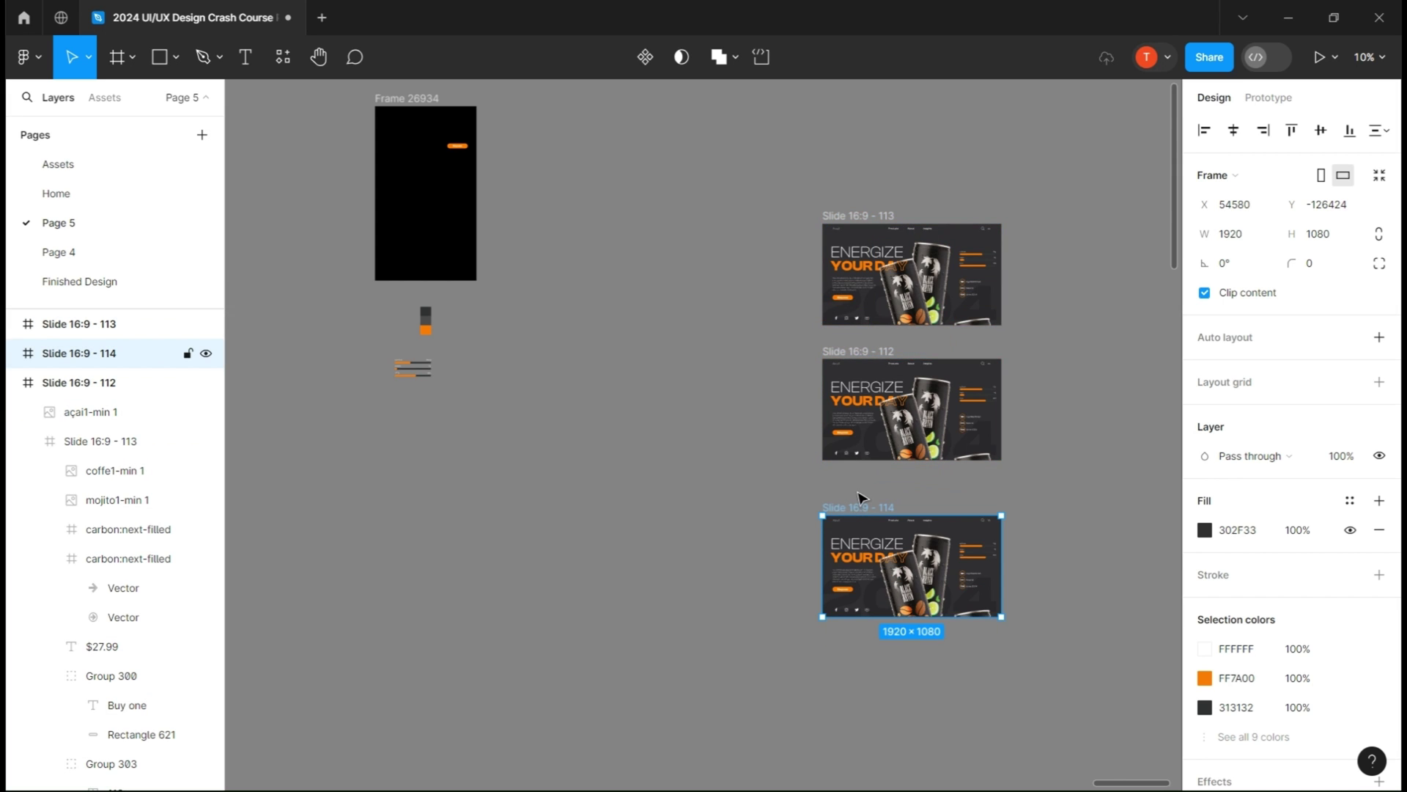
# Raise the ENERGIZE heading and the outlined YOUR DAY text together in the topmost frame copy.
pyautogui.scroll(8, 960, 330)
pyautogui.scroll(-3, 961, 330)
pyautogui.scroll(2, 982, 378)
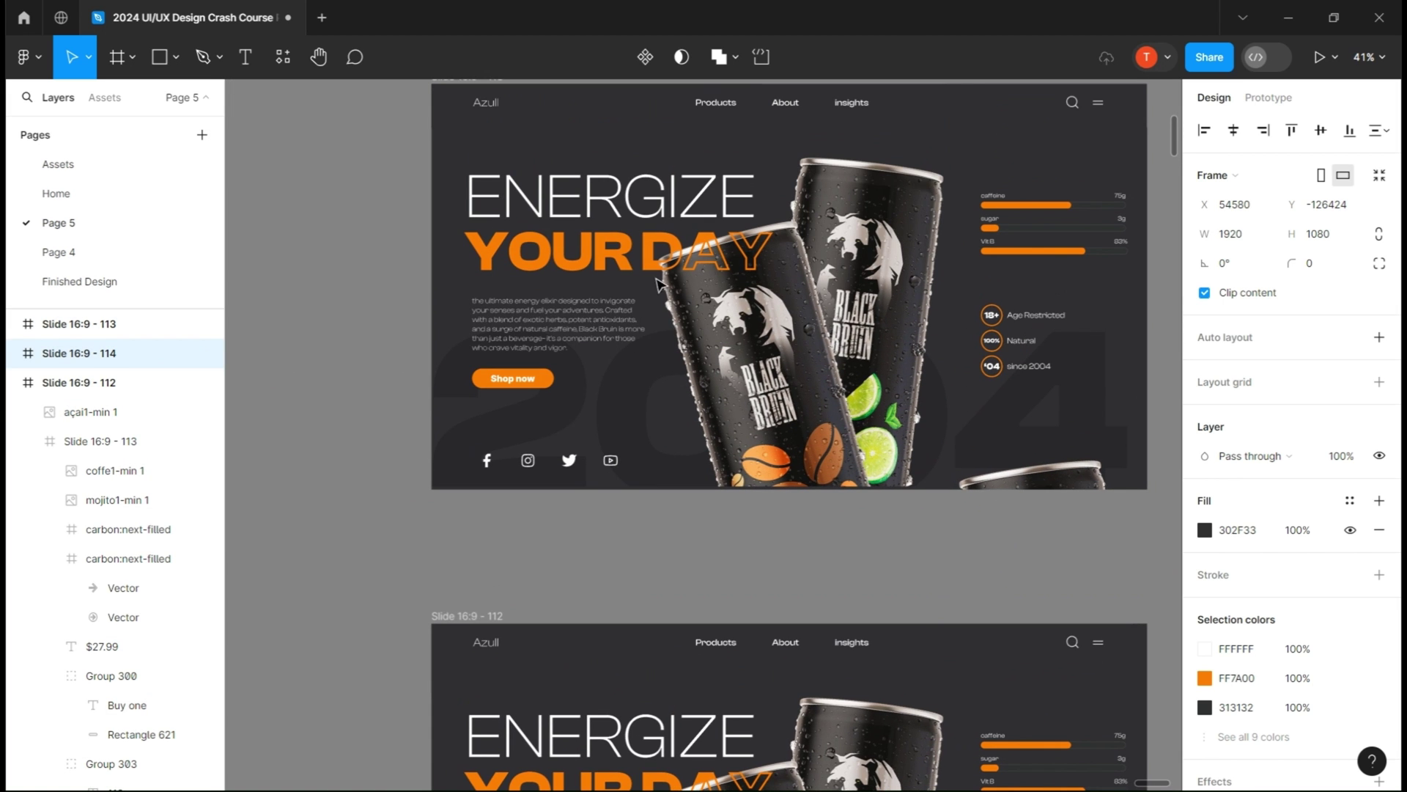
pyautogui.click(590, 221)
pyautogui.keyDown('shift'); pyautogui.click(561, 255); pyautogui.keyUp('shift')
pyautogui.moveTo(1298, 176); pyautogui.dragTo(1090, 201)
# Move the solid orange YOUR DAY text in the topmost frame to Y 241, directly behind the outlined copy.
pyautogui.click(579, 253)
pyautogui.click(591, 214)
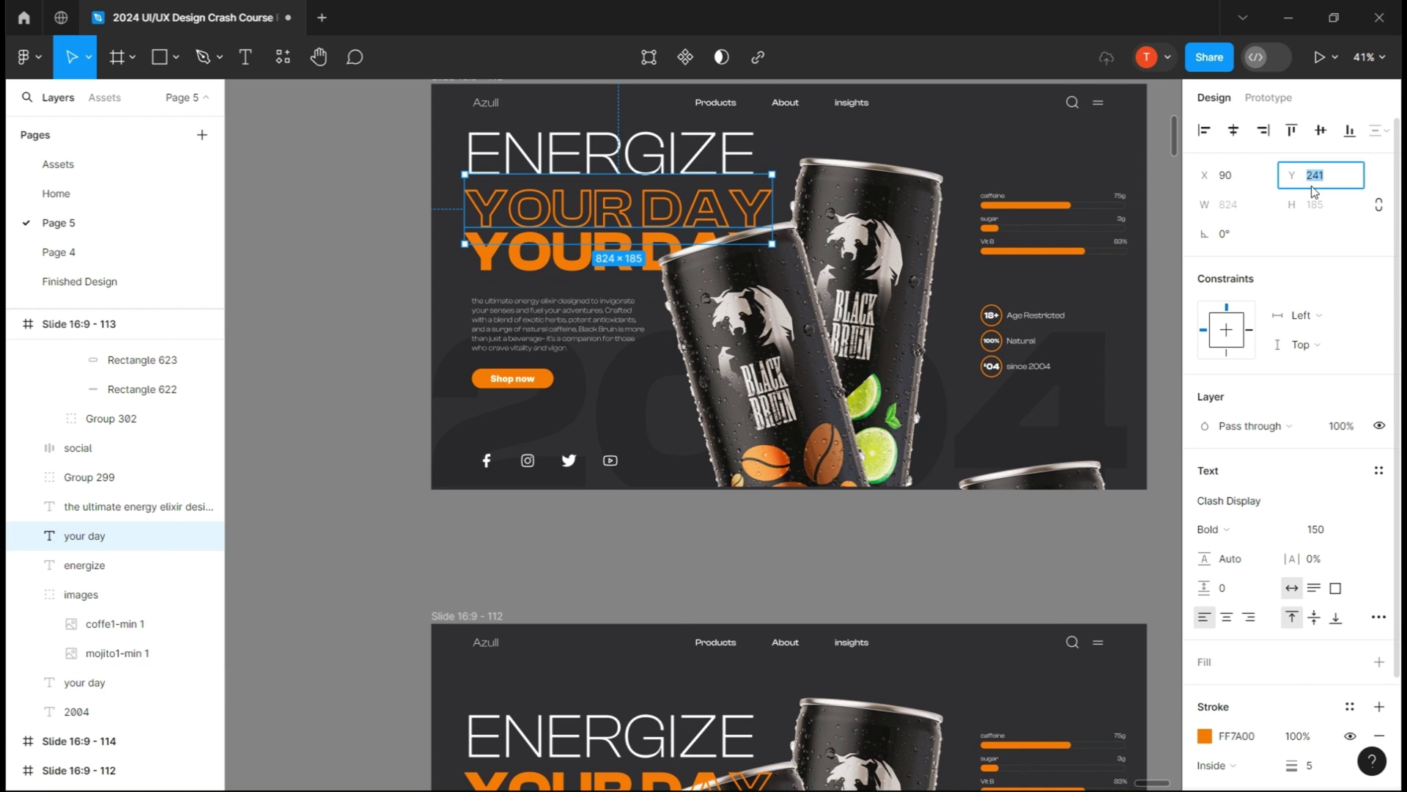
pyautogui.click(601, 260)
pyautogui.write('241')
# Set the opacity of the solid YOUR DAY, ENERGIZE and outlined YOUR DAY texts in the topmost frame to 0.
pyautogui.click(1339, 431)
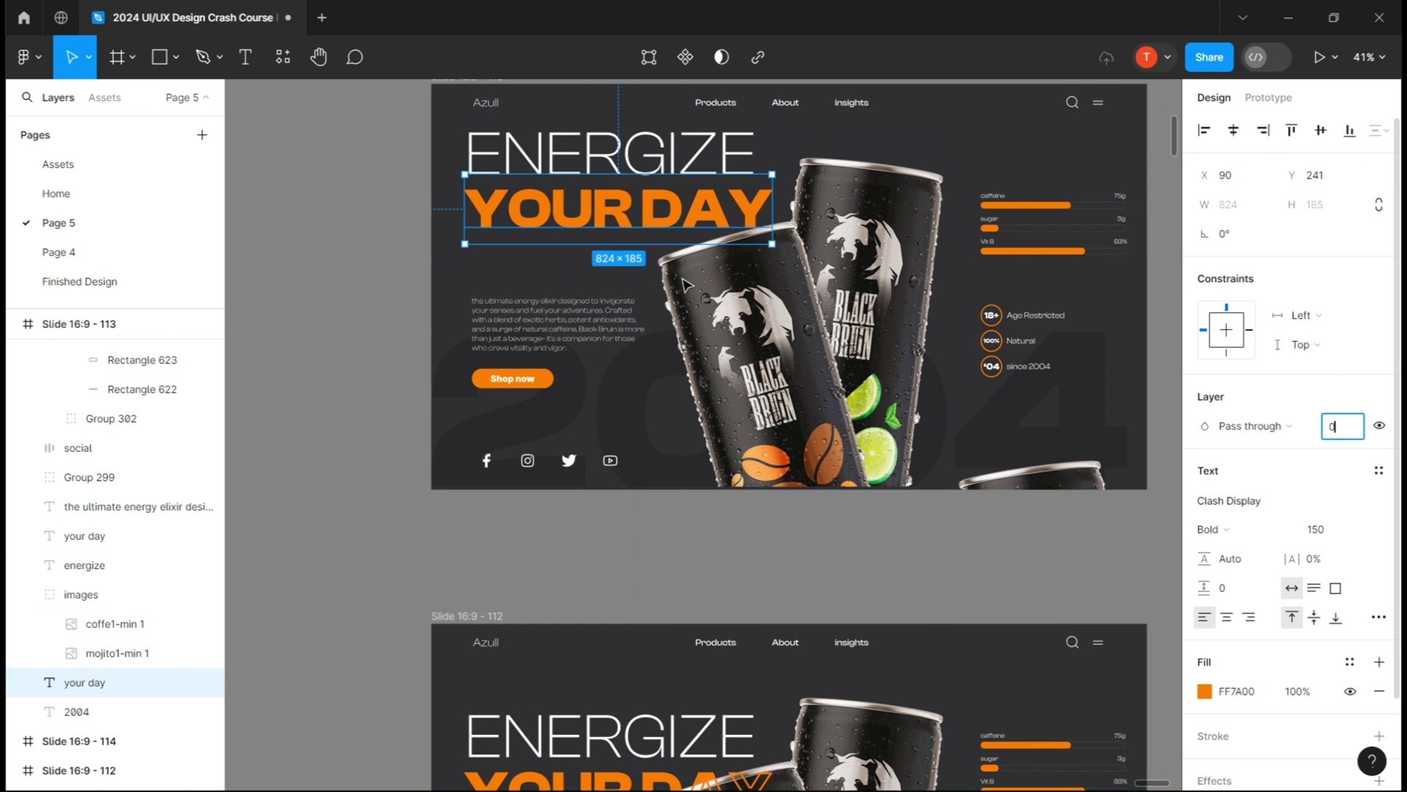
pyautogui.click(663, 158)
pyautogui.click(1341, 426)
pyautogui.write('0')
pyautogui.click(653, 212)
pyautogui.click(1342, 426)
pyautogui.write('0')
# Lower the description paragraph to Y 728 and the Shop now button to Y 915 in the topmost frame.
pyautogui.click(606, 330)
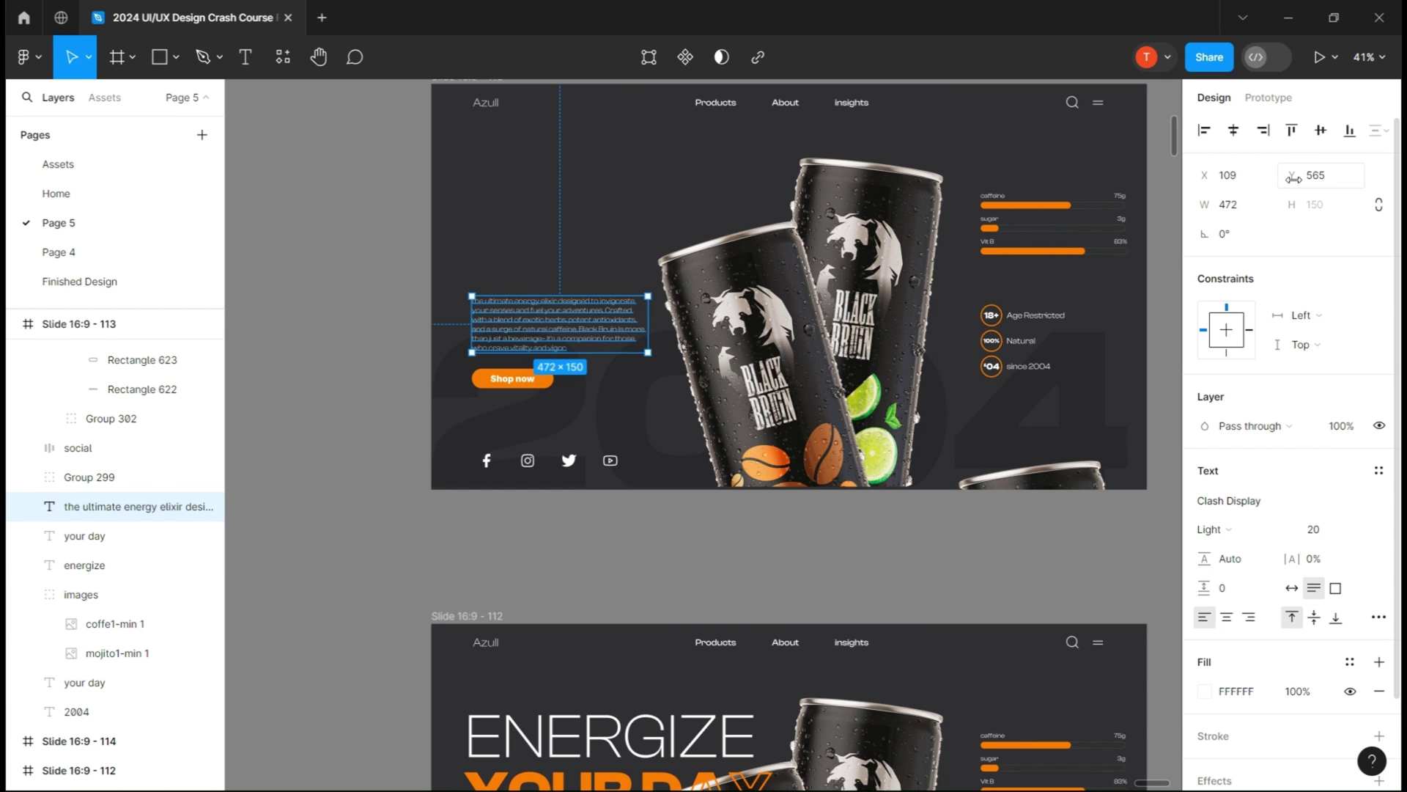
pyautogui.moveTo(1295, 179); pyautogui.dragTo(1393, 180)
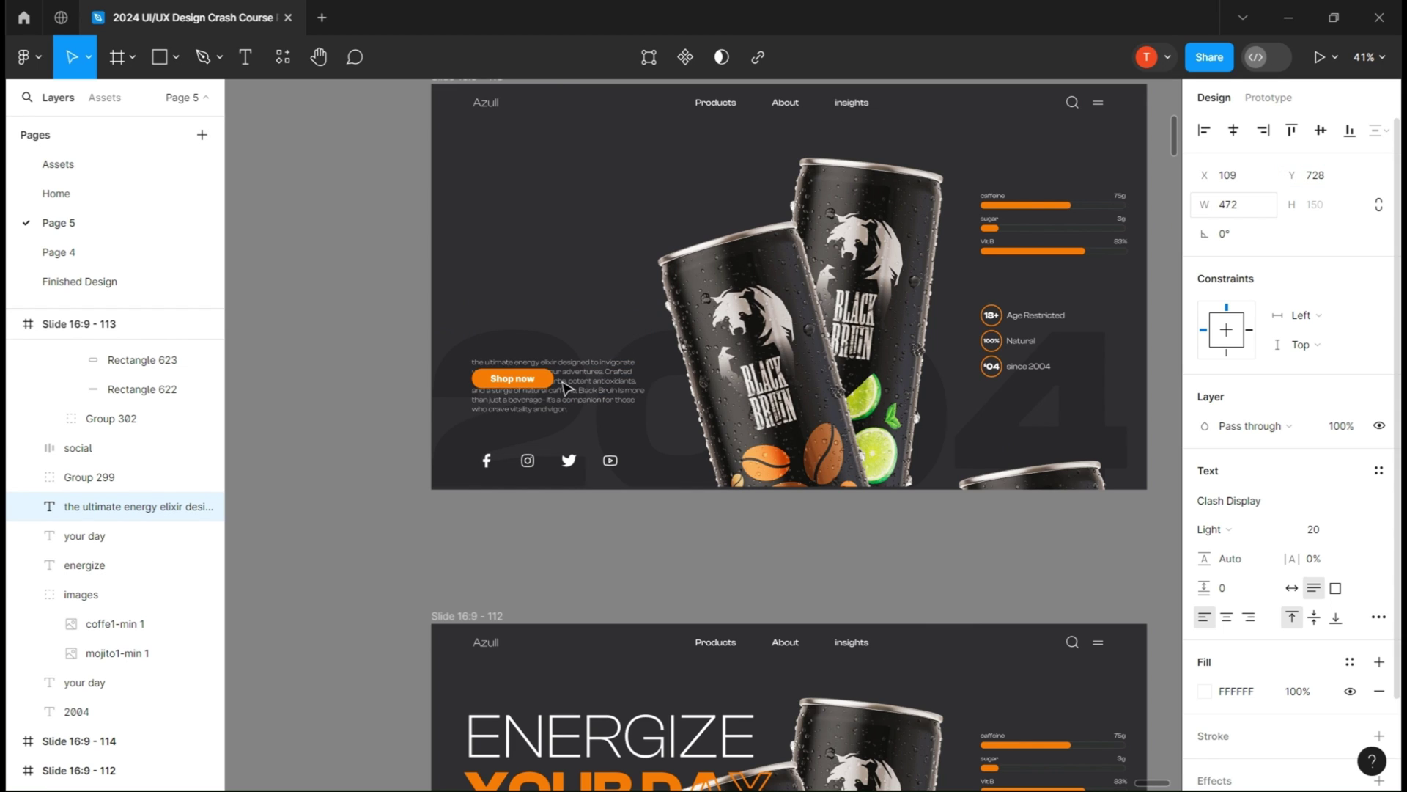
pyautogui.click(529, 379)
pyautogui.moveTo(1295, 206); pyautogui.dragTo(1331, 205)
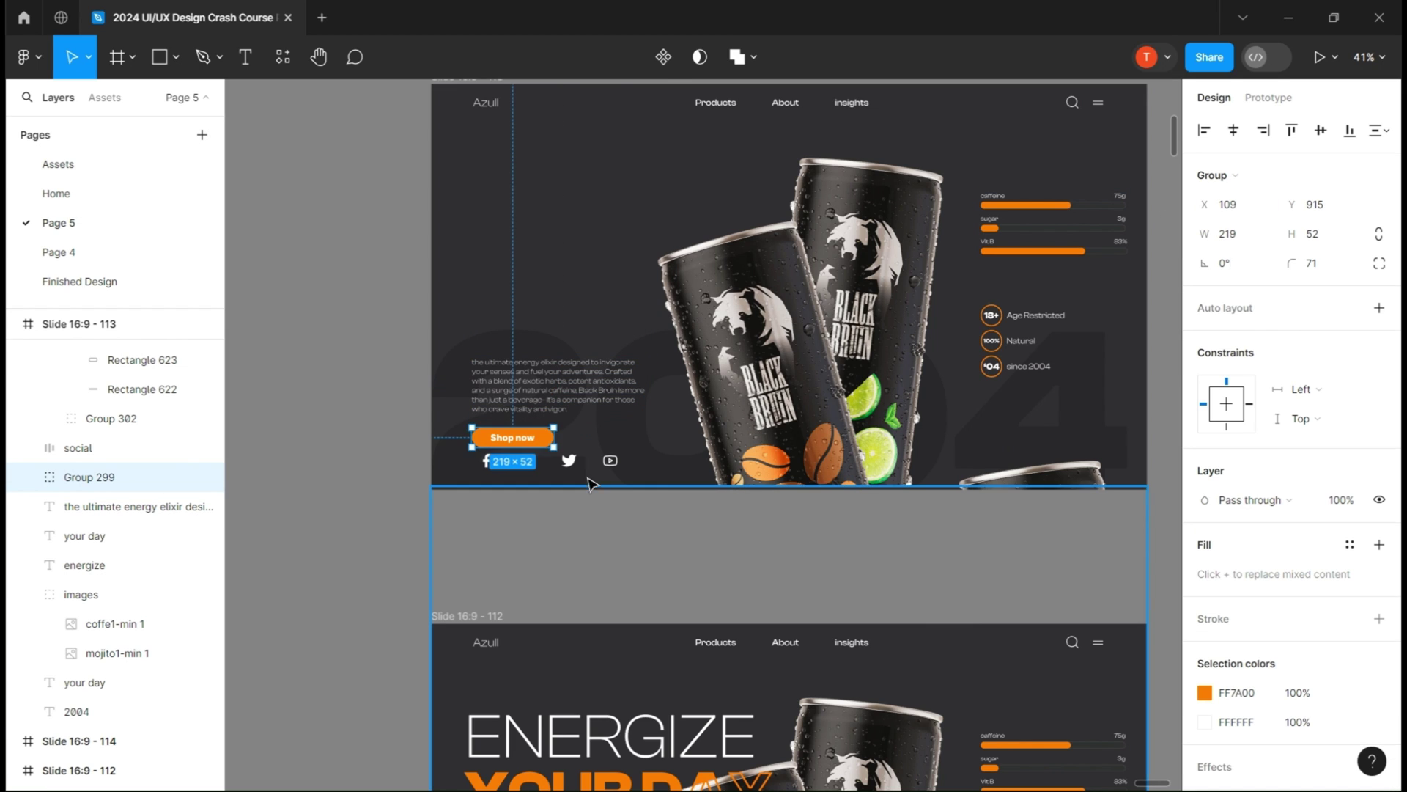
# Lower the social icons row to Y 1064 and set the icons, Shop now button and description to 0 opacity.
pyautogui.hotkey('shift', 'Tab')
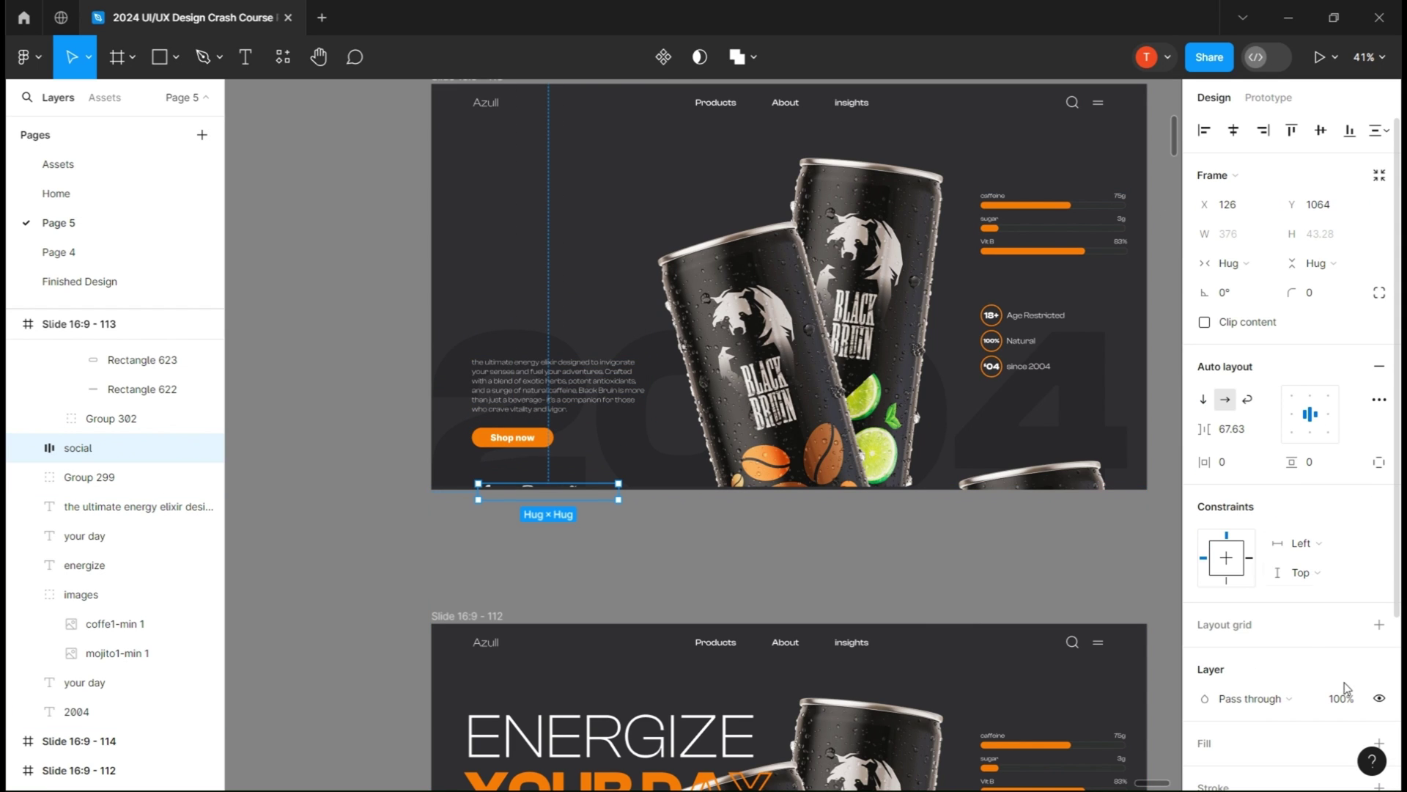
pyautogui.press('Tab')
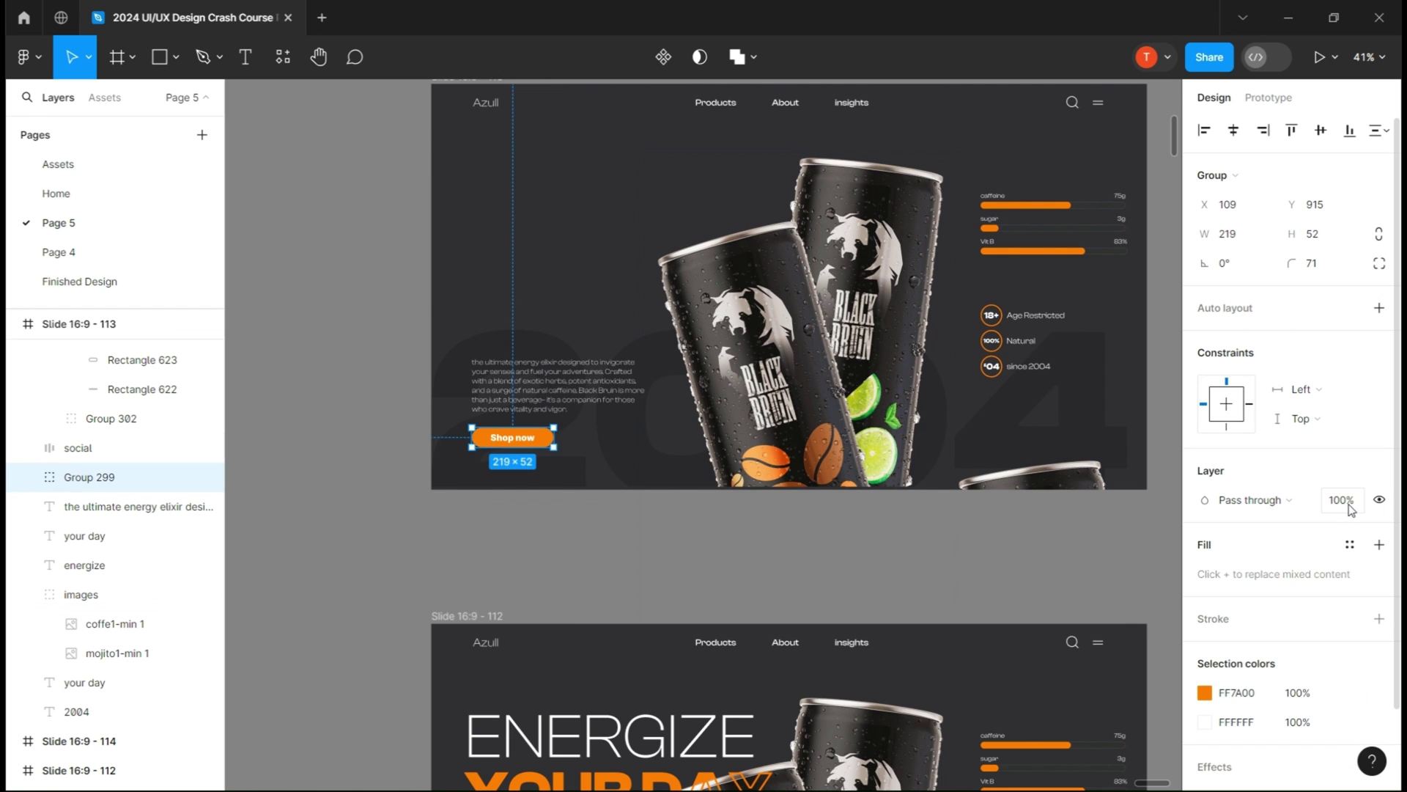
pyautogui.click(493, 402)
pyautogui.press('0')
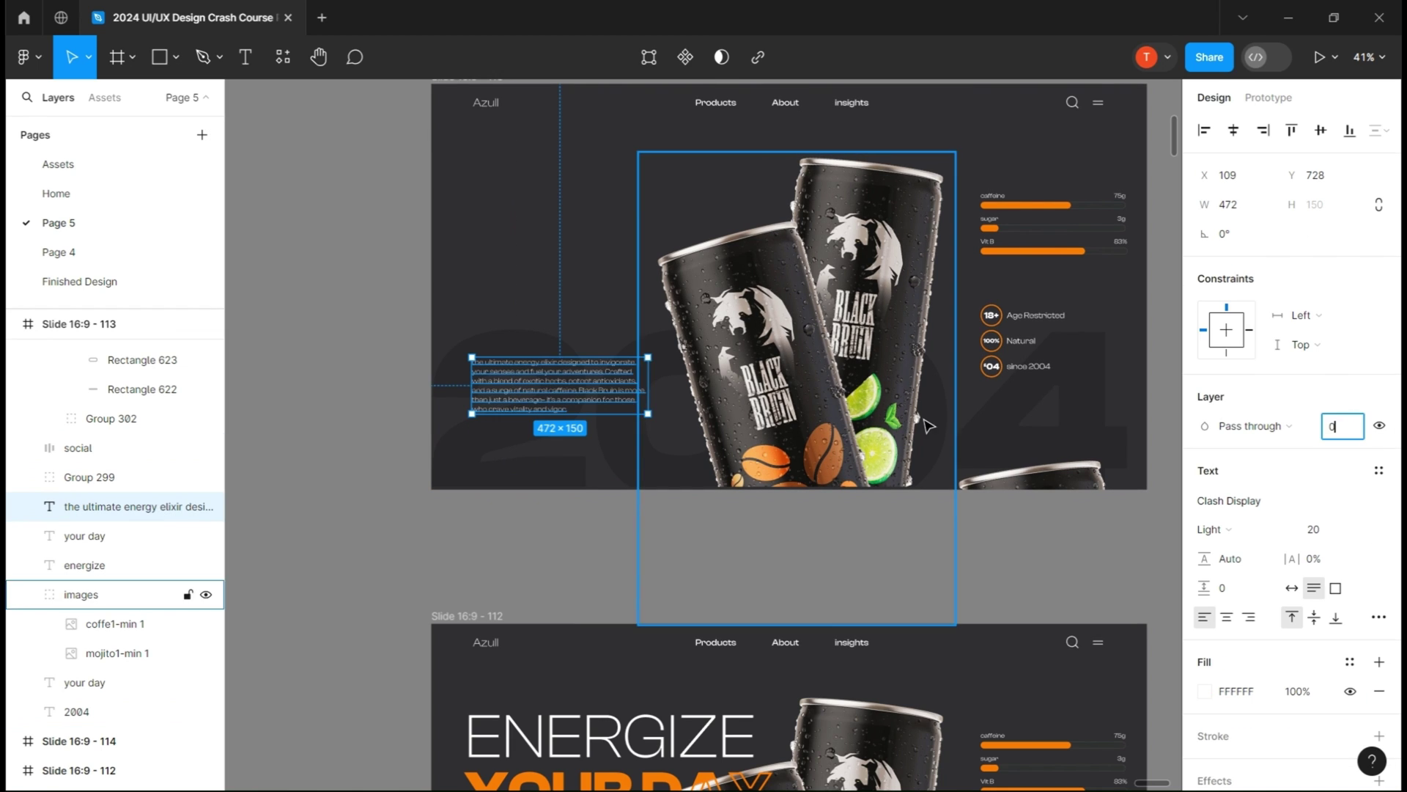
# Lower the age, natural and since 2004 badge group in the topmost frame and make it fully transparent.
pyautogui.click(1006, 352)
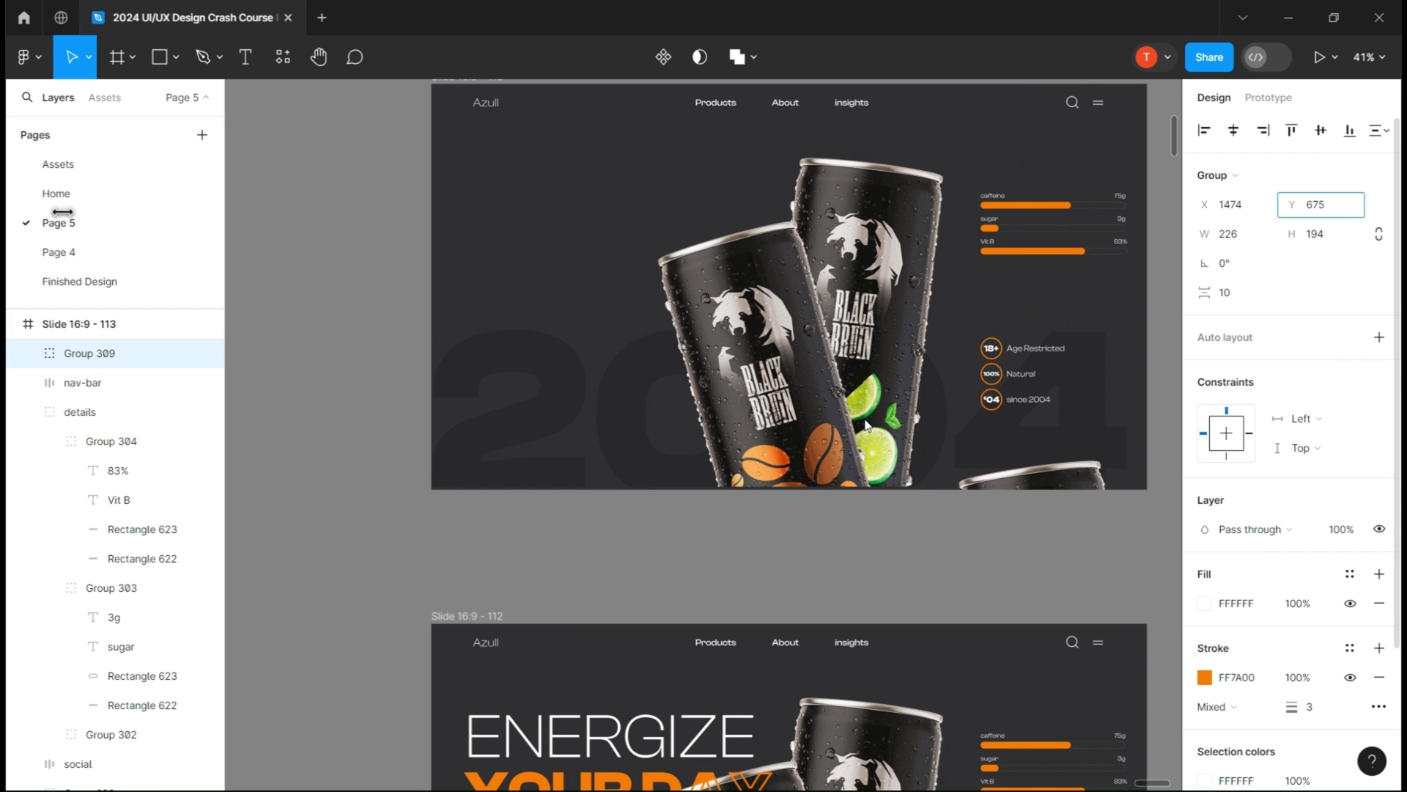
pyautogui.click(1043, 217)
pyautogui.click(1024, 377)
pyautogui.doubleClick(1024, 377)
pyautogui.click(1026, 387)
pyautogui.click(1026, 377)
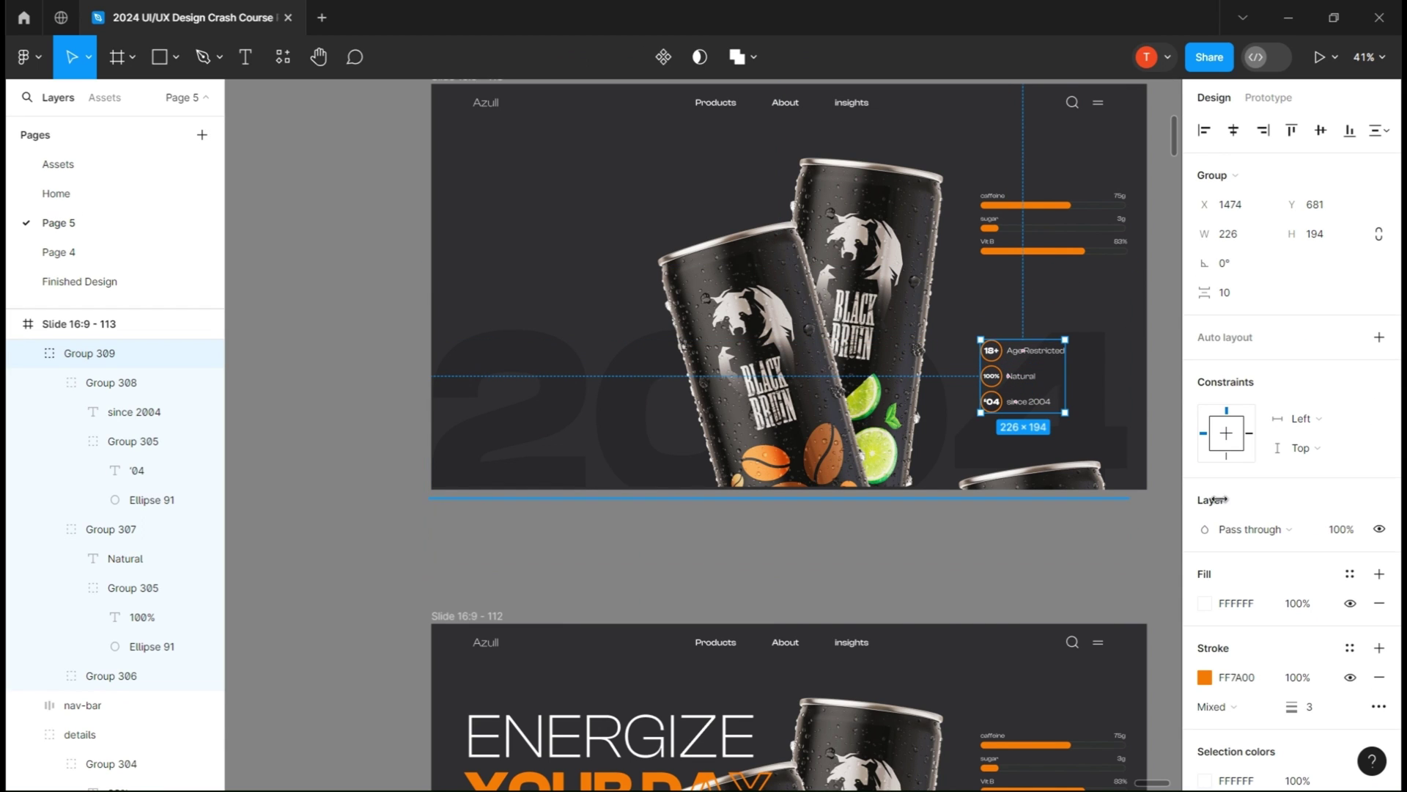
pyautogui.hotkey('ctrl', 'z')
pyautogui.hotkey('ctrl', 'z')
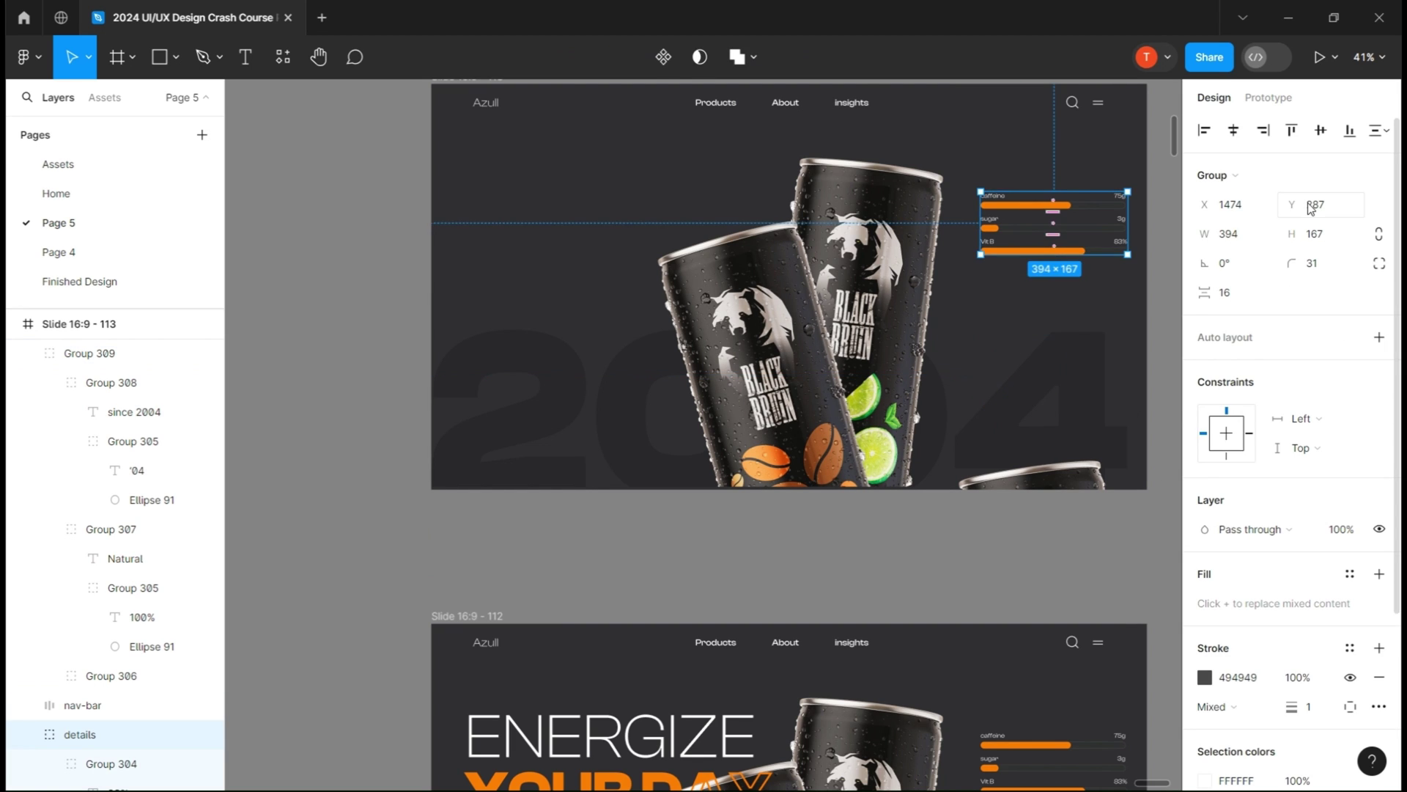
# Lower the caffeine, sugar and Vit B details group to Y 436 and set its opacity to 50%.
pyautogui.hotkey('ctrl', 'z')
pyautogui.click(1343, 530)
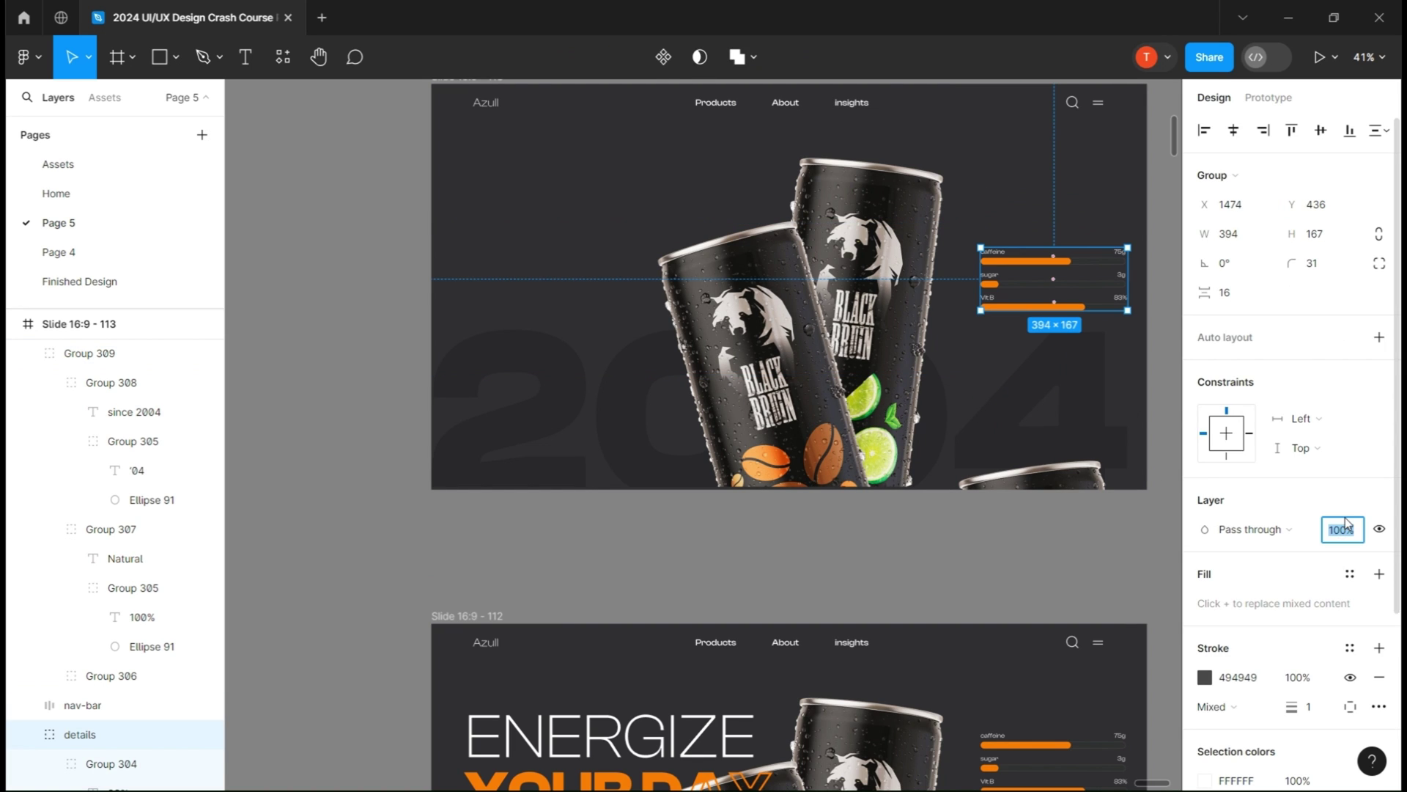
pyautogui.write('50')
pyautogui.click(1127, 535)
# Shorten the orange caffeine, sugar and Vit B bars to small stubs at the start of their tracks.
pyautogui.scroll(5, 1077, 421)
pyautogui.click(1078, 528)
pyautogui.scroll(2, 1027, 454)
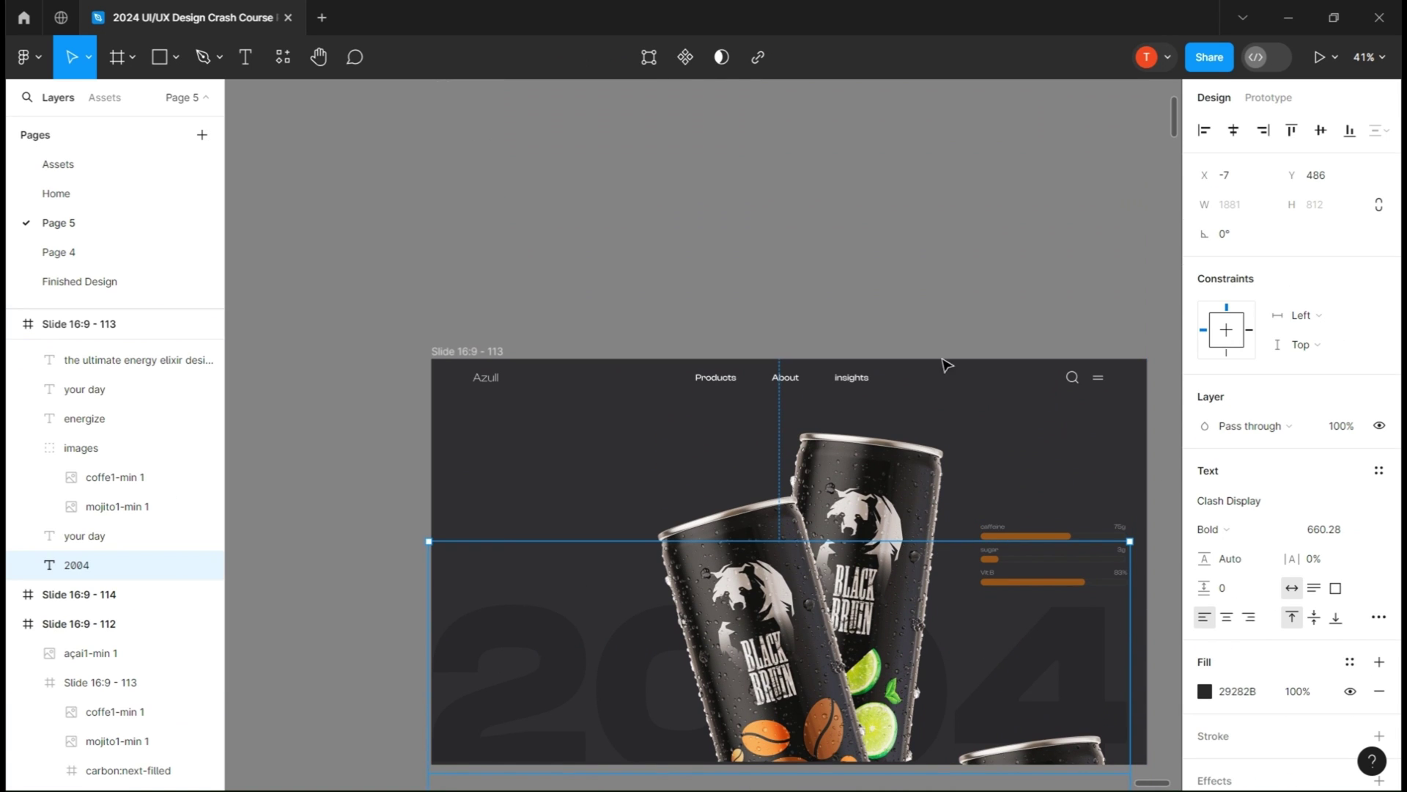
pyautogui.scroll(-3, 983, 384)
pyautogui.hscroll(3, 983, 384)
pyautogui.click(1051, 364)
pyautogui.scroll(4, 733, 404)
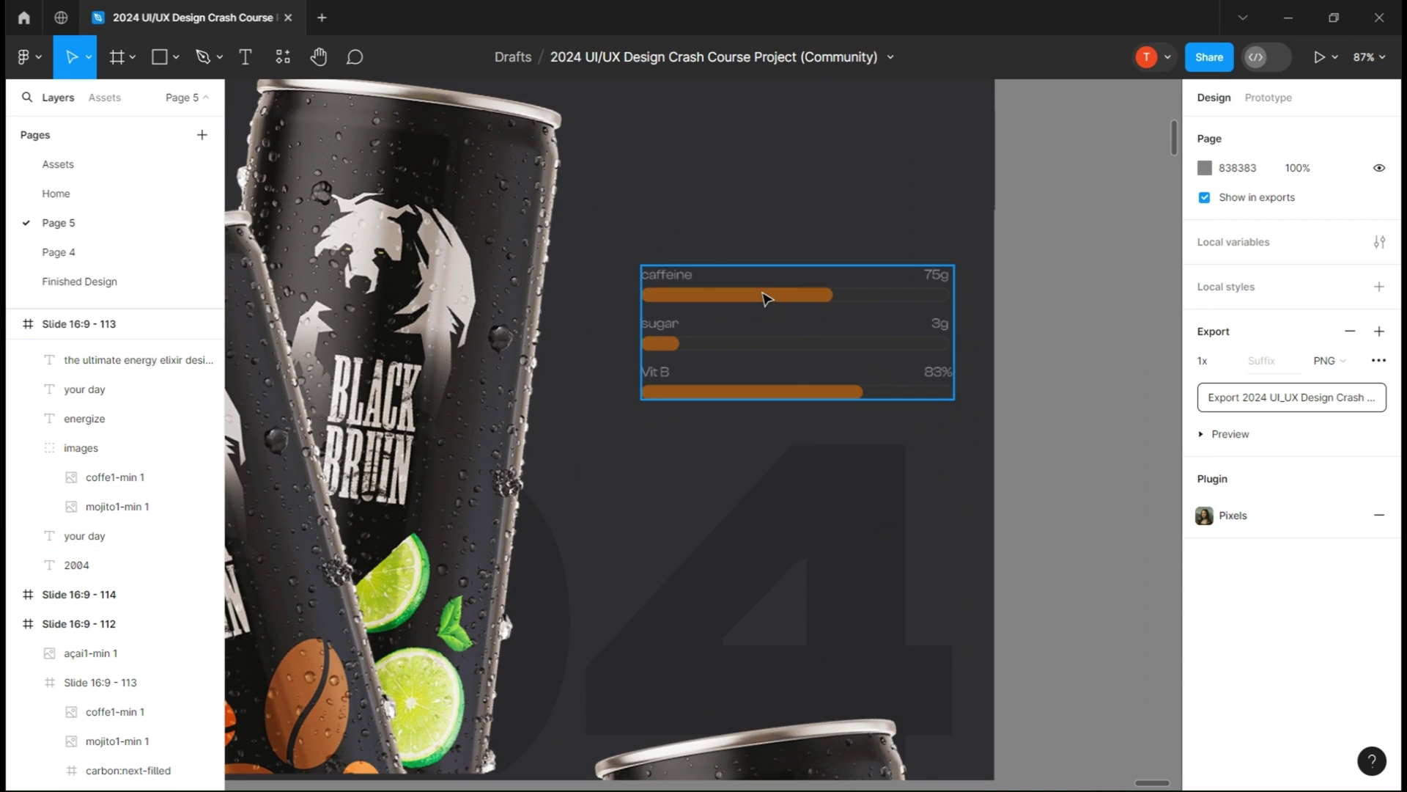
pyautogui.doubleClick(766, 298)
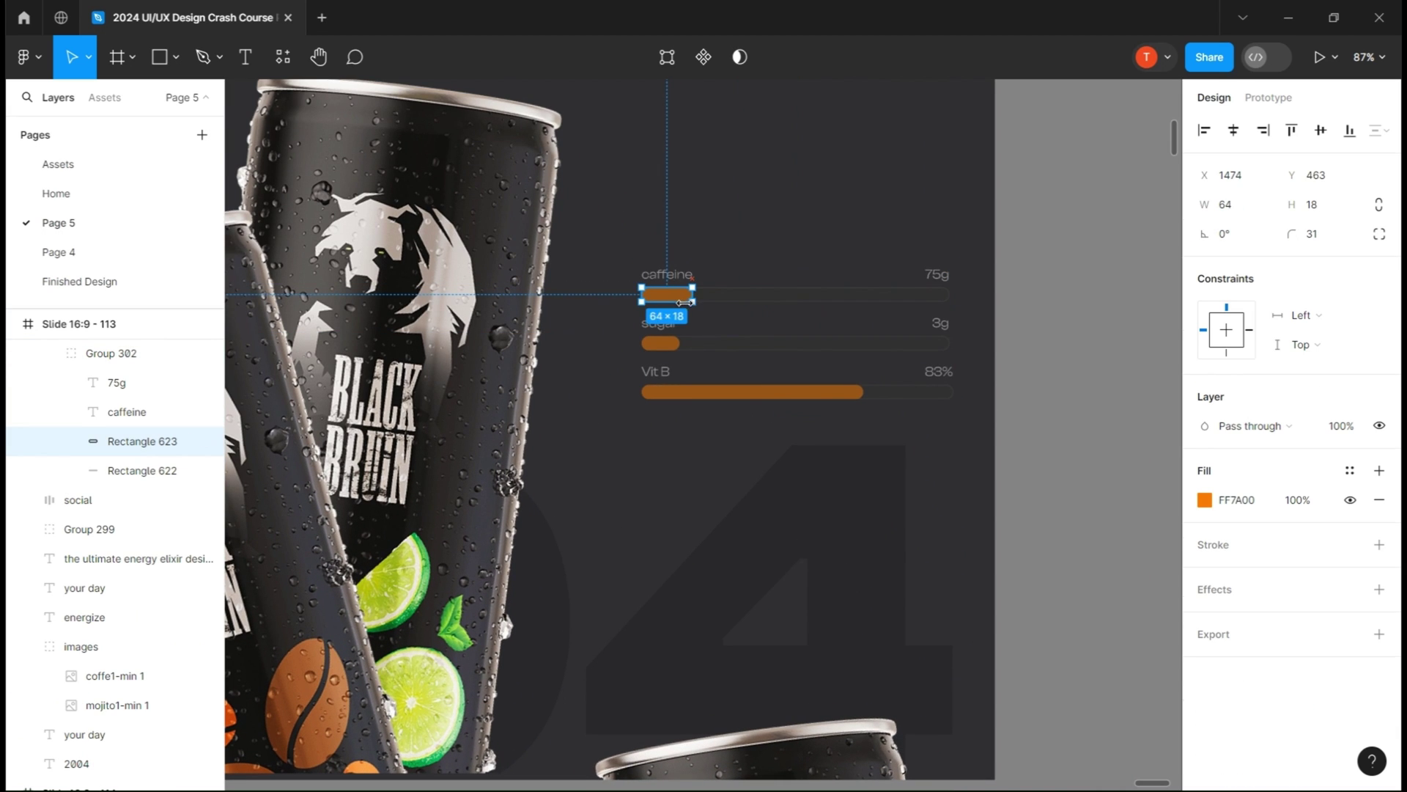
pyautogui.doubleClick(666, 346)
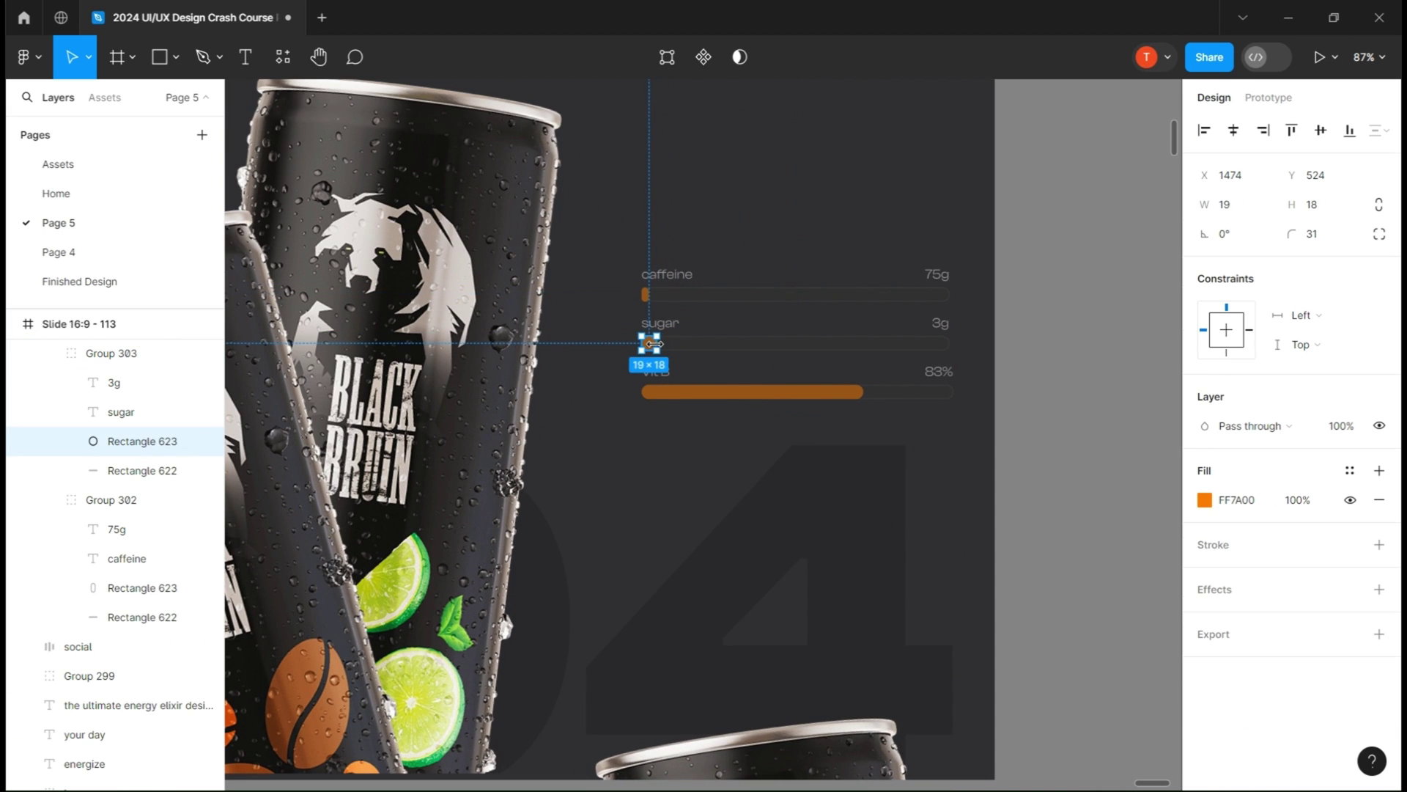
pyautogui.doubleClick(683, 399)
pyautogui.moveTo(822, 400); pyautogui.dragTo(664, 399)
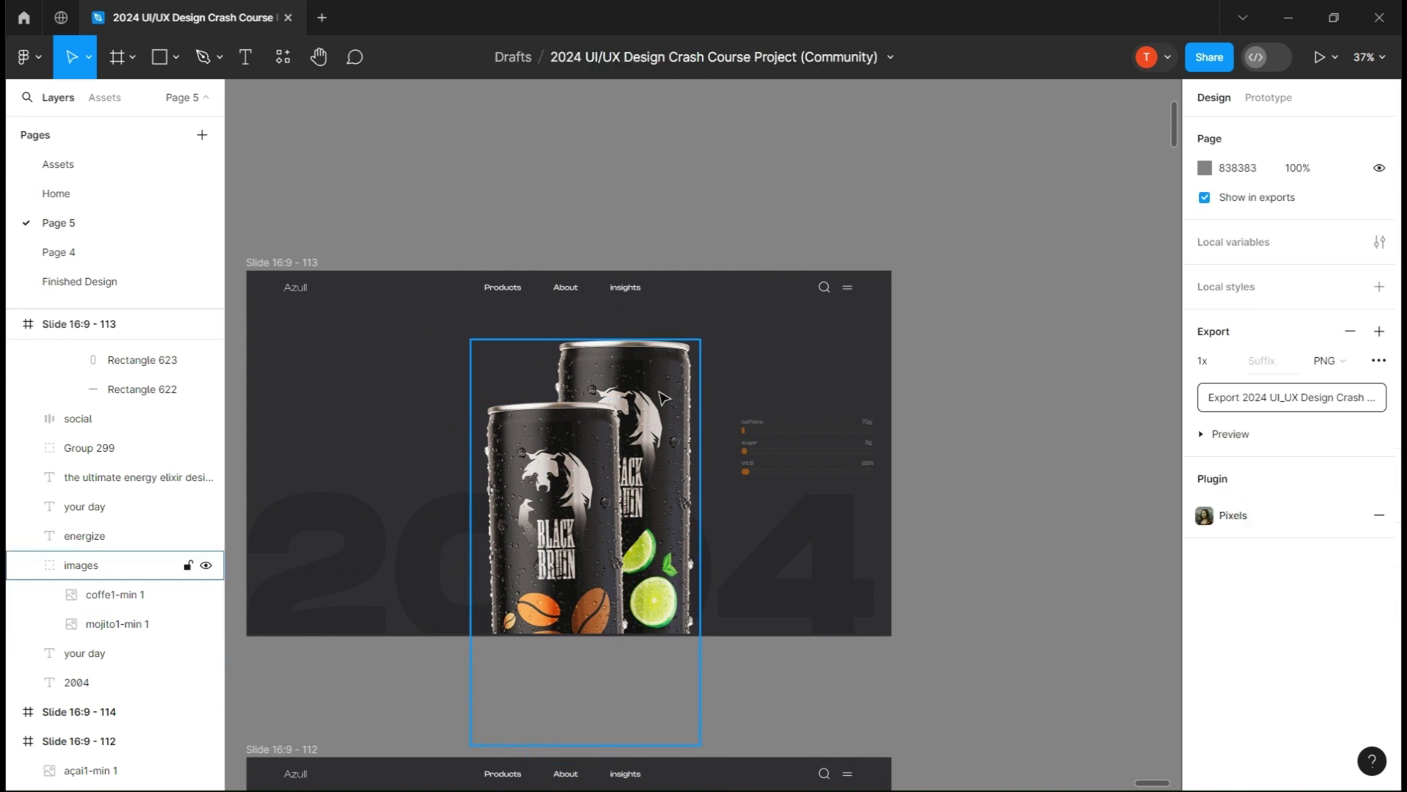
# Shift the can images group vertically, set its opacity to 0, and hide the large 2004 text and remaining can.
pyautogui.click(80, 565)
pyautogui.moveTo(205, 210); pyautogui.dragTo(407, 210)
pyautogui.click(1342, 530)
pyautogui.write('0')
pyautogui.click(400, 542)
pyautogui.click(553, 543)
pyautogui.click(795, 527)
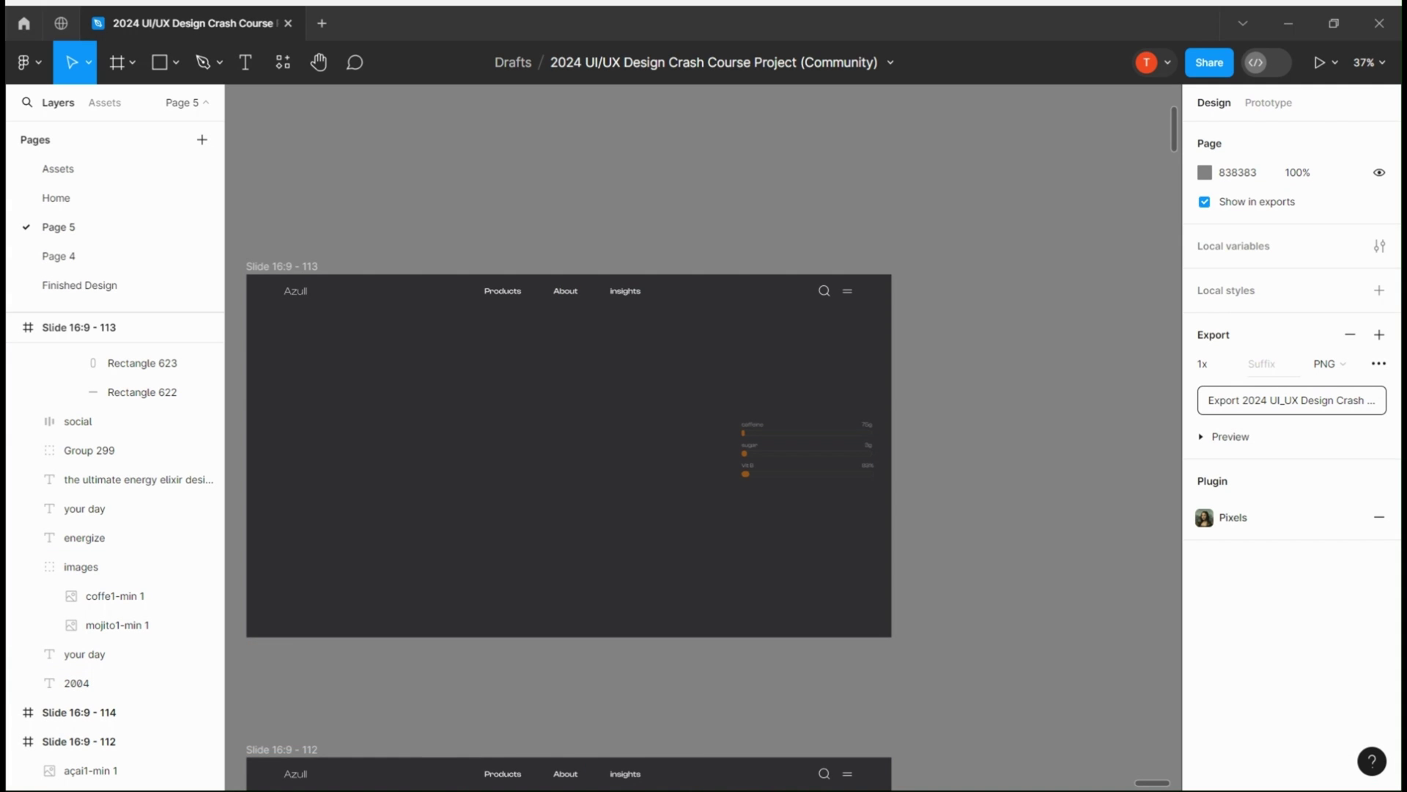
# Turn off content clipping on the middle hero frame and move the frame below it down to clear the Acai slide.
pyautogui.scroll(-5, 569, 440)
pyautogui.click(271, 228)
pyautogui.click(1205, 296)
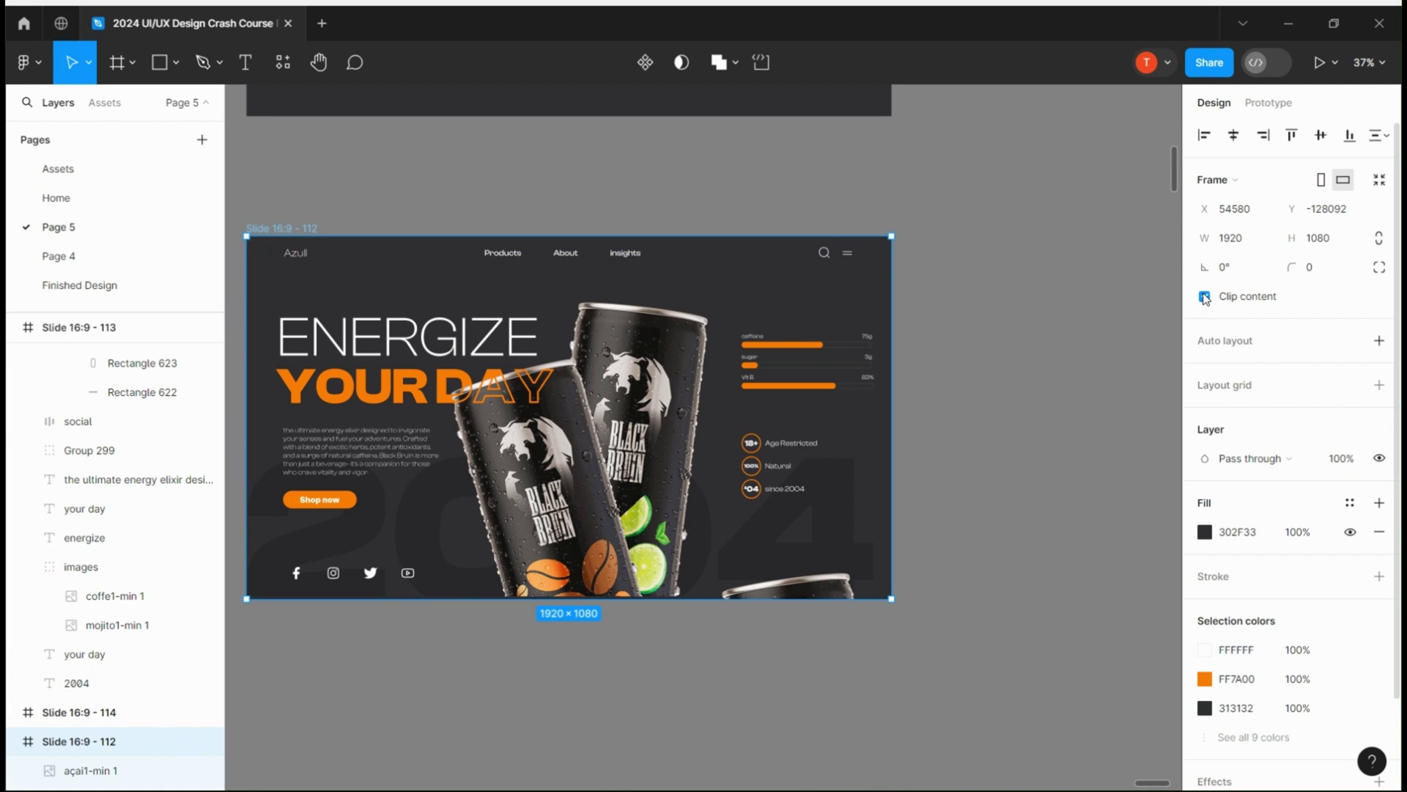
pyautogui.click(1205, 296)
pyautogui.scroll(-5, 876, 587)
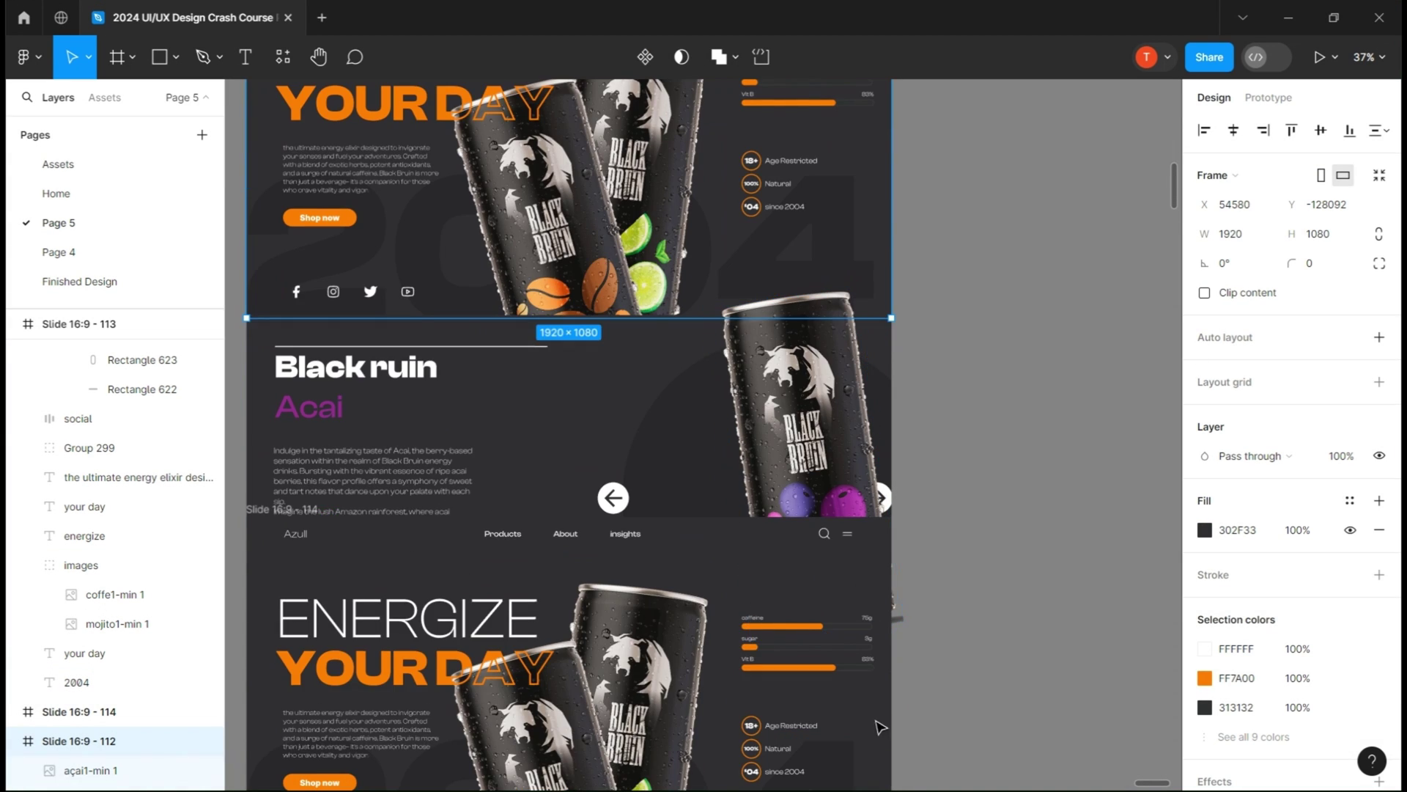
pyautogui.moveTo(266, 511); pyautogui.dragTo(266, 693)
# Shorten the orange Bottle left bar in the middle frame's Acai slide to a small stub.
pyautogui.click(803, 469)
pyautogui.click(343, 368)
pyautogui.doubleClick(401, 577)
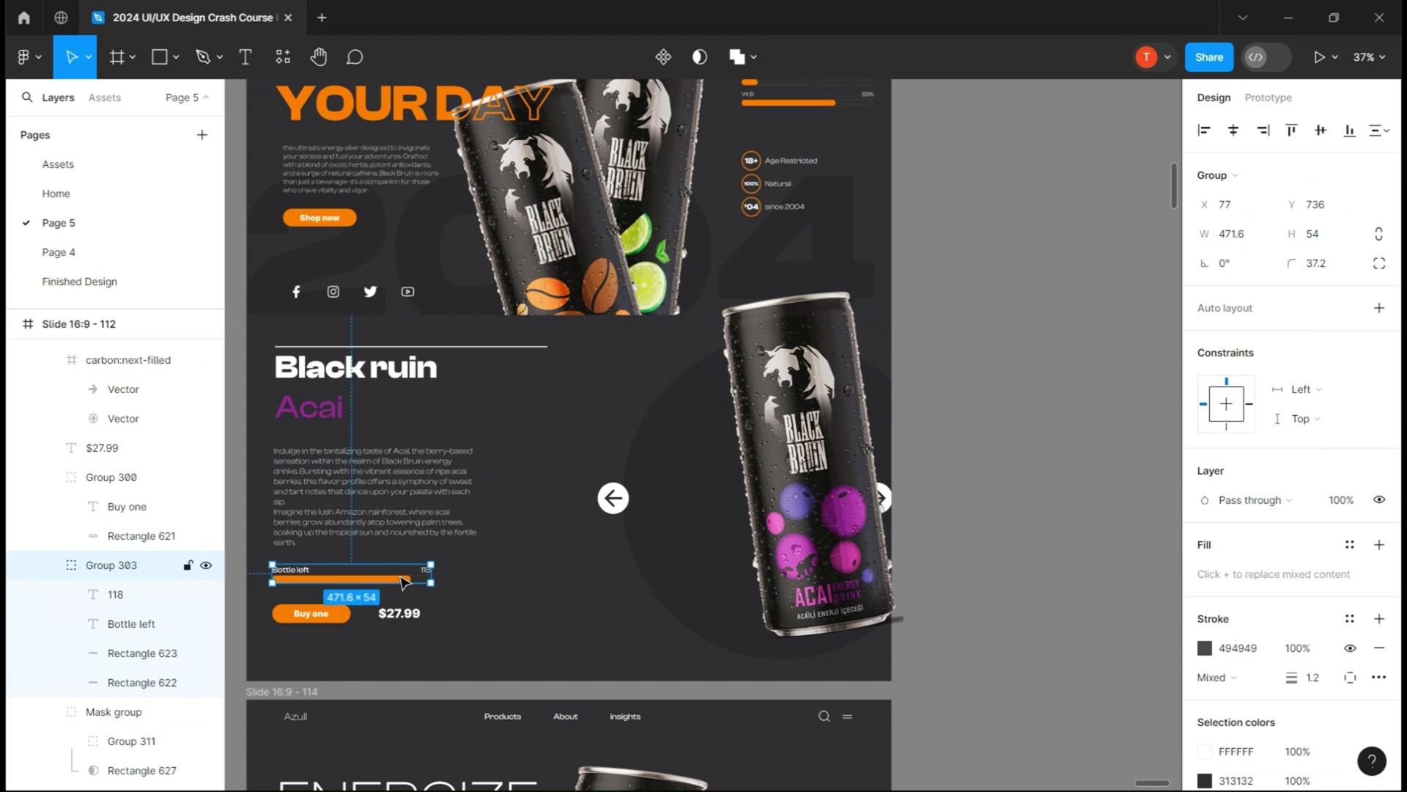
pyautogui.doubleClick(403, 581)
pyautogui.moveTo(405, 582); pyautogui.dragTo(290, 583)
# Shift the Black ruin heading, Acai name, description and Bottle left group leftward, and select the Buy one button with its price.
pyautogui.click(664, 456)
pyautogui.moveTo(1291, 175); pyautogui.dragTo(1093, 396)
pyautogui.click(146, 480)
pyautogui.moveTo(1205, 204); pyautogui.dragTo(1092, 220)
pyautogui.click(315, 409)
pyautogui.moveTo(1205, 205); pyautogui.dragTo(994, 216)
pyautogui.click(407, 369)
pyautogui.click(303, 579)
pyautogui.doubleClick(301, 579)
pyautogui.click(399, 614)
pyautogui.keyDown('shift'); pyautogui.click(345, 617); pyautogui.keyUp('shift')
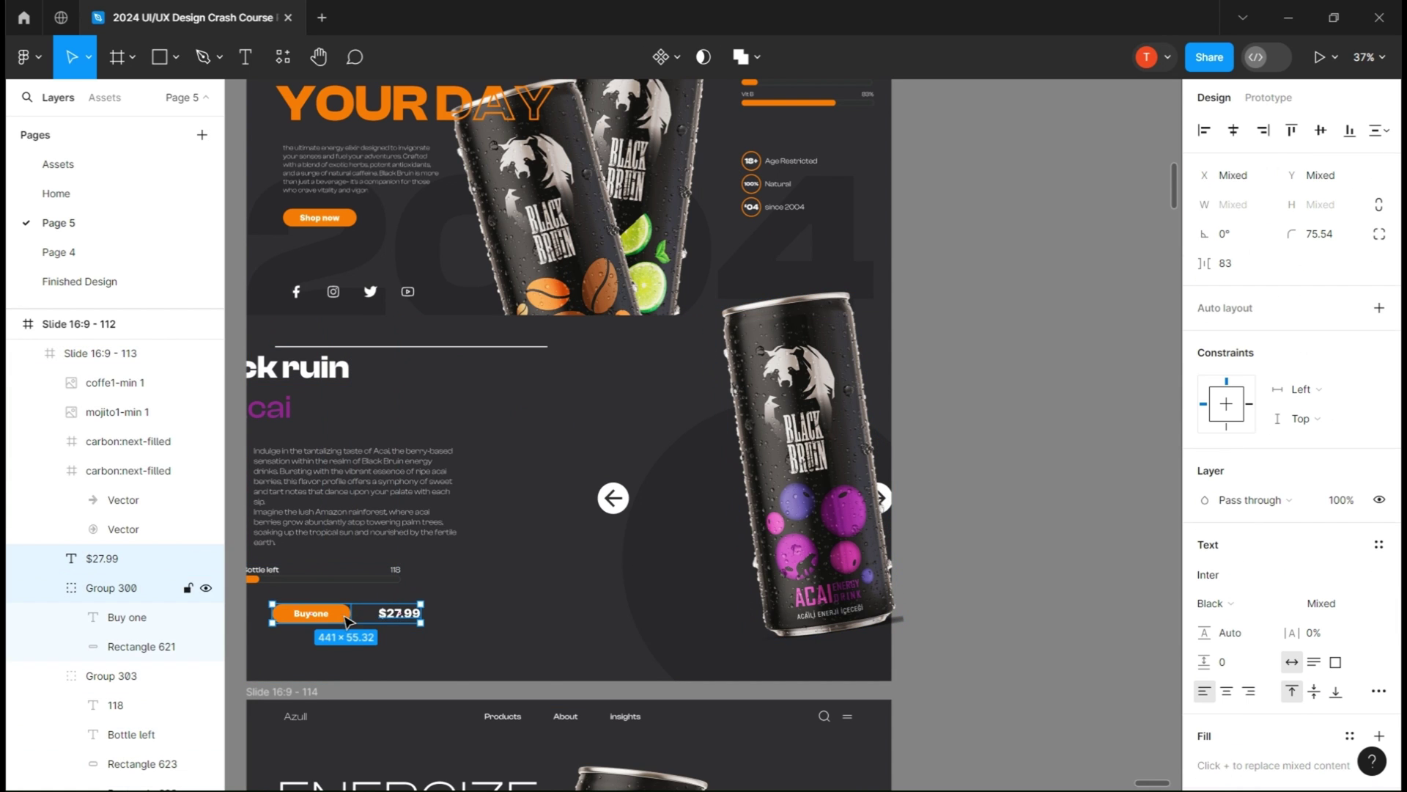
# Turn content clipping back on for the middle hero frame and place the third frame closely beneath it.
pyautogui.click(1021, 296)
pyautogui.scroll(2, 1021, 296)
pyautogui.click(285, 91)
pyautogui.click(1205, 293)
pyautogui.scroll(-4, 1010, 455)
pyautogui.moveTo(996, 423); pyautogui.dragTo(961, 249)
pyautogui.moveTo(615, 472); pyautogui.dragTo(598, 356)
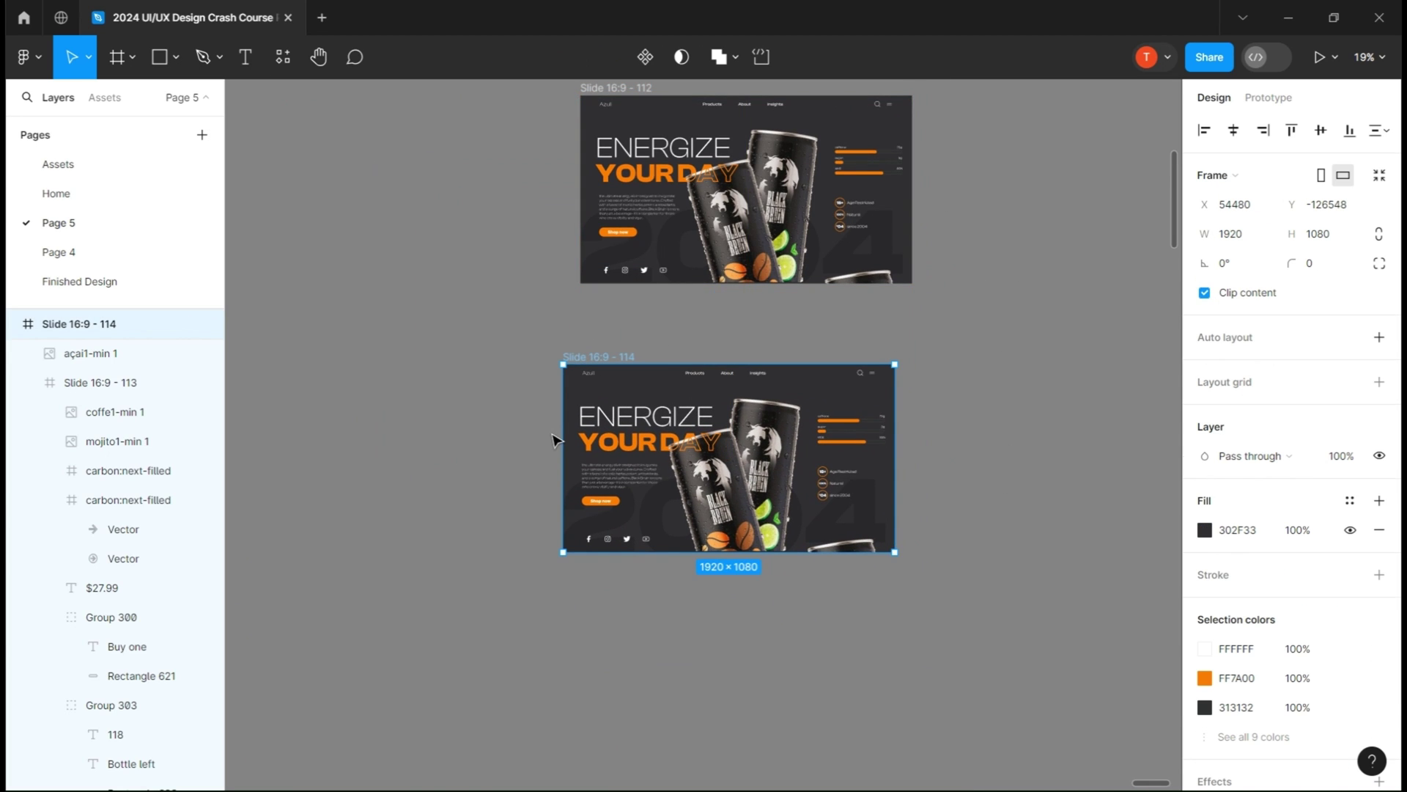
# Raise ENERGIZE and the outlined YOUR DAY in the third frame and align the solid YOUR DAY with the outline.
pyautogui.scroll(1, 624, 484)
pyautogui.click(635, 435)
pyautogui.keyDown('shift'); pyautogui.click(638, 403); pyautogui.keyUp('shift')
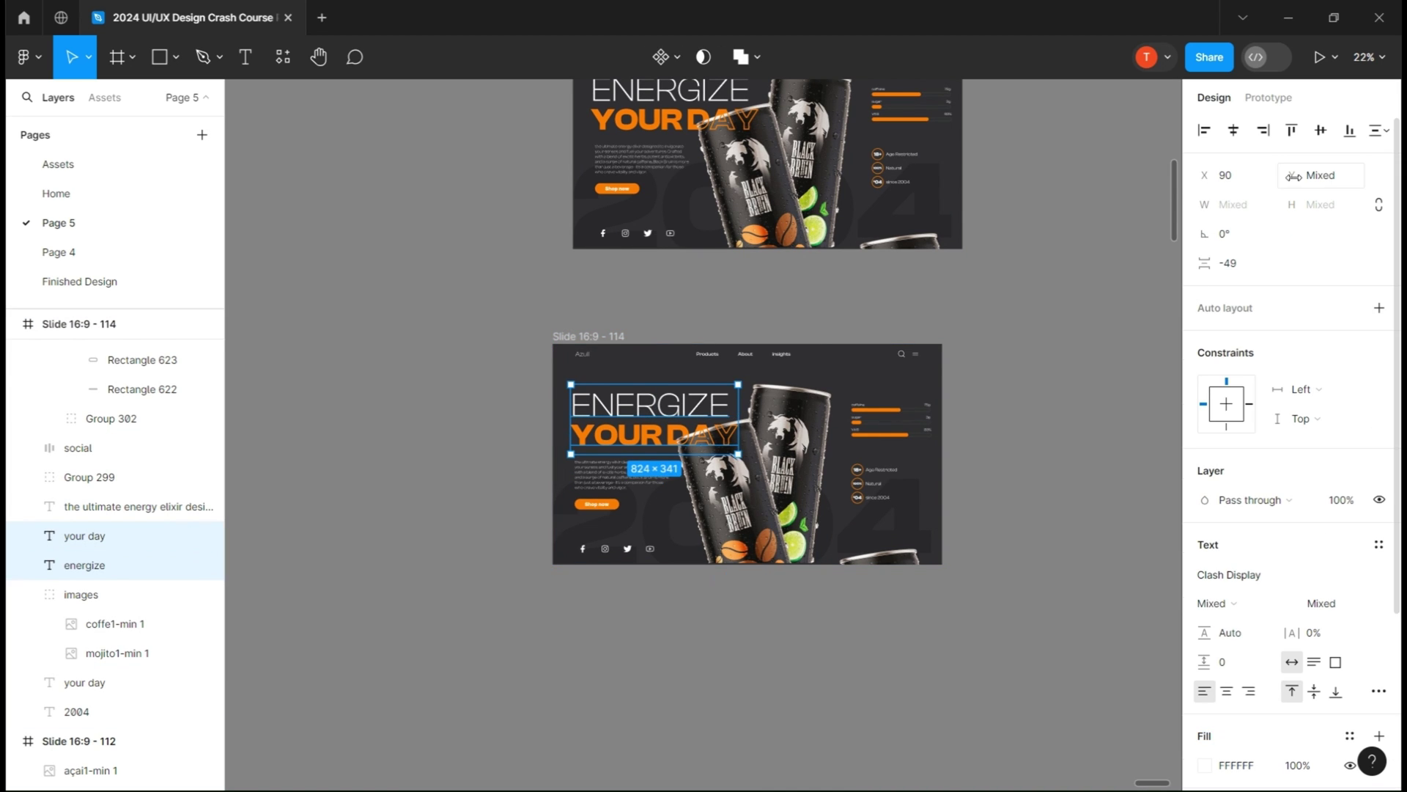
pyautogui.moveTo(1292, 177); pyautogui.dragTo(1332, 201)
pyautogui.click(650, 403)
pyautogui.click(632, 436)
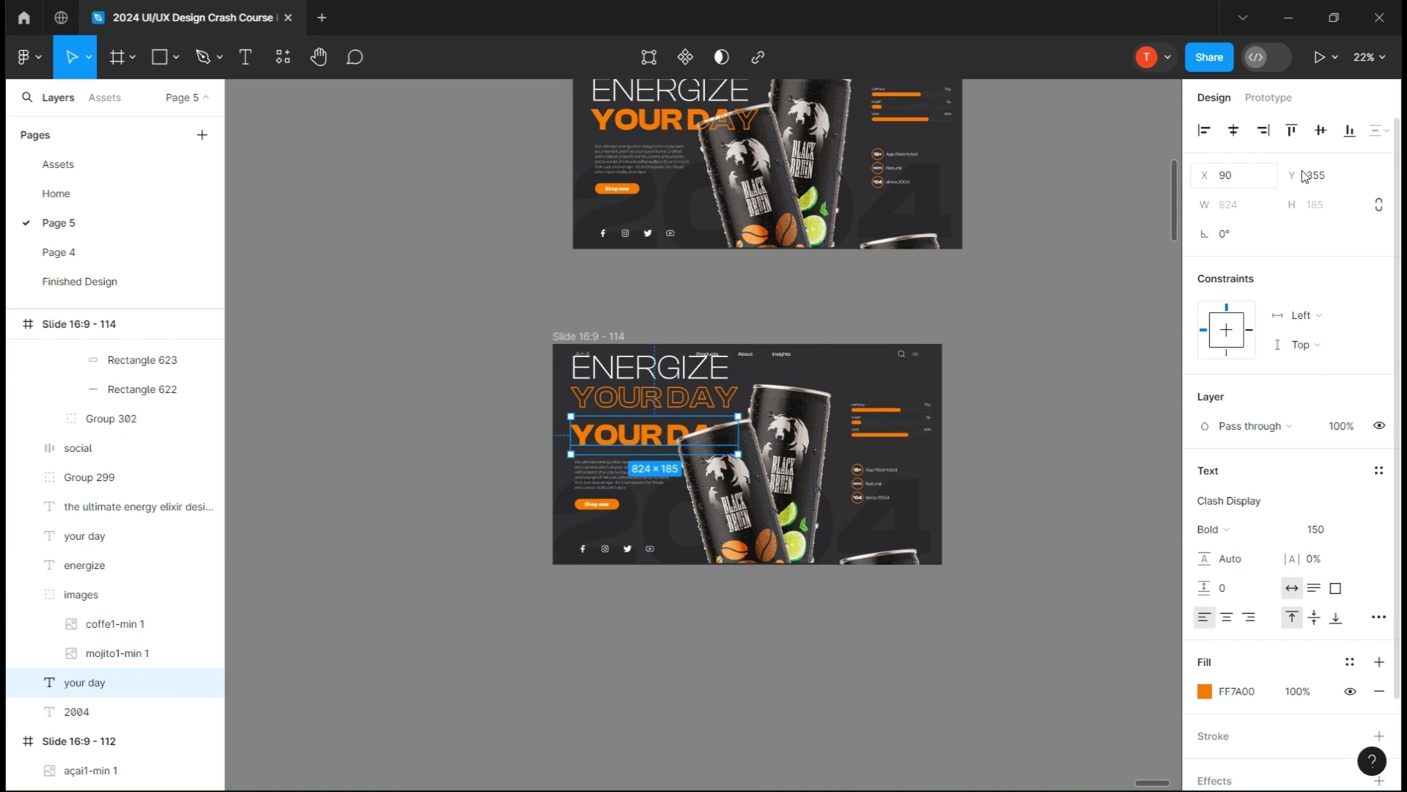
pyautogui.click(1136, 318)
# Raise the group of two cans in the third frame and bring its navigation bar to the front.
pyautogui.scroll(2, 724, 227)
pyautogui.click(612, 145)
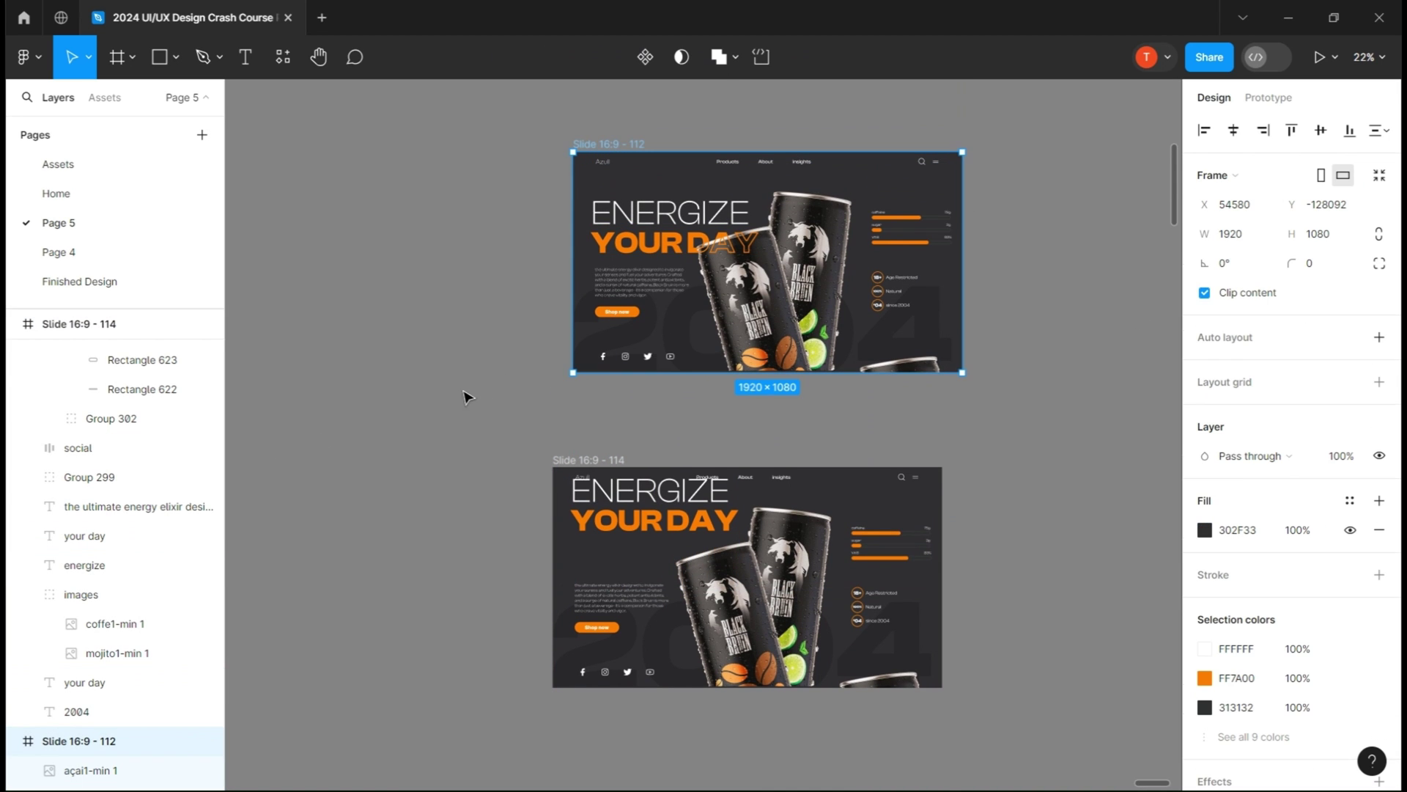
pyautogui.scroll(20, 107, 516)
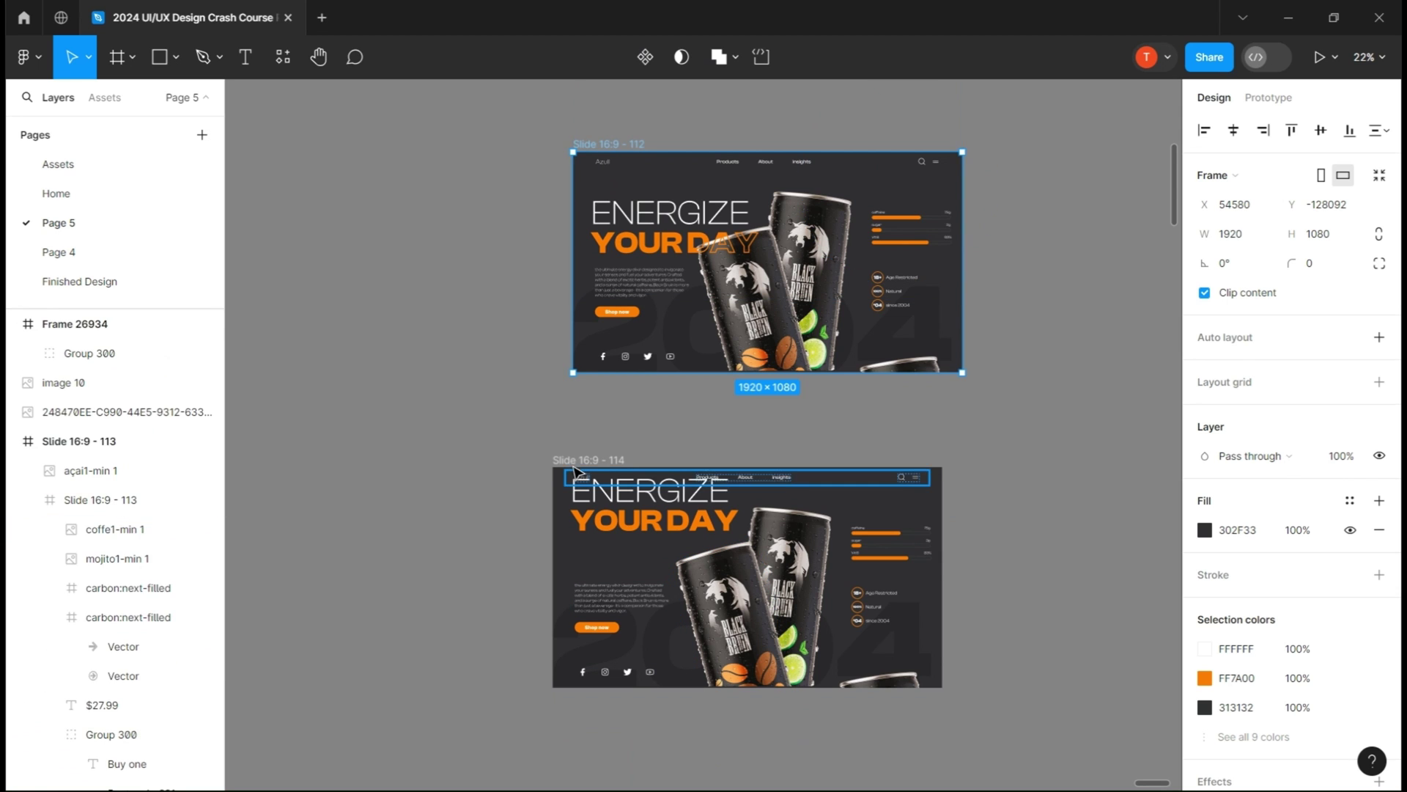
pyautogui.click(595, 461)
pyautogui.click(768, 584)
pyautogui.moveTo(1298, 204); pyautogui.dragTo(983, 182)
pyautogui.click(906, 478)
pyautogui.press(']')
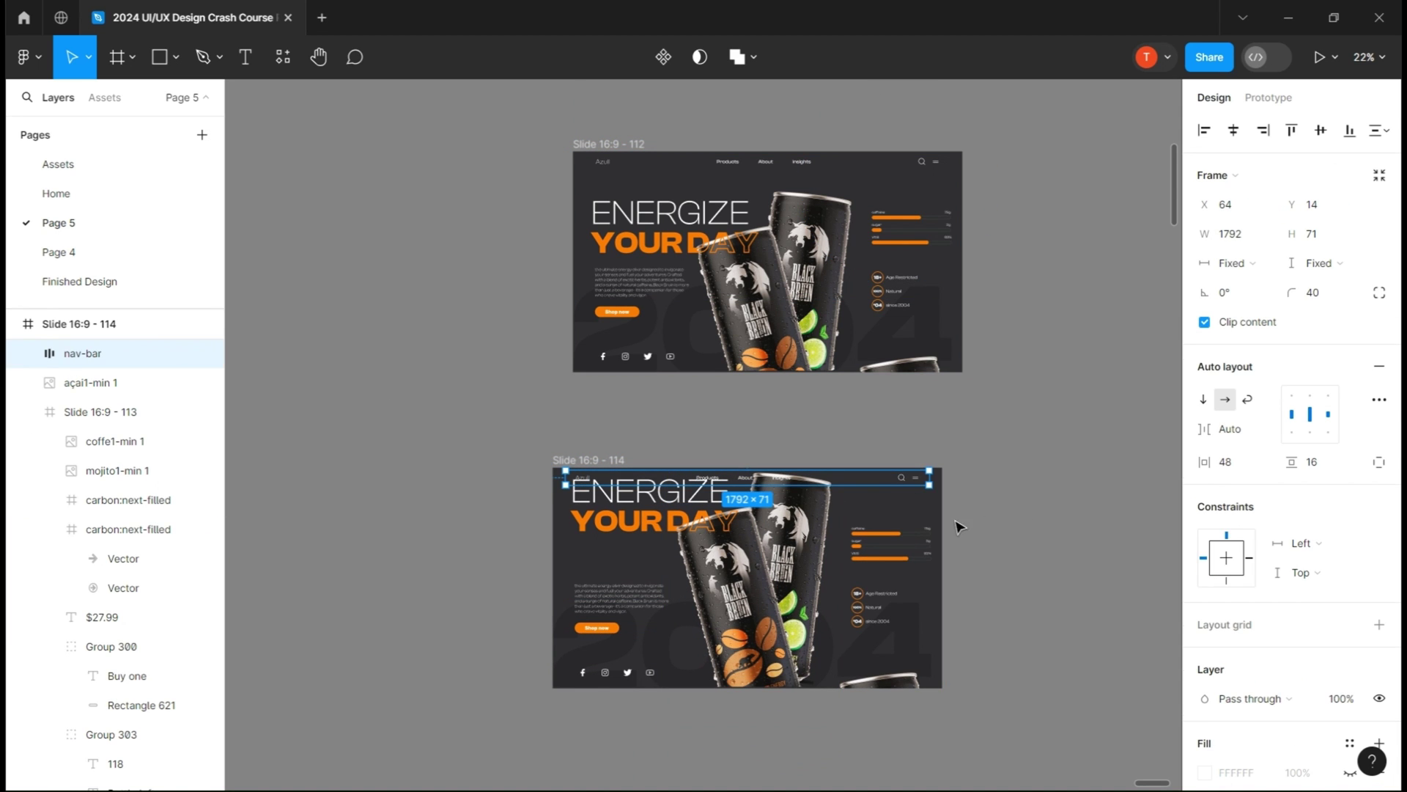
# Raise the nutrition bars and the badge group slightly in the third frame.
pyautogui.click(1021, 515)
pyautogui.click(888, 543)
pyautogui.click(876, 607)
pyautogui.moveTo(1296, 206); pyautogui.dragTo(1158, 209)
# Raise the description paragraph and move the Shop now button to Y 674 in the third frame.
pyautogui.click(595, 600)
pyautogui.moveTo(1298, 176); pyautogui.dragTo(1099, 179)
pyautogui.click(587, 625)
pyautogui.moveTo(1193, 226); pyautogui.dragTo(1144, 227)
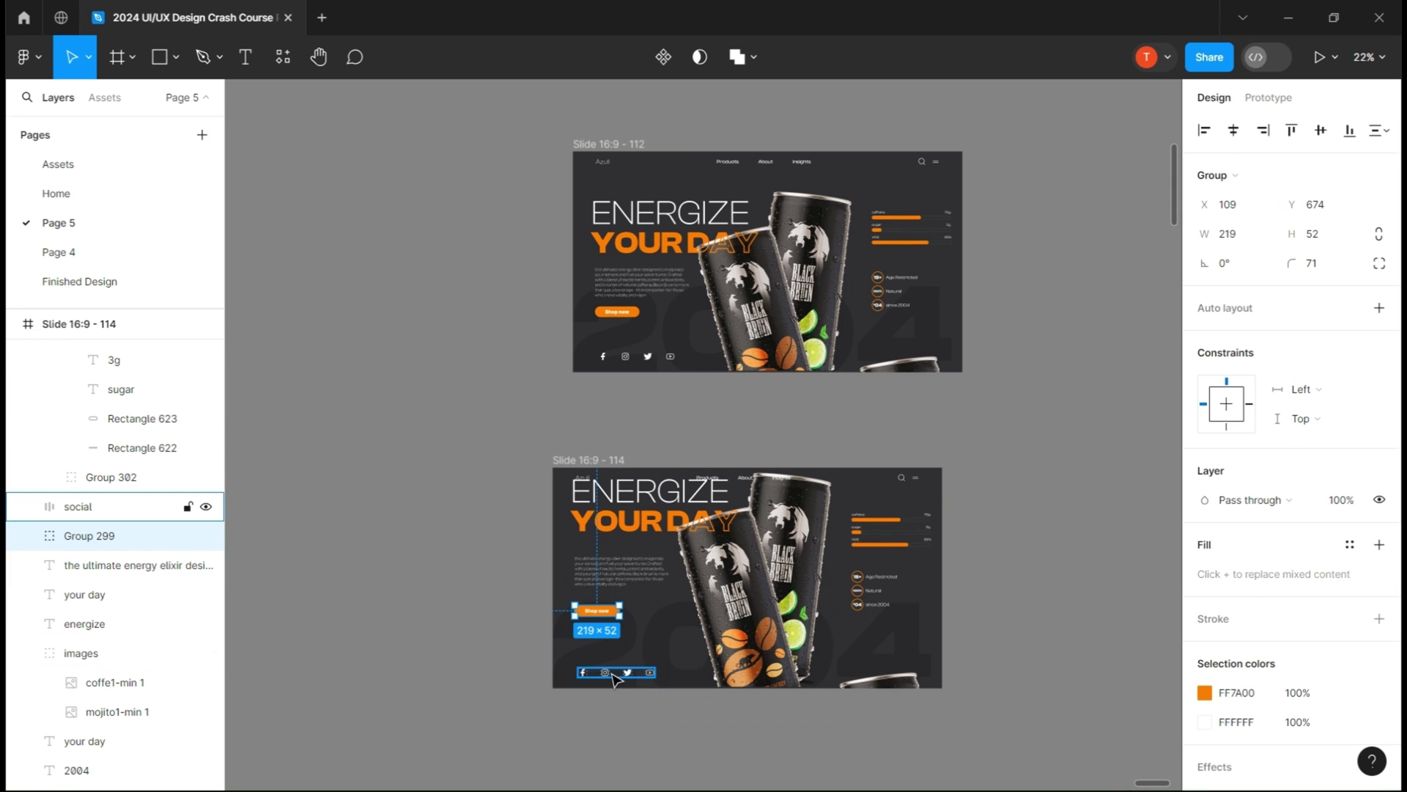
# Raise the social icons row and the large 2004 background text in the third frame.
pyautogui.click(627, 672)
pyautogui.moveTo(1296, 206); pyautogui.dragTo(1209, 223)
pyautogui.click(890, 639)
pyautogui.moveTo(1294, 177); pyautogui.dragTo(1283, 188)
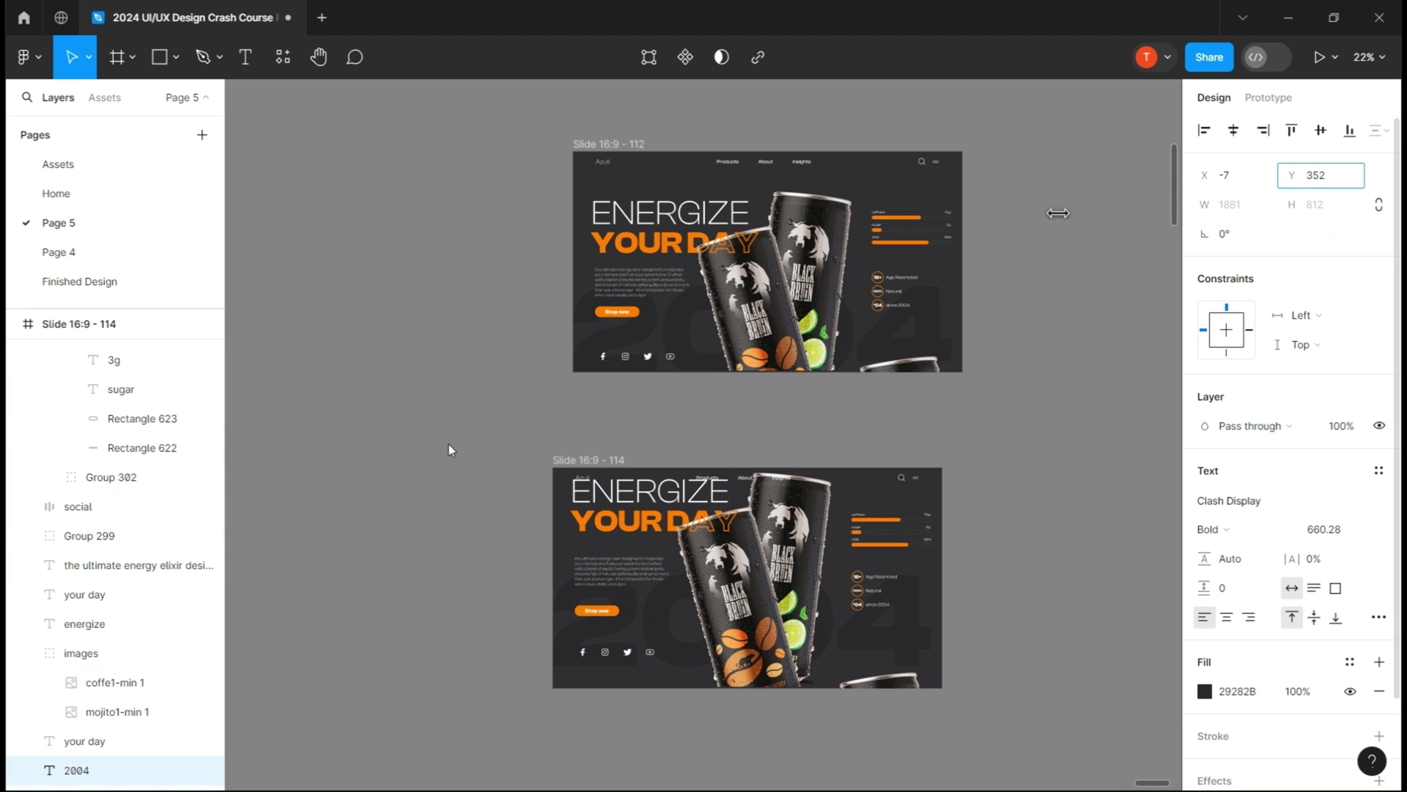
# Raise the nested Acai product slide so it fills the third frame.
pyautogui.scroll(15, 63, 490)
pyautogui.click(93, 642)
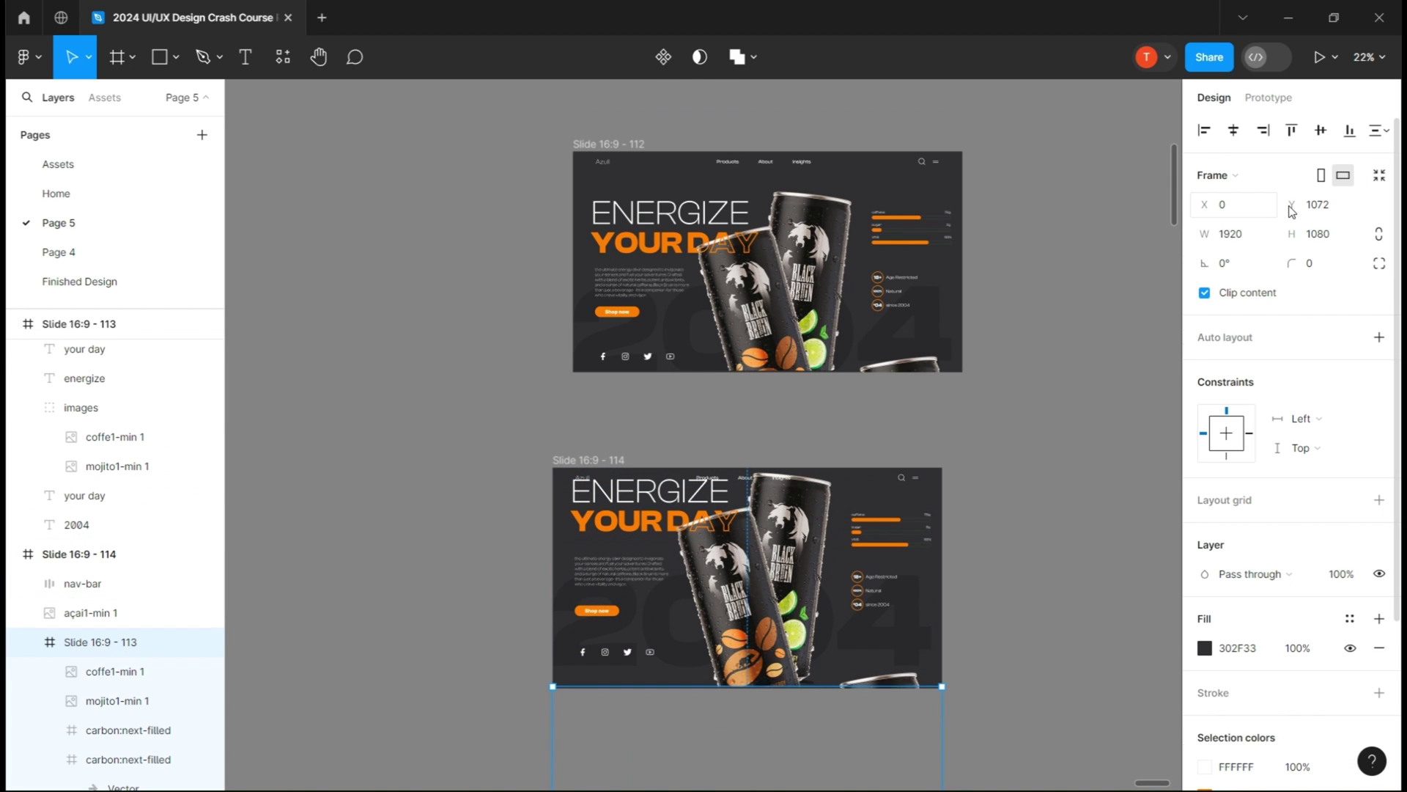
pyautogui.click(1075, 284)
pyautogui.moveTo(931, 605); pyautogui.dragTo(914, 389)
# Place the acai can over the background circle in the third frame and set its rotation to 0°.
pyautogui.scroll(2, 903, 408)
pyautogui.click(636, 204)
pyautogui.click(1078, 176)
pyautogui.click(842, 496)
pyautogui.moveTo(843, 497); pyautogui.dragTo(802, 225)
pyautogui.click(1254, 234)
pyautogui.write('08')
pyautogui.click(993, 329)
# Turn off content clipping for the third frame and its nested product slide.
pyautogui.click(387, 165)
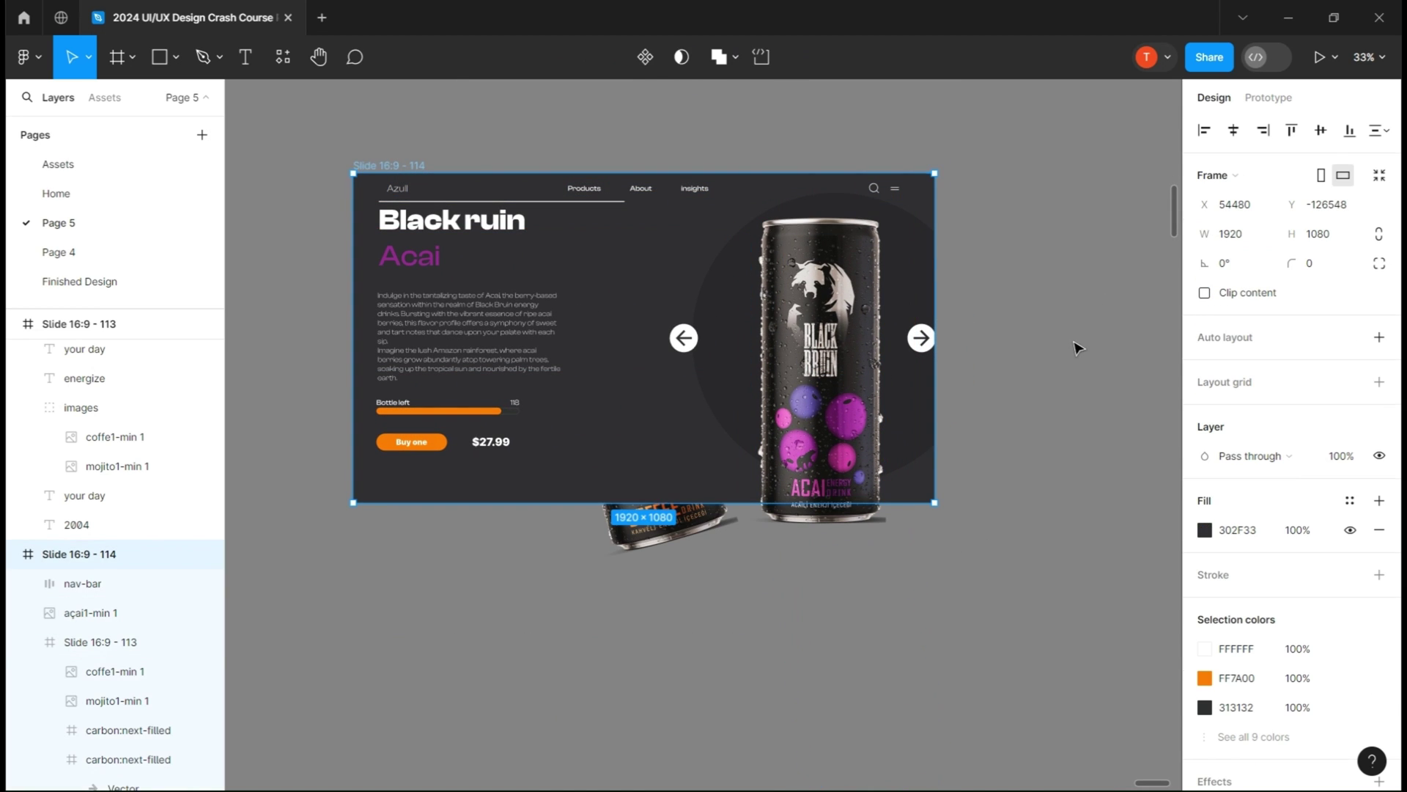
pyautogui.click(100, 642)
pyautogui.click(1205, 293)
# Match the acai can's size to the coffee can by setting its width to 393.35.
pyautogui.doubleClick(1001, 322)
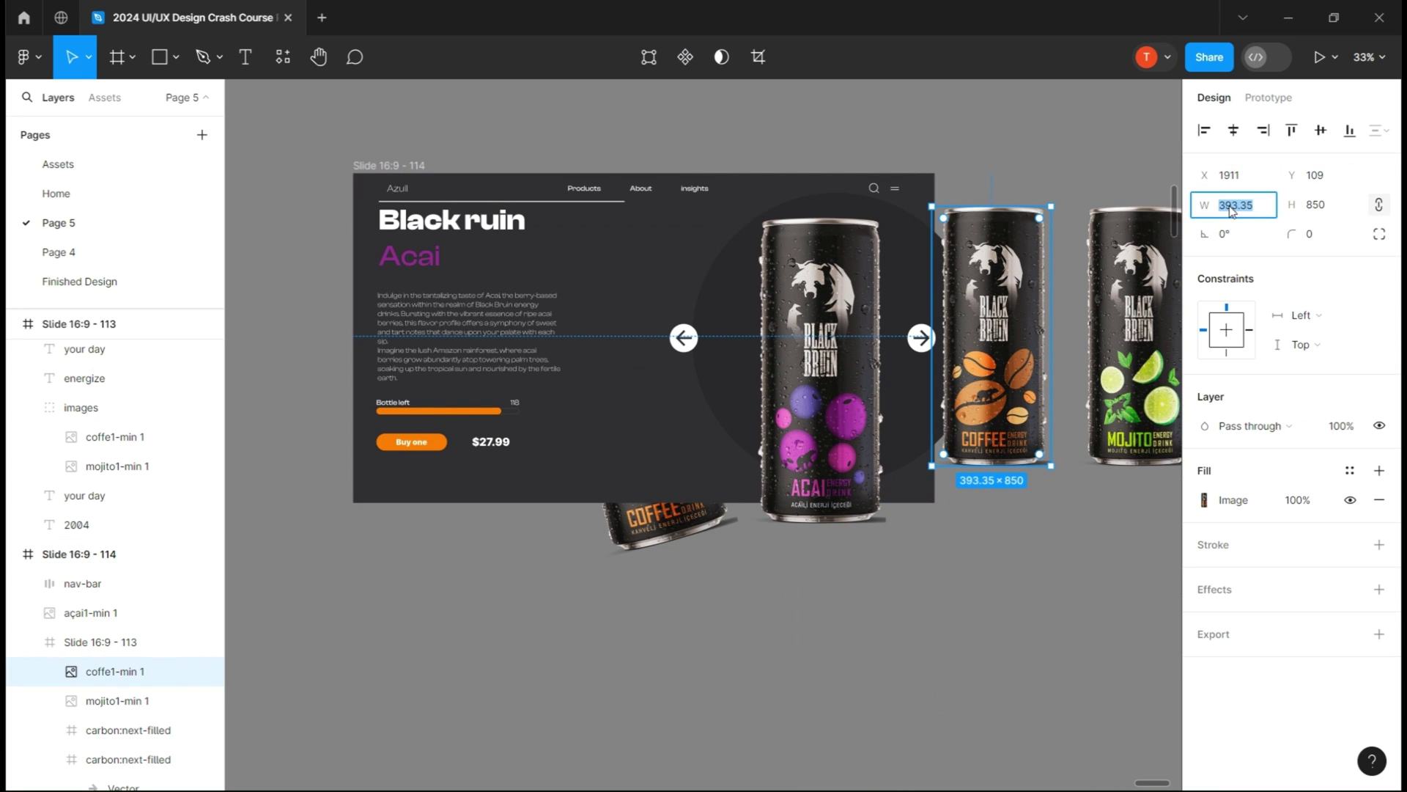
pyautogui.click(805, 392)
pyautogui.click(1230, 205)
pyautogui.write('393.35')
pyautogui.click(1068, 176)
# Align the acai can vertically with the neighbouring coffee can.
pyautogui.doubleClick(1006, 279)
pyautogui.click(1238, 182)
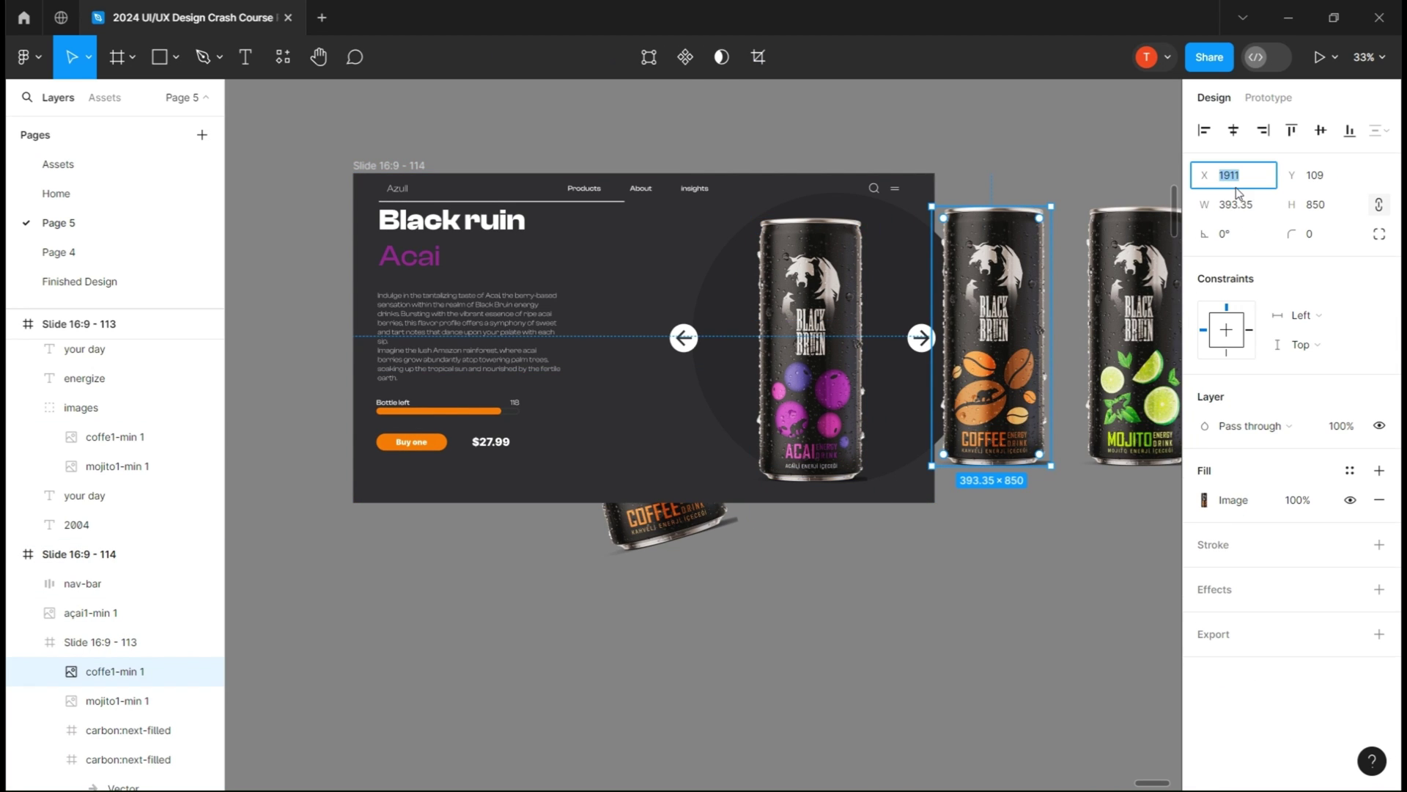
pyautogui.click(828, 315)
pyautogui.doubleClick(1002, 308)
pyautogui.click(820, 308)
pyautogui.click(1035, 136)
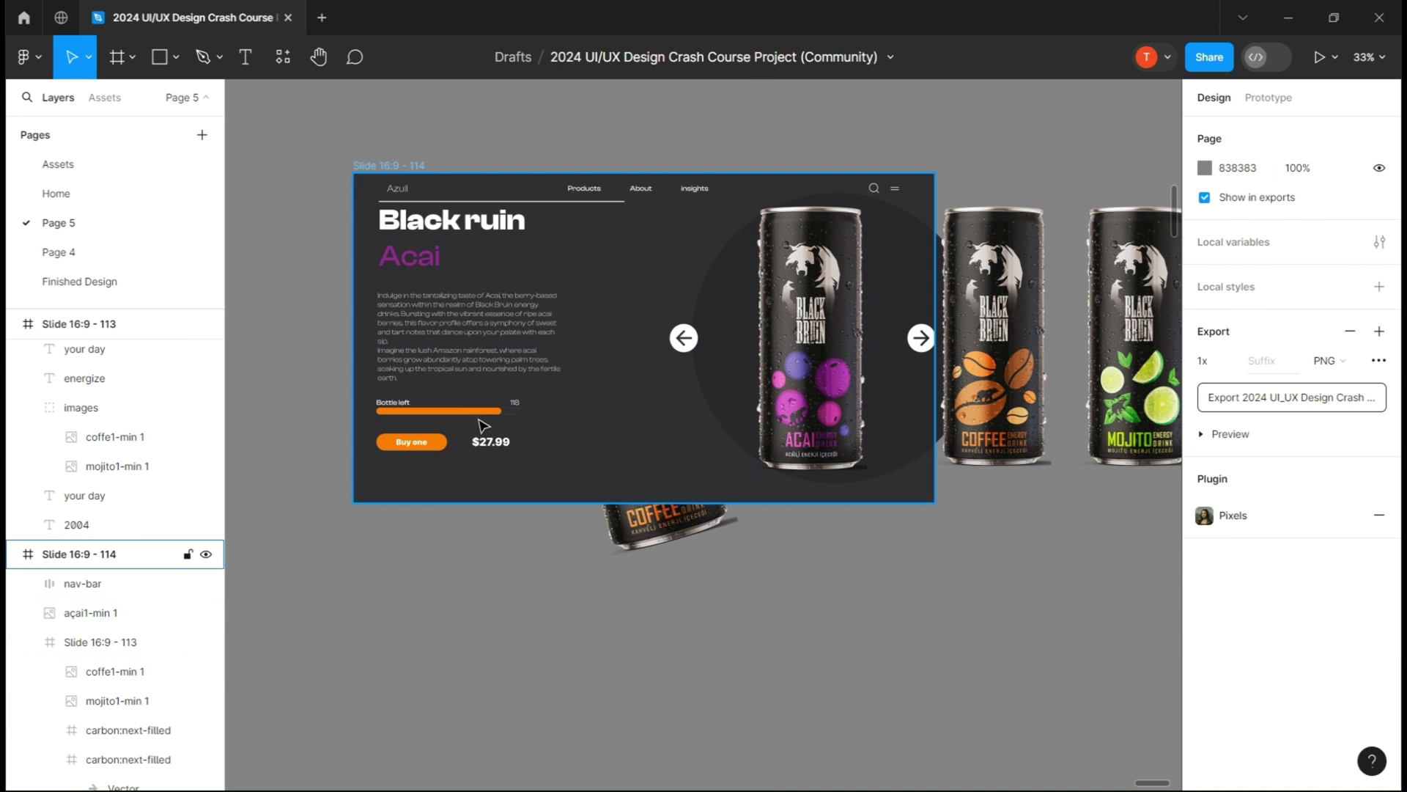
# Duplicate the acai product slide and place the copy directly below the original.
pyautogui.click(100, 641)
pyautogui.scroll(-3, 747, 562)
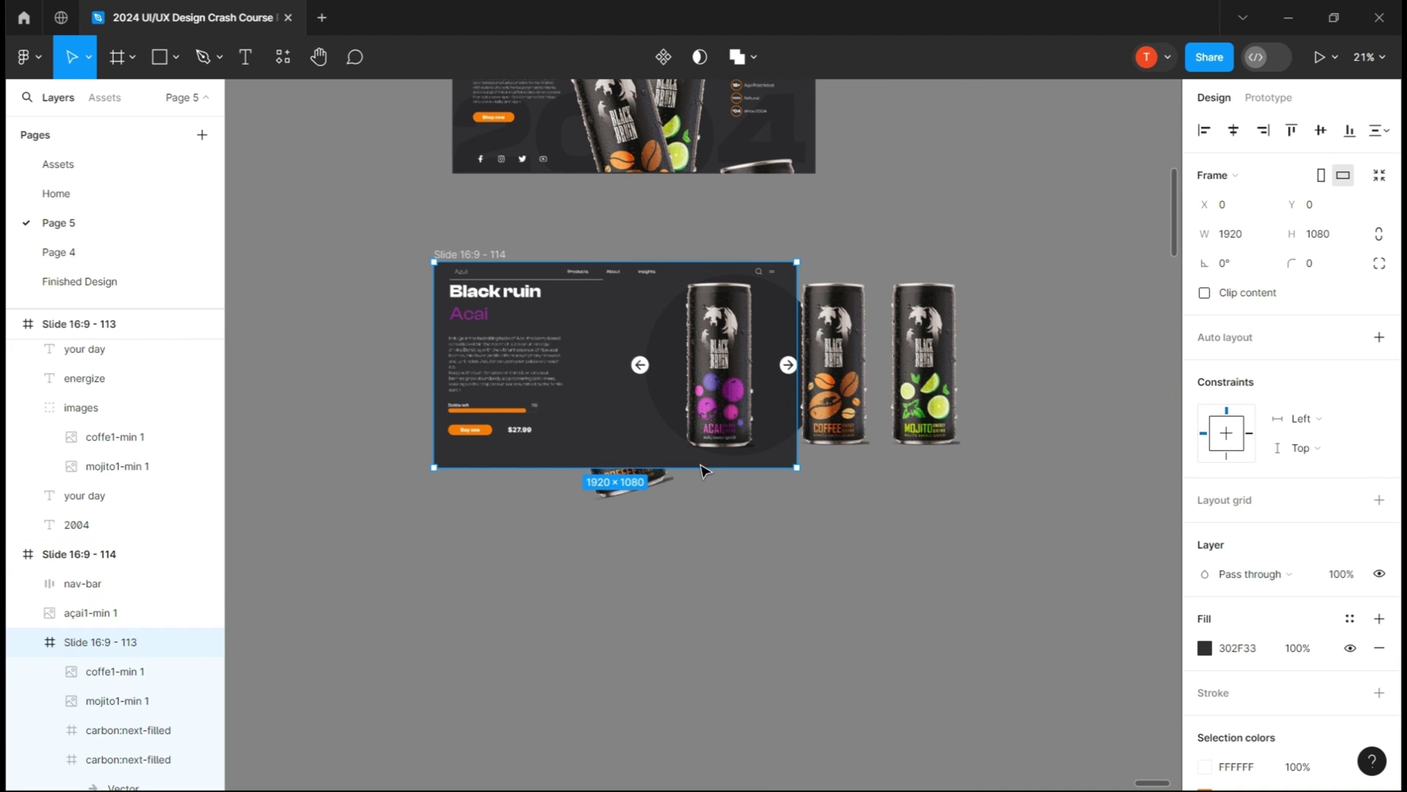
pyautogui.click(384, 243)
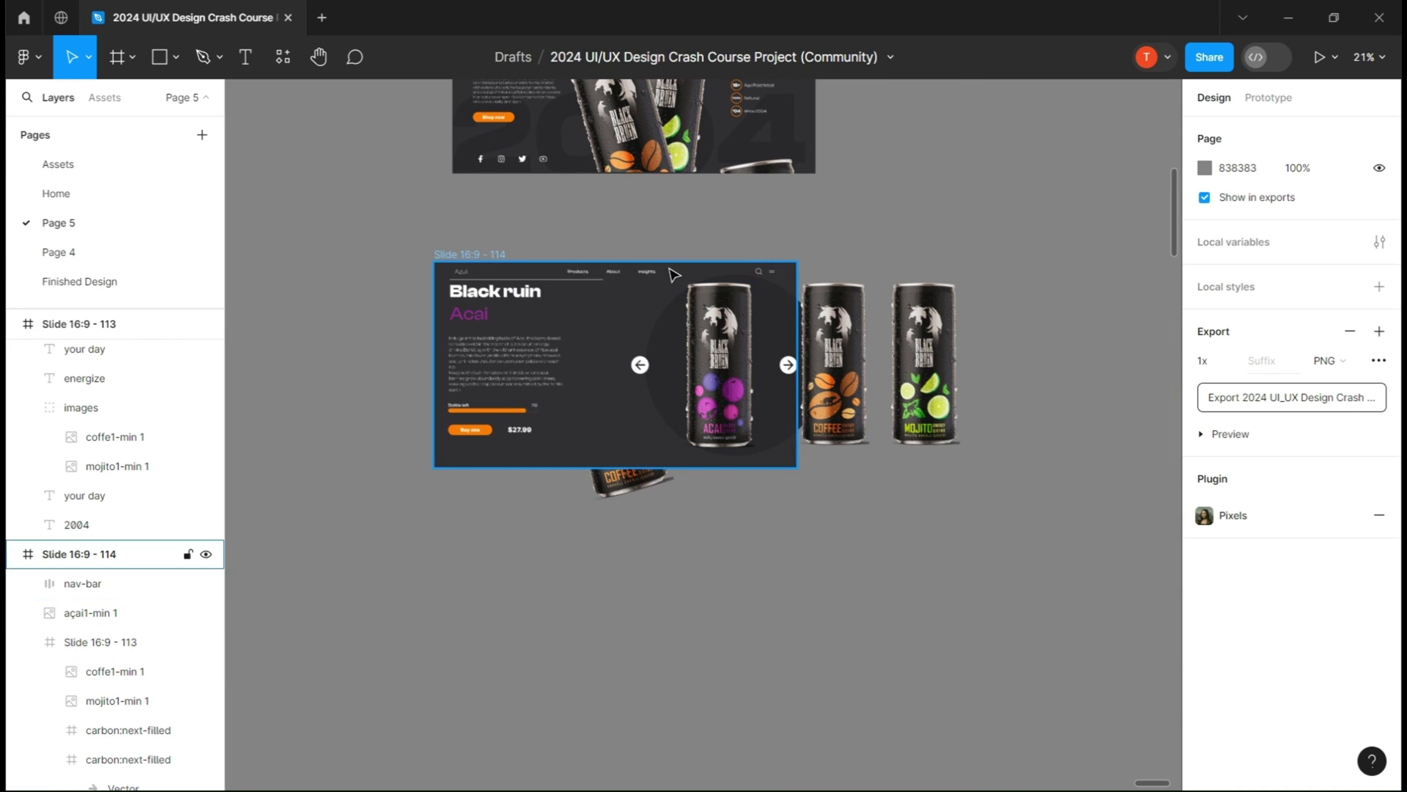
pyautogui.click(505, 256)
pyautogui.moveTo(505, 257); pyautogui.dragTo(506, 558)
pyautogui.scroll(-2, 506, 559)
# Move the acai can beside the mojito can in the copied slide and place the coffee can over the background circle.
pyautogui.click(721, 555)
pyautogui.moveTo(1206, 175); pyautogui.dragTo(653, 175)
pyautogui.click(115, 672)
pyautogui.click(1055, 410)
# Shift the masked flavour name and description in the copied slide to show "Coffee" and the coffee text.
pyautogui.doubleClick(470, 504)
pyautogui.click(51, 566)
pyautogui.click(110, 594)
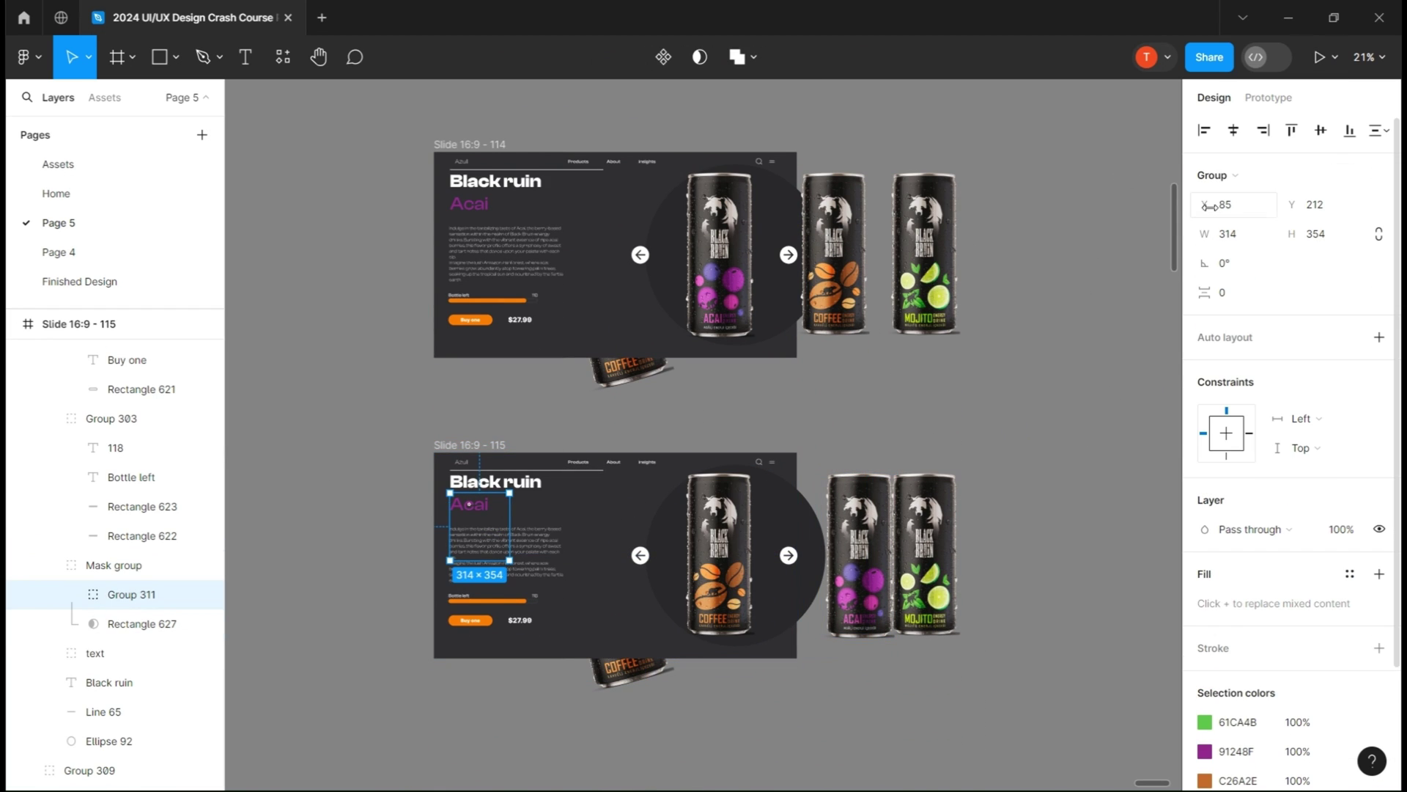
pyautogui.moveTo(981, 169); pyautogui.dragTo(1066, 169)
pyautogui.doubleClick(527, 562)
pyautogui.moveTo(1291, 204); pyautogui.dragTo(586, 163)
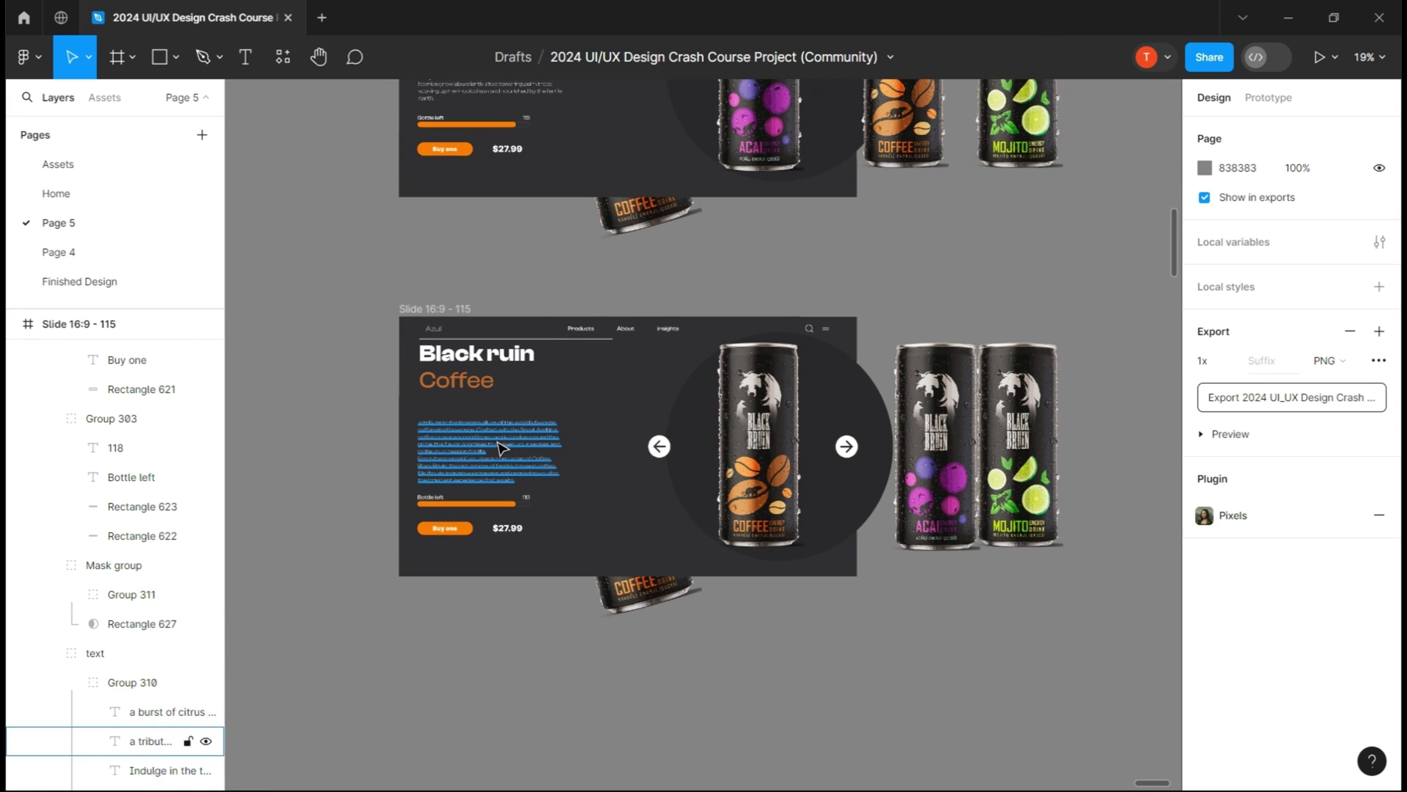
pyautogui.moveTo(1289, 208); pyautogui.dragTo(1206, 206)
# Set the coffee slide's bottle-left count to 72 and shorten its orange progress bar to about 194 wide.
pyautogui.scroll(5, 522, 505)
pyautogui.click(528, 487)
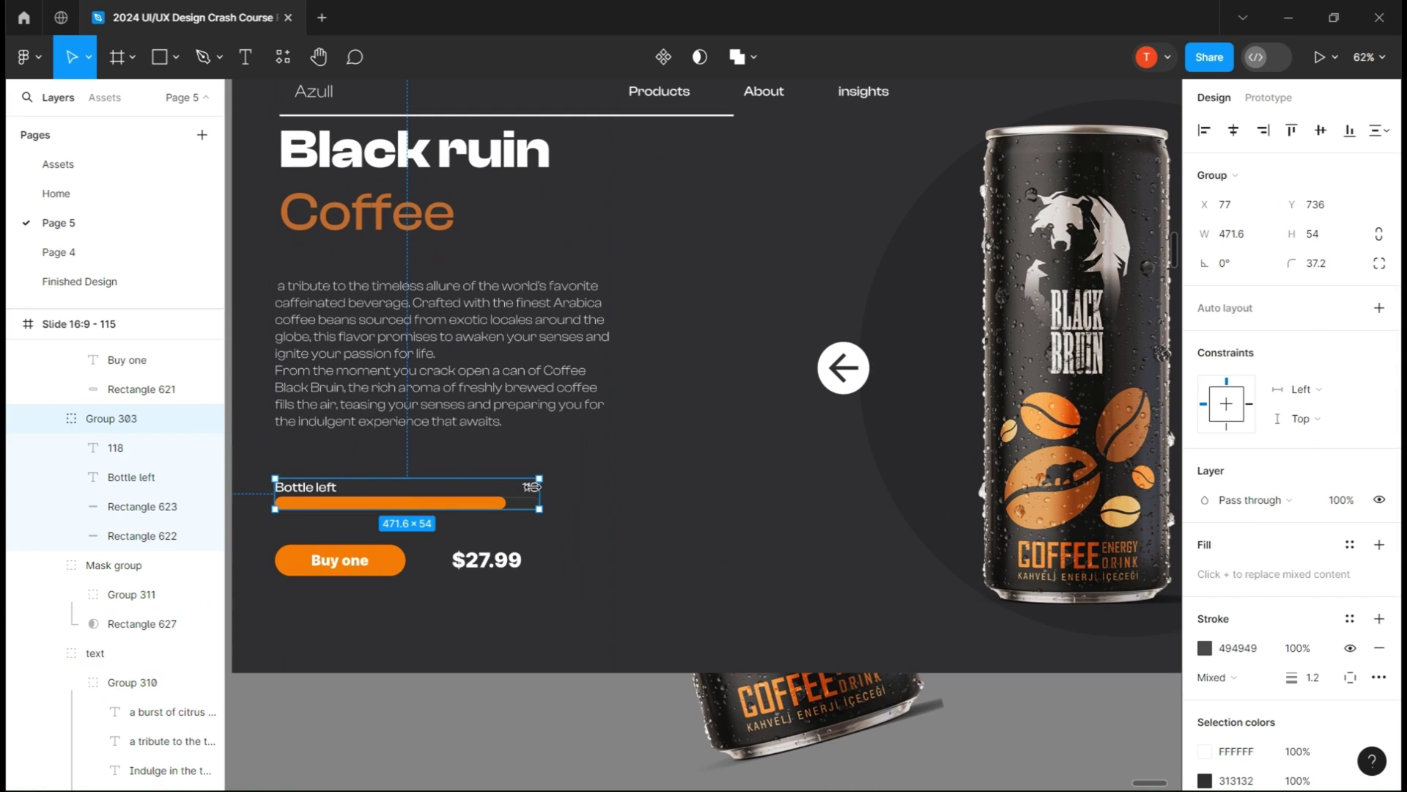
pyautogui.doubleClick(528, 487)
pyautogui.write('72')
pyautogui.click(433, 696)
pyautogui.click(408, 759)
pyautogui.doubleClick(377, 503)
pyautogui.moveTo(506, 503); pyautogui.dragTo(384, 503)
pyautogui.click(474, 706)
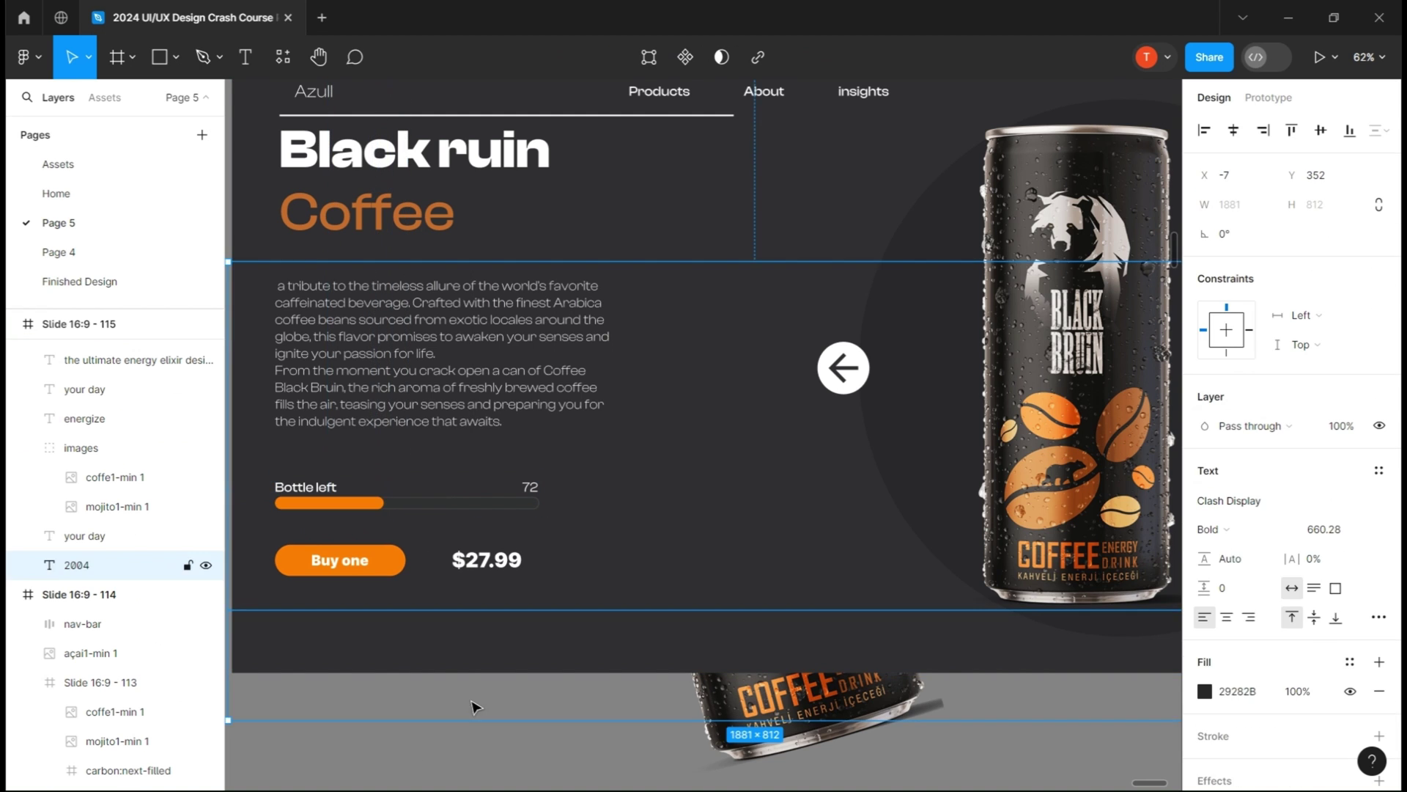
pyautogui.click(508, 733)
# Duplicate the coffee product slide and place the copy directly below it.
pyautogui.scroll(-5, 508, 733)
pyautogui.moveTo(530, 737); pyautogui.dragTo(514, 554)
pyautogui.click(399, 212)
pyautogui.moveTo(400, 212); pyautogui.dragTo(399, 638)
pyautogui.moveTo(917, 534); pyautogui.dragTo(925, 246)
# Move the coffee can out of the background circle in the newest slide and place the mojito can over the circle.
pyautogui.doubleClick(779, 513)
pyautogui.click(986, 645)
pyautogui.click(985, 645)
pyautogui.moveTo(778, 513); pyautogui.dragTo(932, 513)
pyautogui.click(1081, 514)
pyautogui.moveTo(1210, 175); pyautogui.dragTo(1026, 177)
# Shift the masked flavour name and description in the newest slide to show "Mojito" and the citrus text.
pyautogui.click(430, 432)
pyautogui.doubleClick(430, 433)
pyautogui.doubleClick(430, 432)
pyautogui.moveTo(1292, 205); pyautogui.dragTo(579, 218)
pyautogui.doubleClick(463, 499)
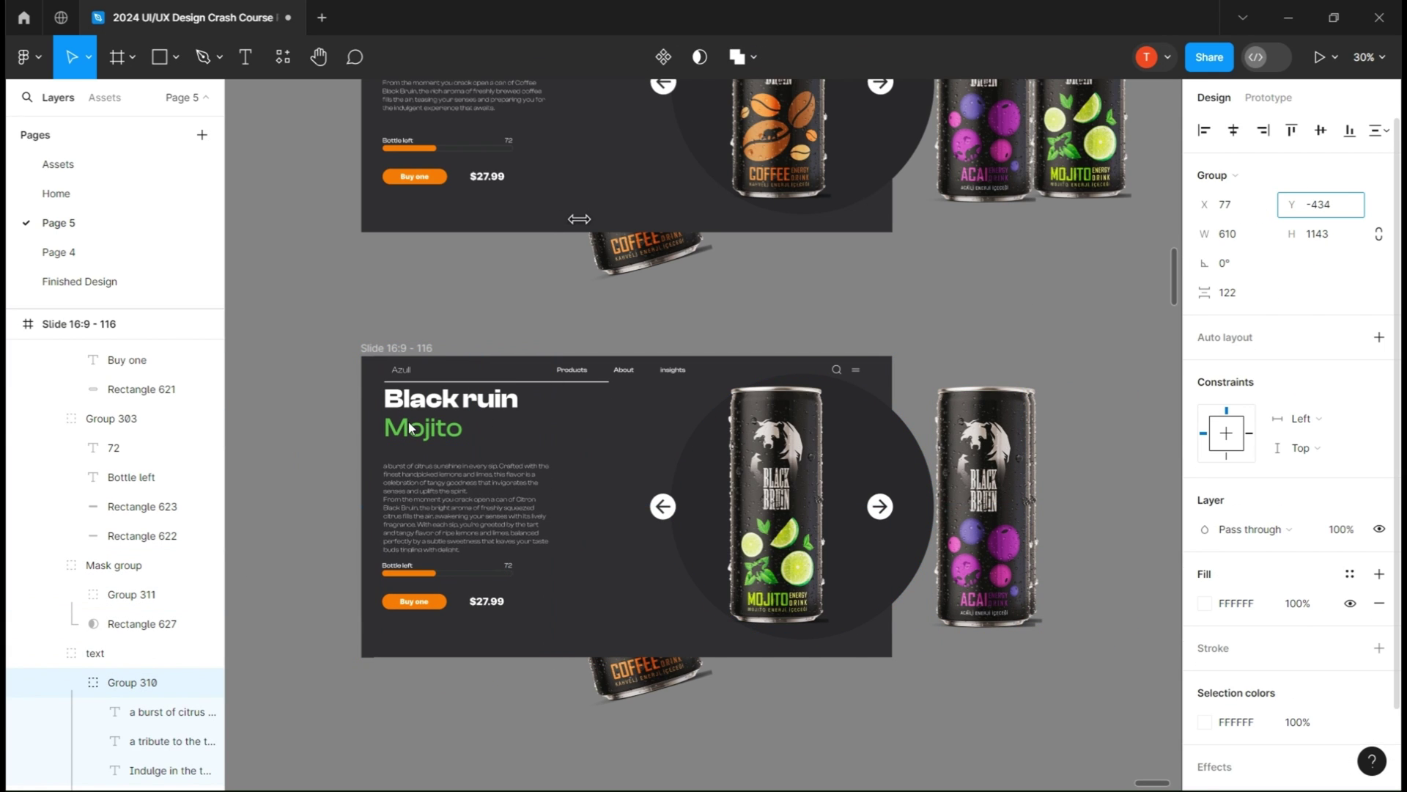
# Set the mojito slide's bottle-left count to 12 and shrink its orange progress bar to a small dot.
pyautogui.doubleClick(510, 565)
pyautogui.scroll(3, 509, 576)
pyautogui.doubleClick(509, 559)
pyautogui.write('12')
pyautogui.click(353, 560)
pyautogui.click(389, 572)
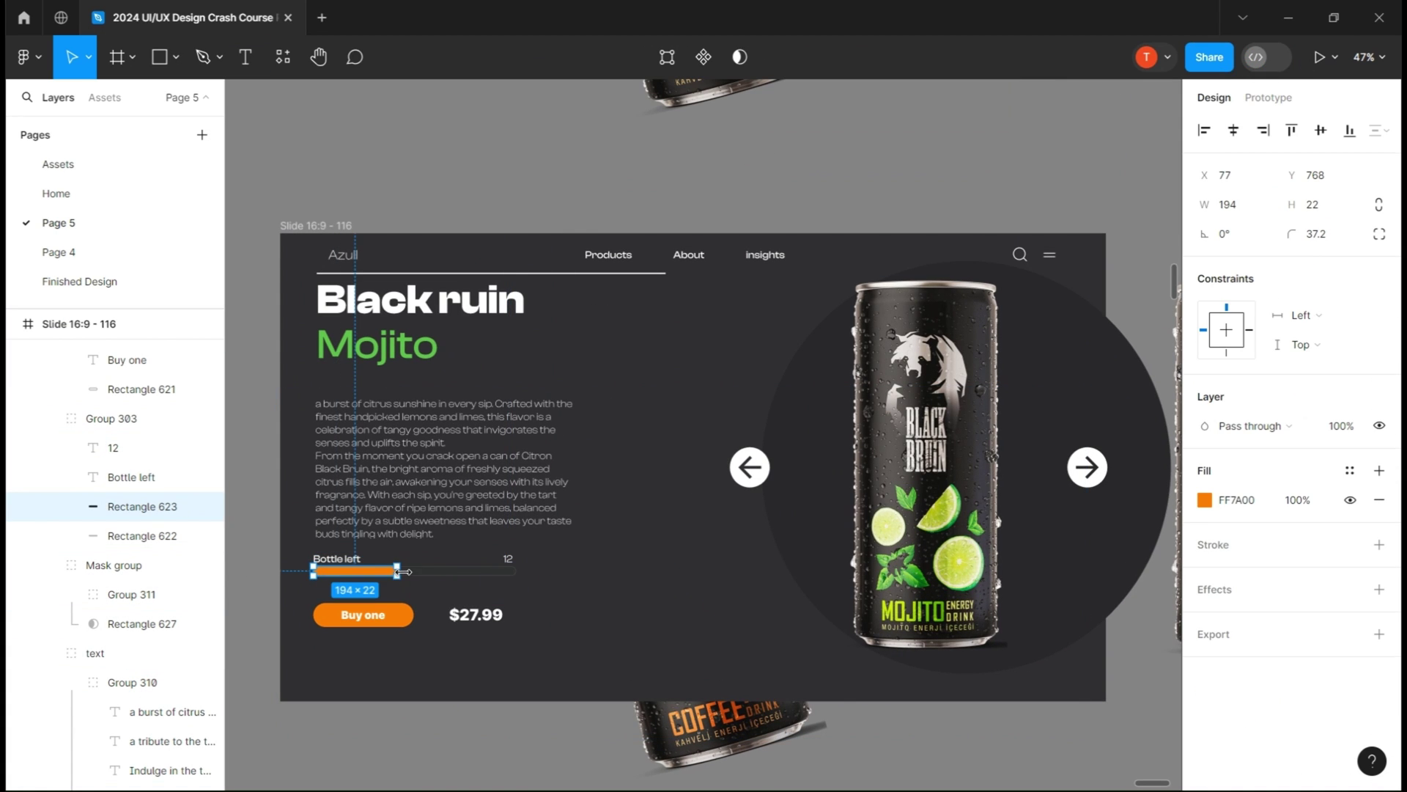
pyautogui.click(257, 583)
# Turn on content clipping for the mojito, coffee and acai slide frames.
pyautogui.scroll(-4, 520, 459)
pyautogui.scroll(2, 815, 370)
pyautogui.click(320, 249)
pyautogui.click(1204, 293)
pyautogui.scroll(1, 469, 323)
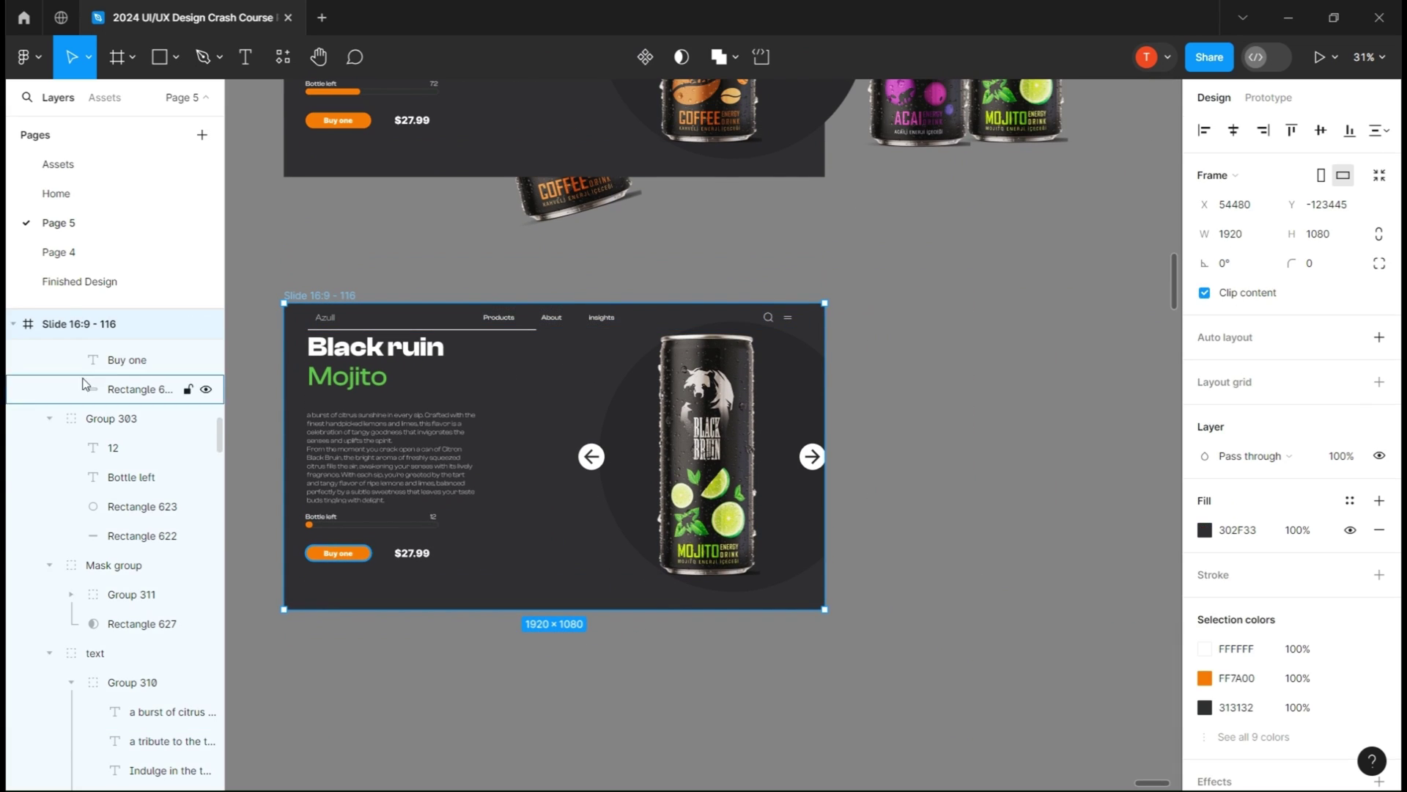
pyautogui.scroll(6, 110, 543)
pyautogui.click(100, 554)
pyautogui.press('Tab')
pyautogui.press('Tab')
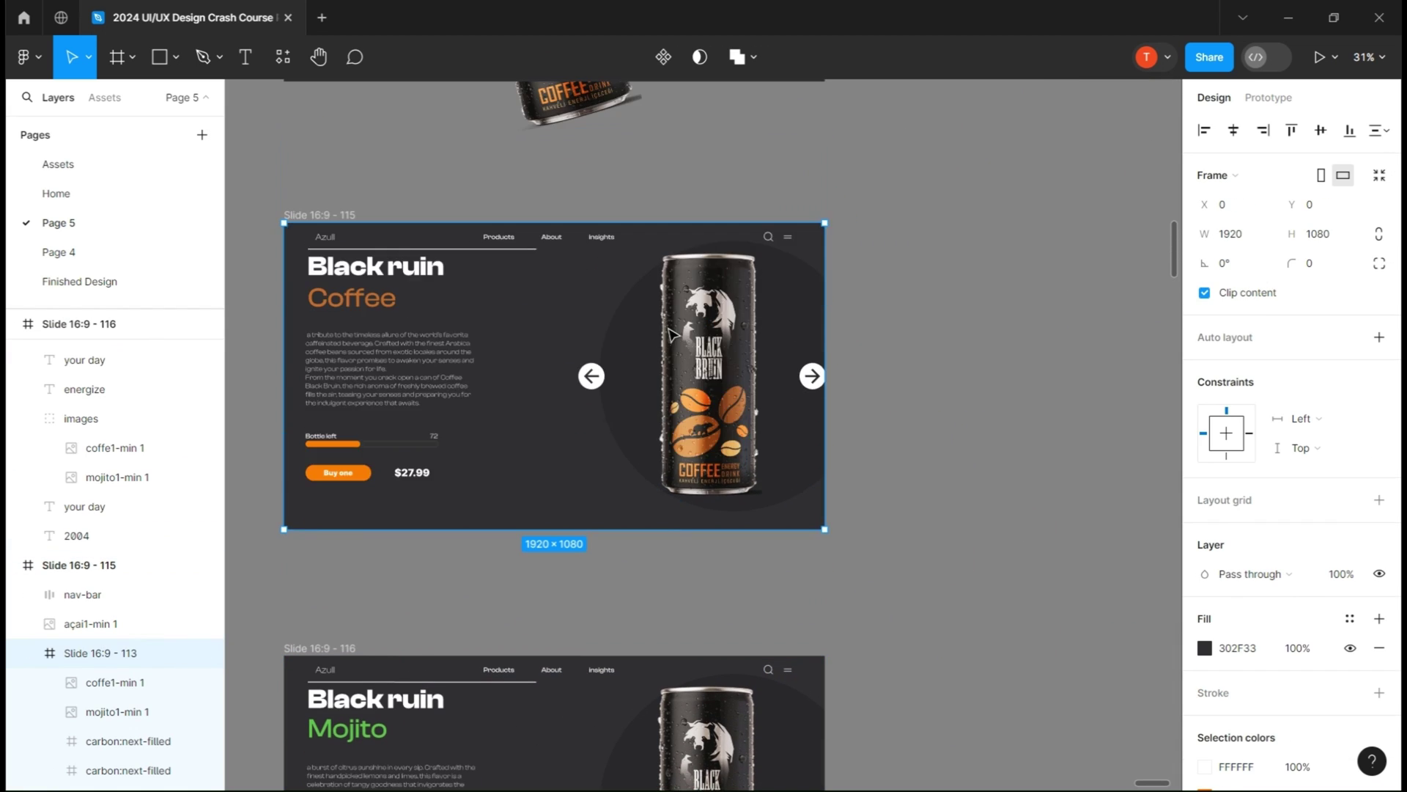
pyautogui.click(1204, 292)
# Make the dark, faded frame above the hero frame a prototype flow starting point.
pyautogui.hotkey('shift', '1')
pyautogui.press('Tab')
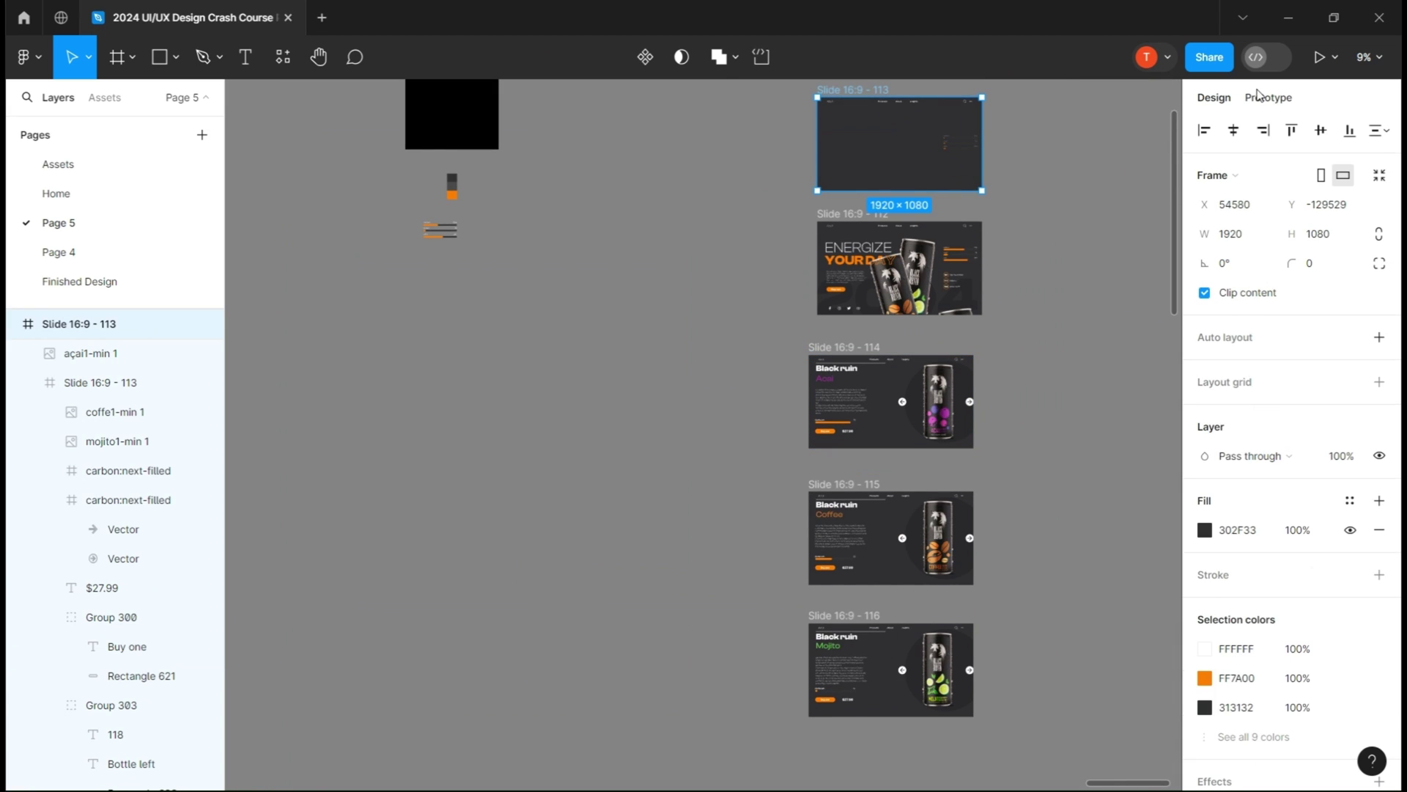
pyautogui.click(1266, 98)
pyautogui.click(1378, 139)
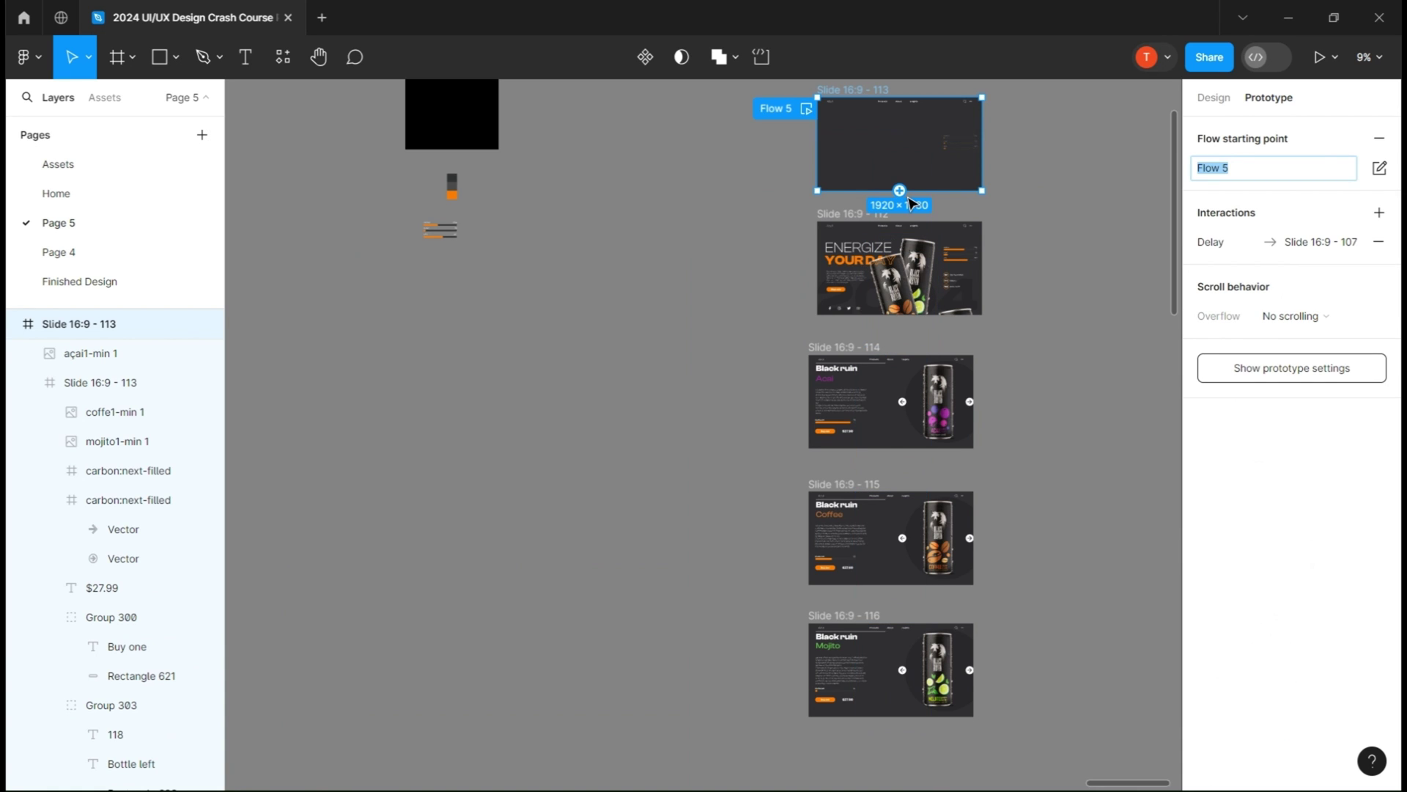
# Link the starting frame to the hero frame, Slide 16:9 - 112, with an After delay trigger of 100 ms.
pyautogui.moveTo(900, 242); pyautogui.dragTo(902, 245)
pyautogui.click(827, 266)
pyautogui.click(833, 493)
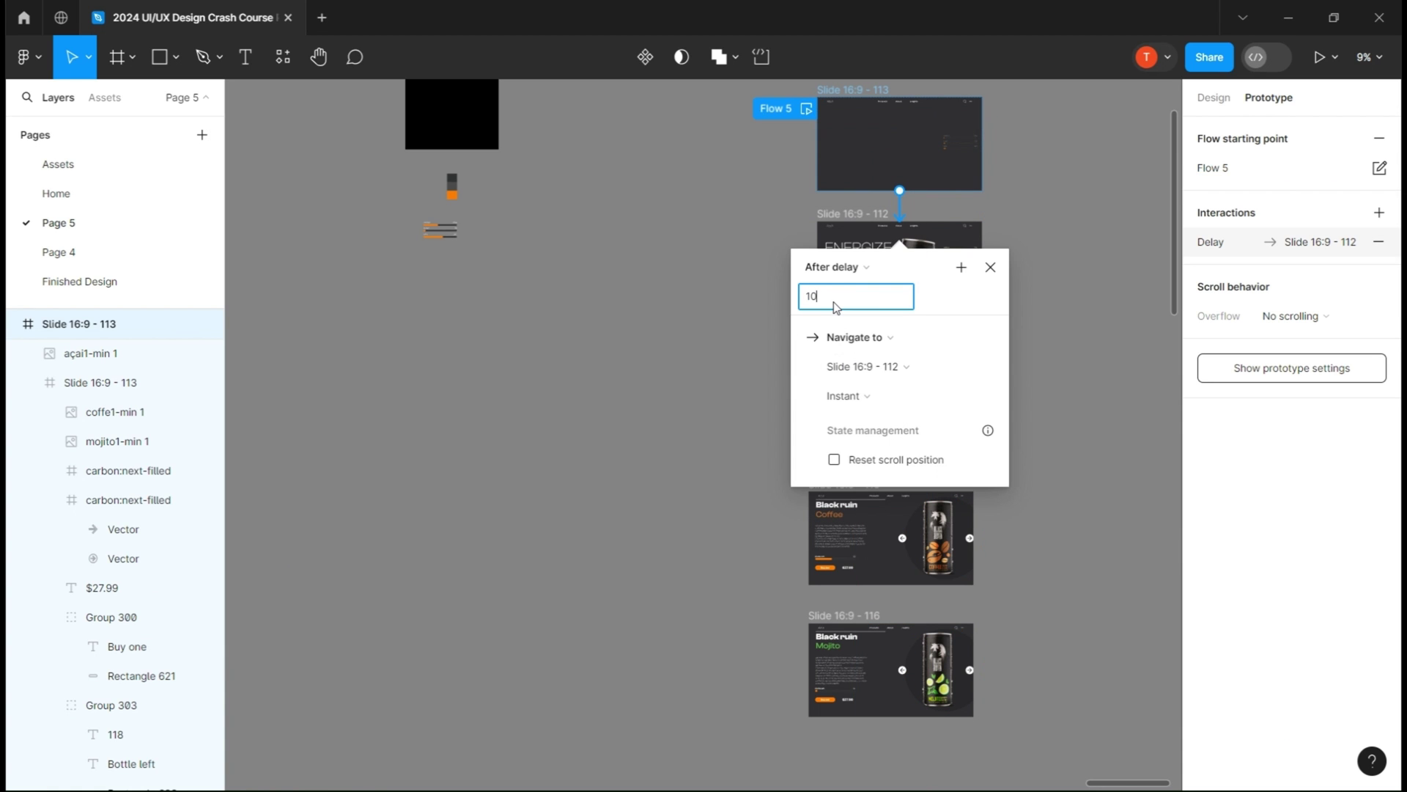
# Set the starting frame's transition to Smart animate with Gentle easing and a duration of 3000 ms.
pyautogui.click(848, 403)
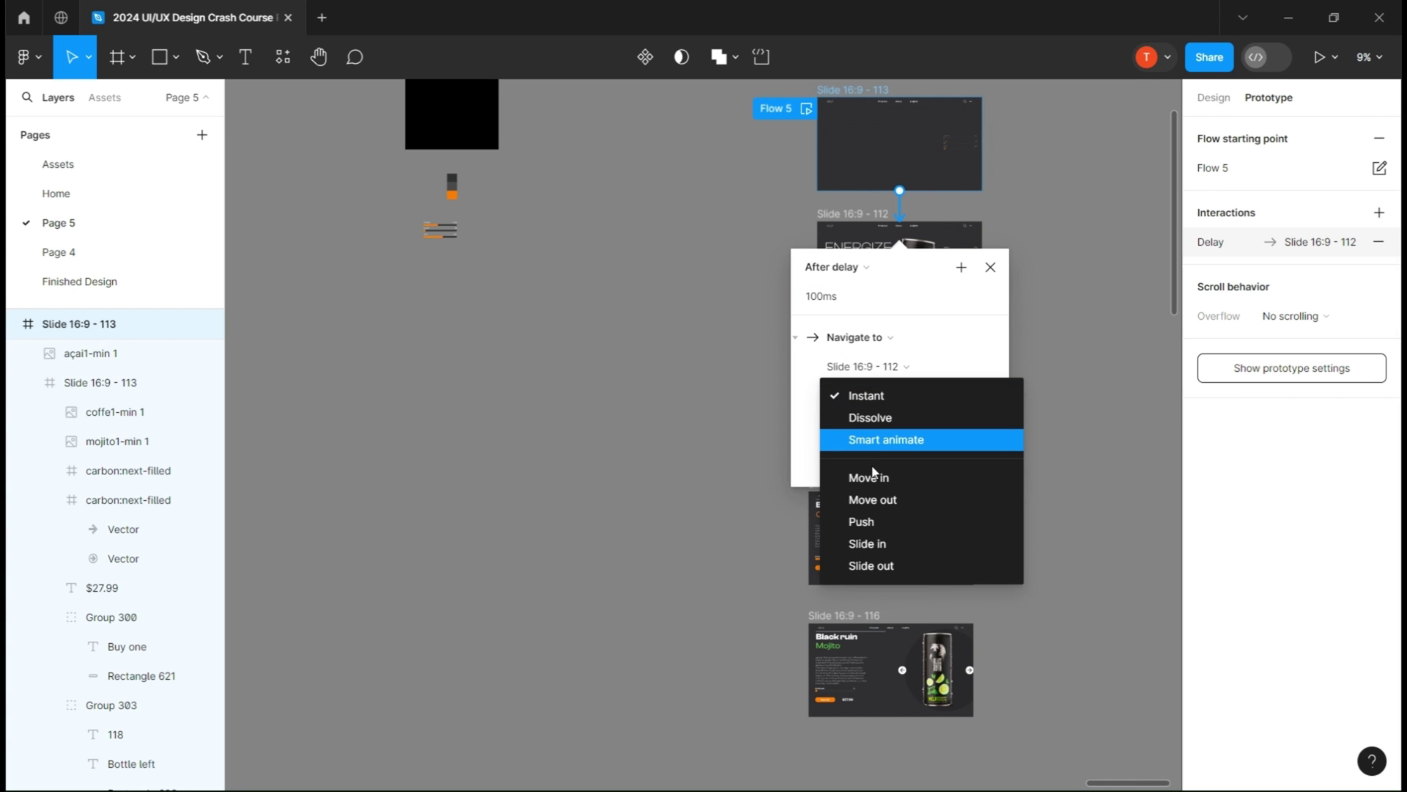
pyautogui.click(874, 441)
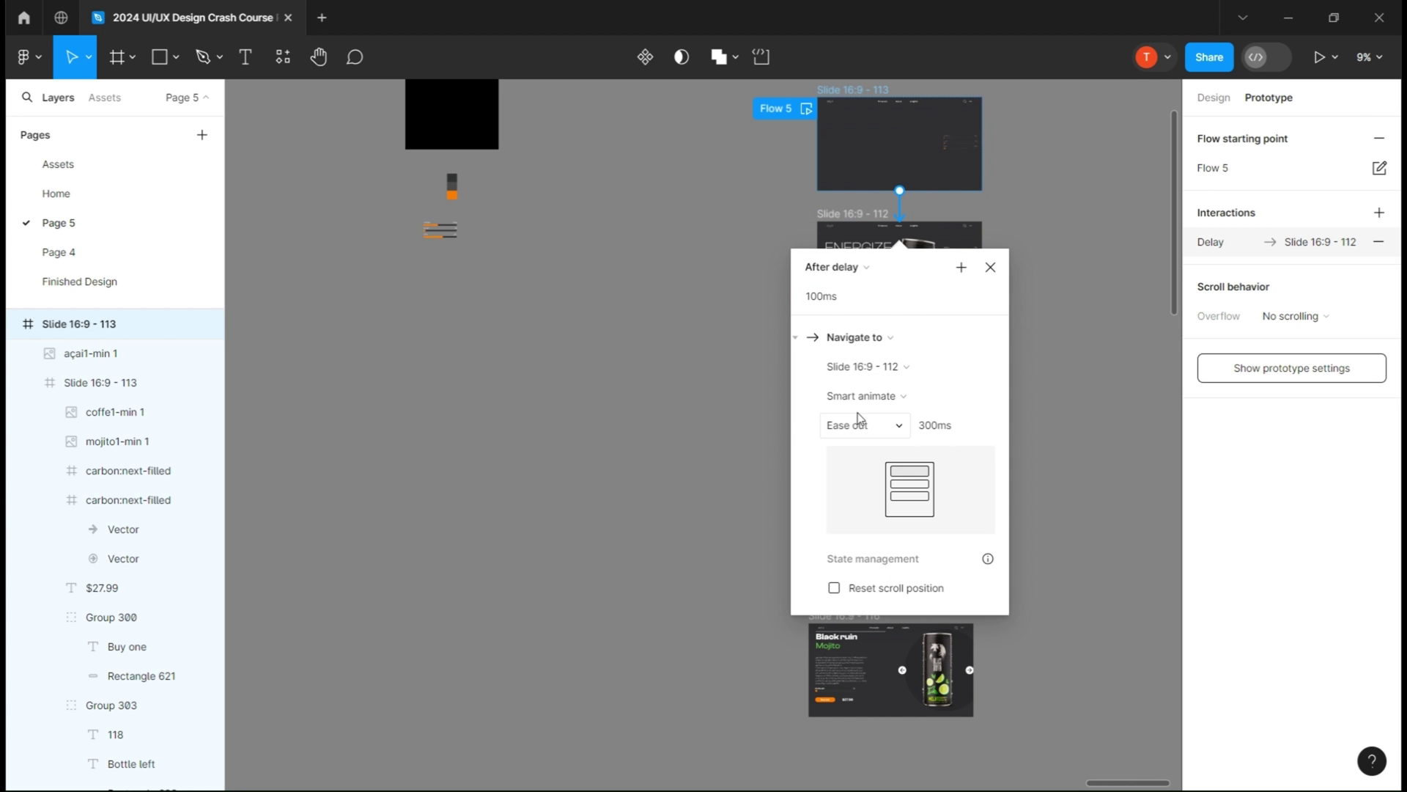
pyautogui.click(859, 420)
pyautogui.click(865, 572)
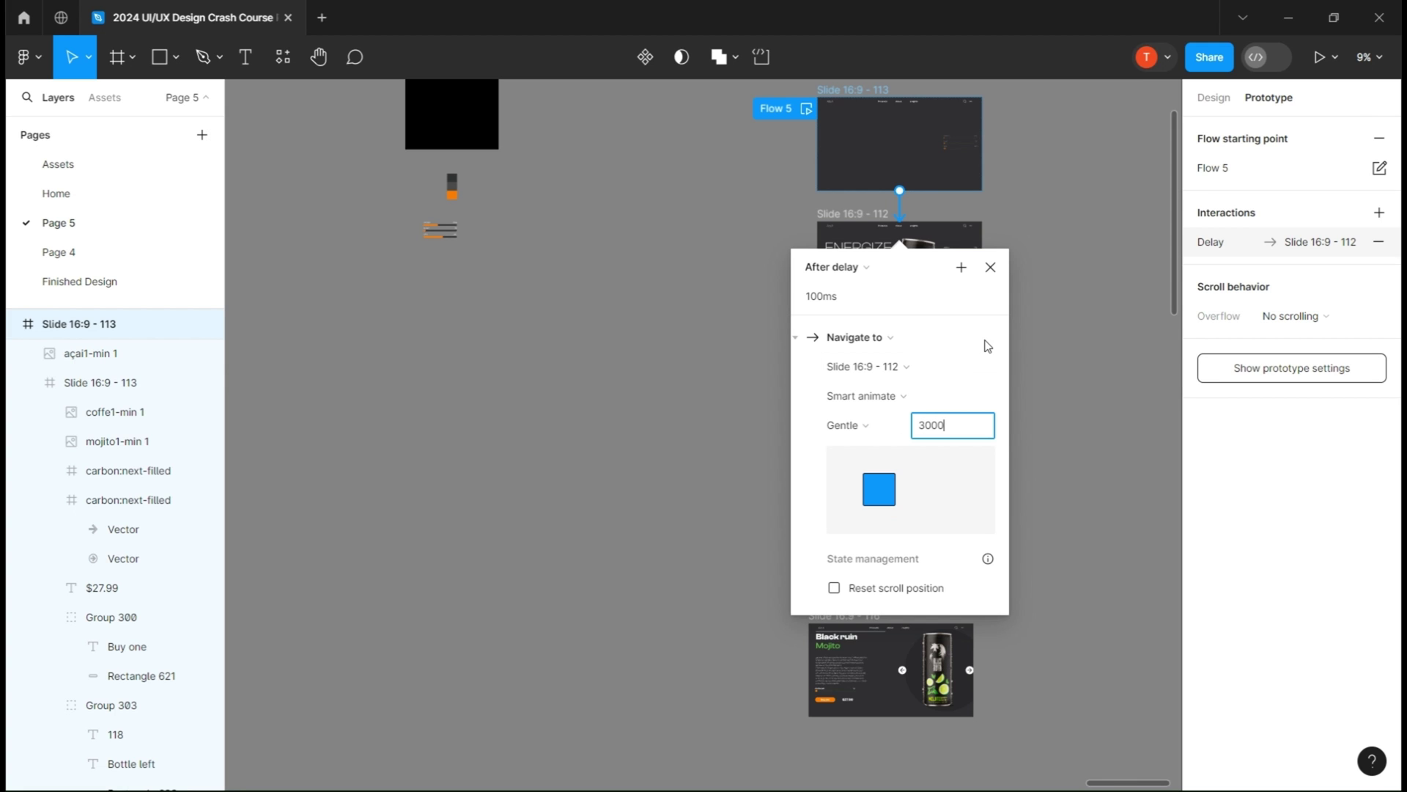
pyautogui.click(991, 268)
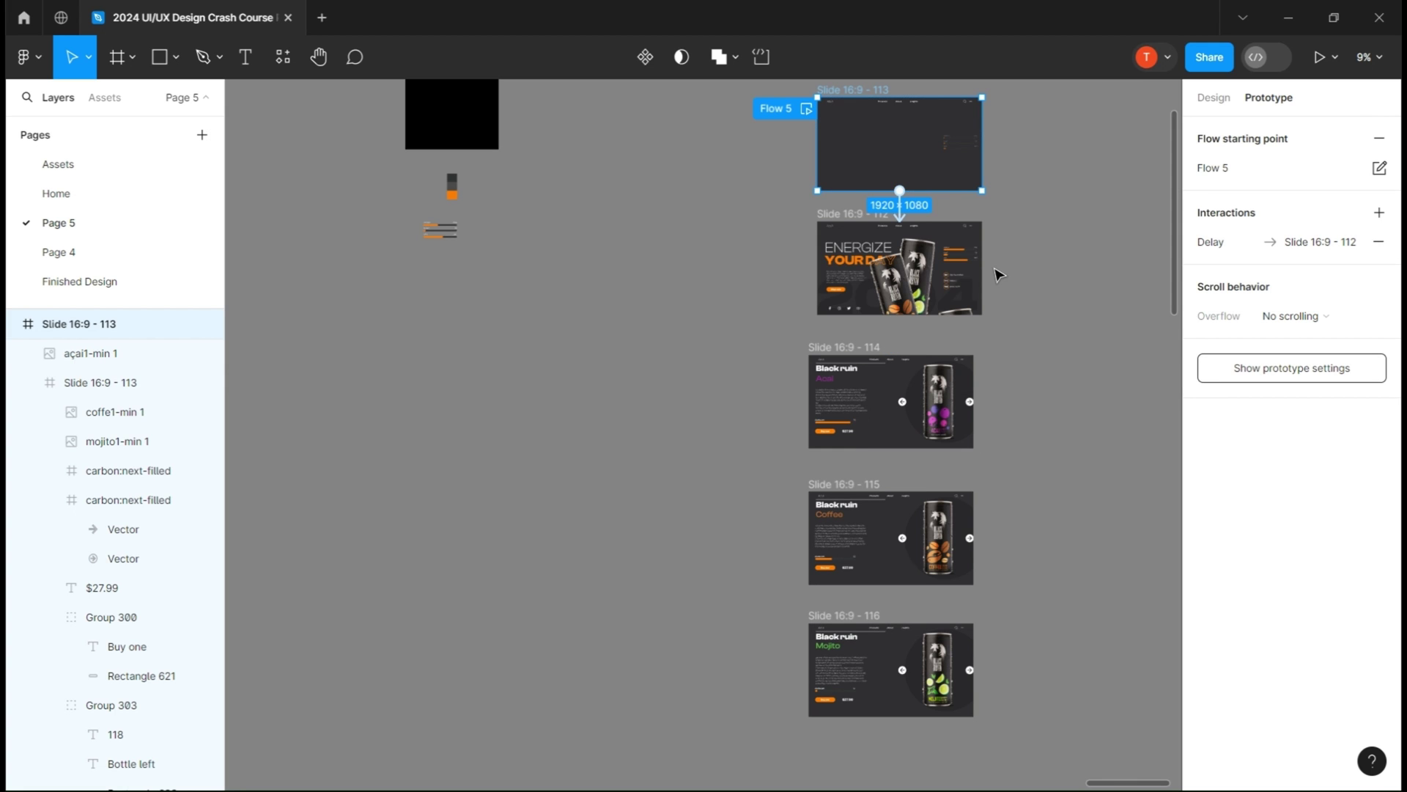
# Link the hero frame's orange button to the acai slide on click, using Smart animate, Gentle easing and 1500 ms.
pyautogui.click(841, 296)
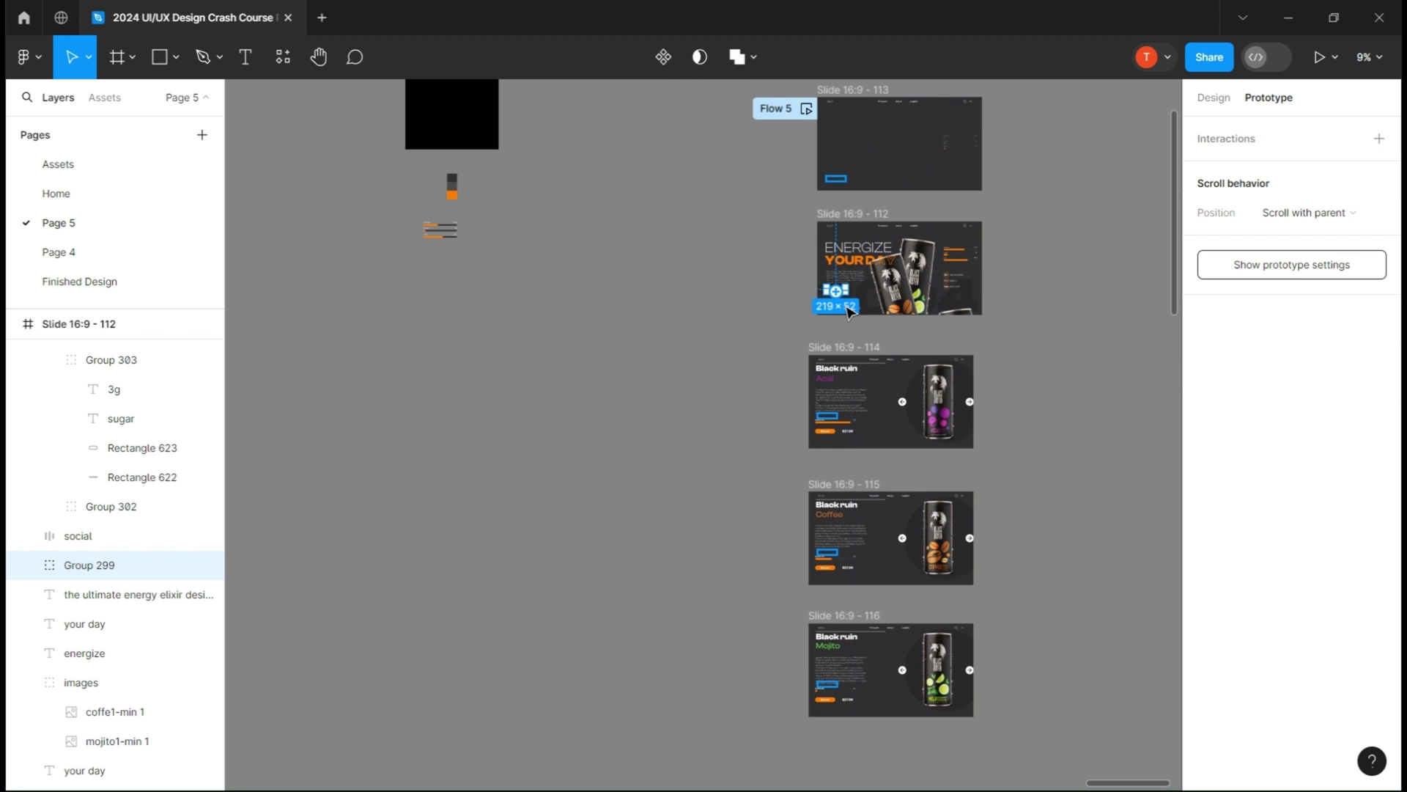
pyautogui.moveTo(889, 394); pyautogui.dragTo(887, 394)
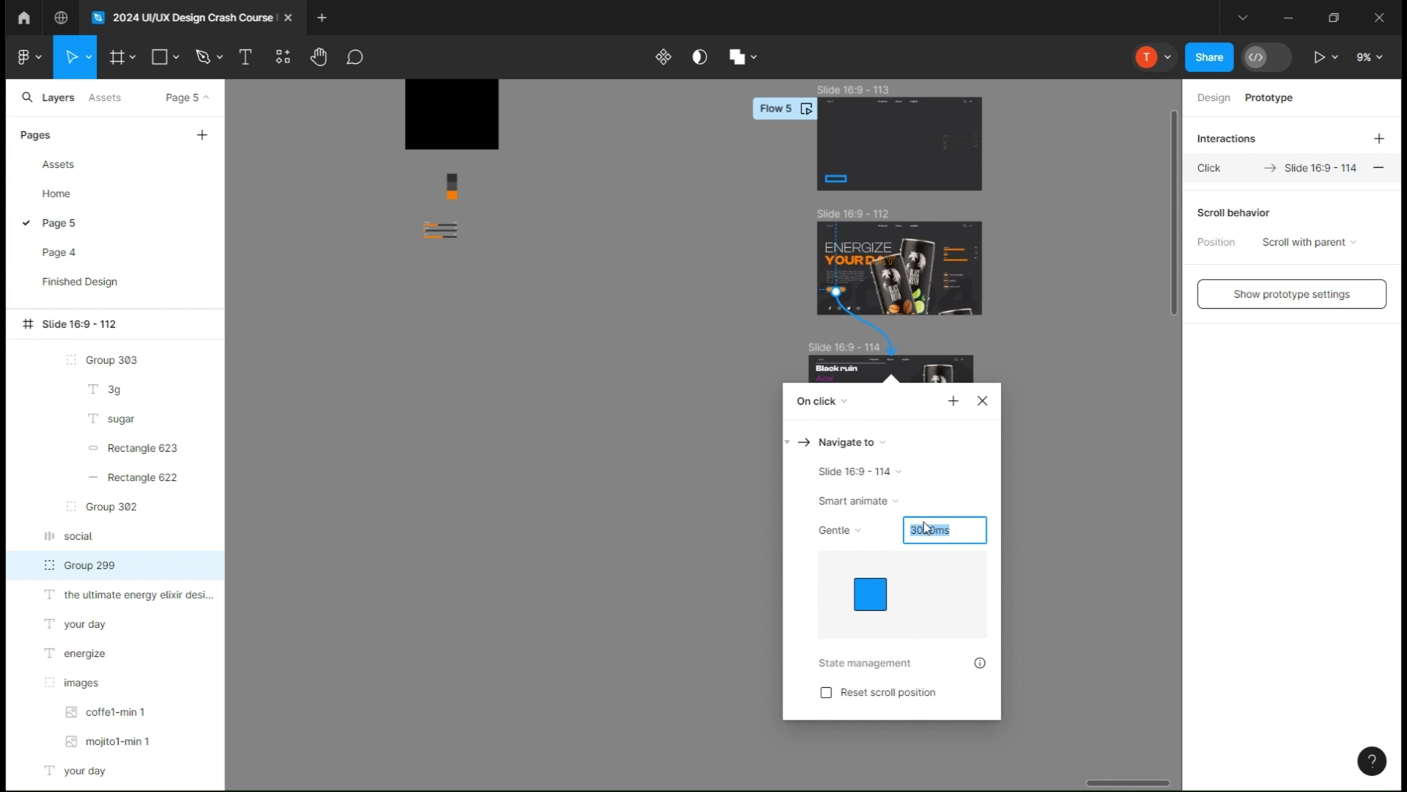
pyautogui.click(982, 401)
# Link the acai slide to the coffee slide on click with Smart animate, Gentle easing and 1500 ms.
pyautogui.moveTo(970, 402); pyautogui.dragTo(984, 511)
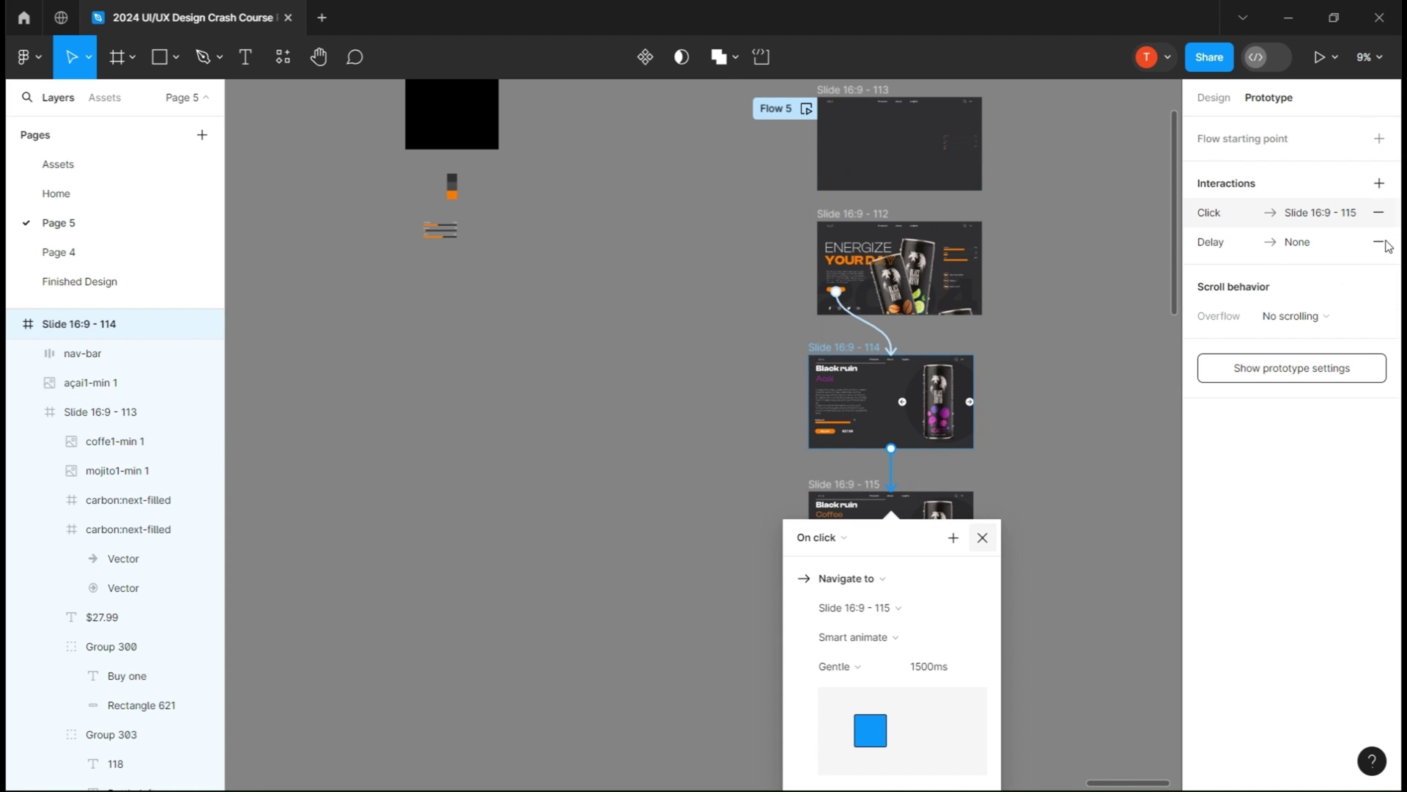